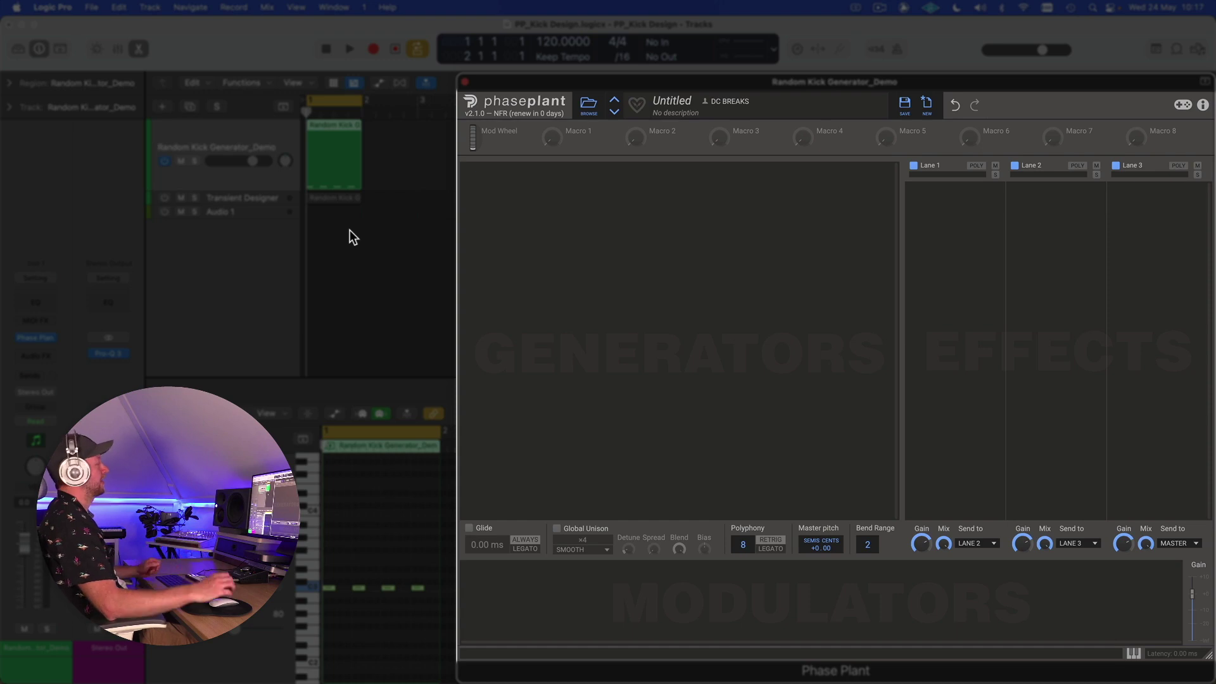
Add an Analog oscillator generator, switch its waveform to sine and audition low and high notes.
{"action": "left_click", "coordinate": [545, 201]}
{"action": "left_click", "coordinate": [559, 237]}
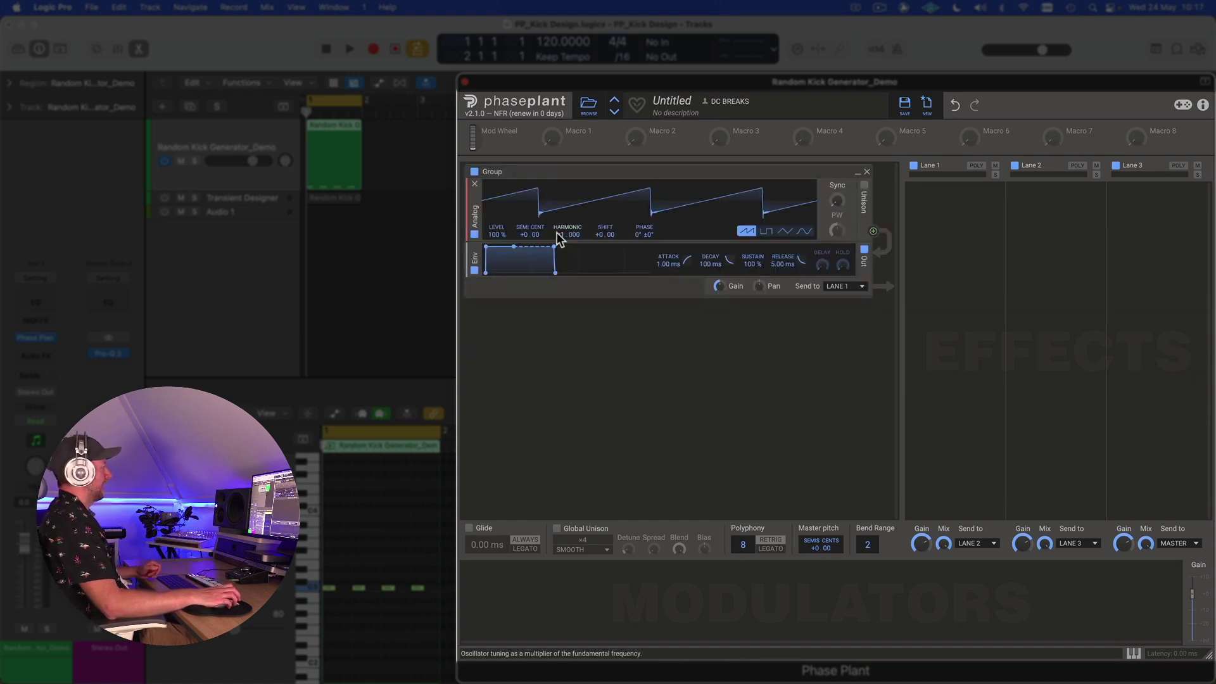
{"action": "left_click", "coordinate": [806, 232]}
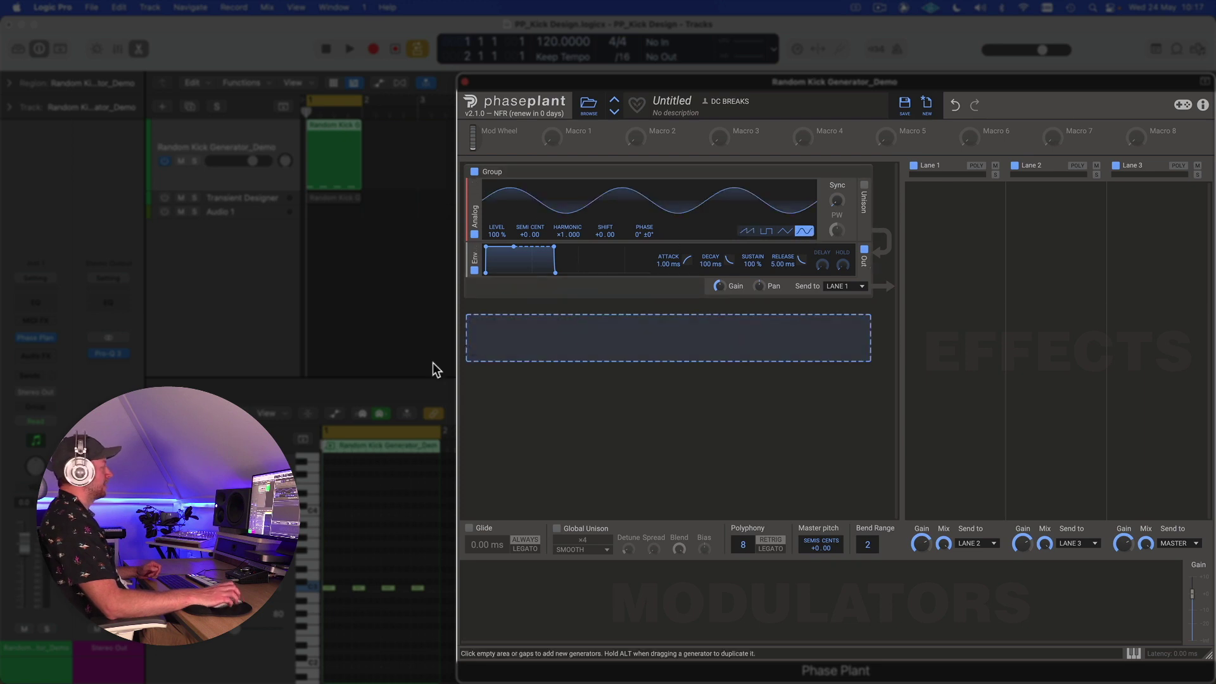
{"action": "left_click", "coordinate": [311, 485]}
{"action": "left_click", "coordinate": [309, 591]}
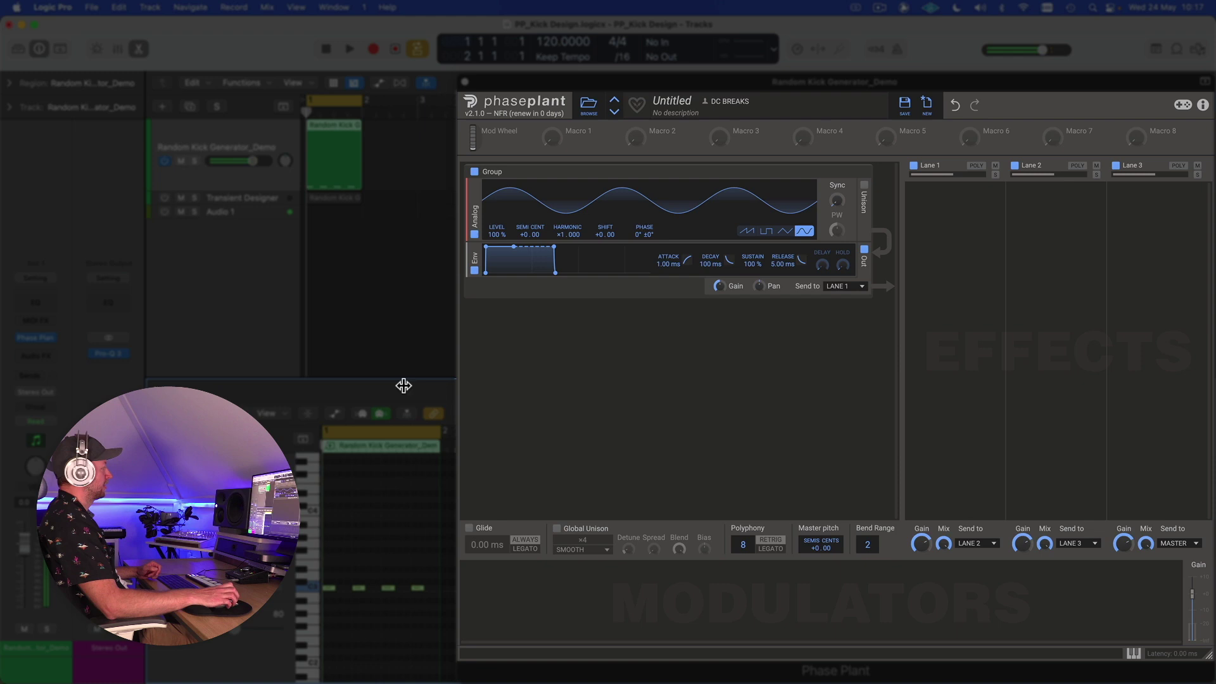
Set the oscillator's Harmonic to ×0.000 and its Shift to +60.00, then audition different notes and the kick loop.
{"action": "left_click_drag", "start_coordinate": [564, 236], "coordinate": [457, 430]}
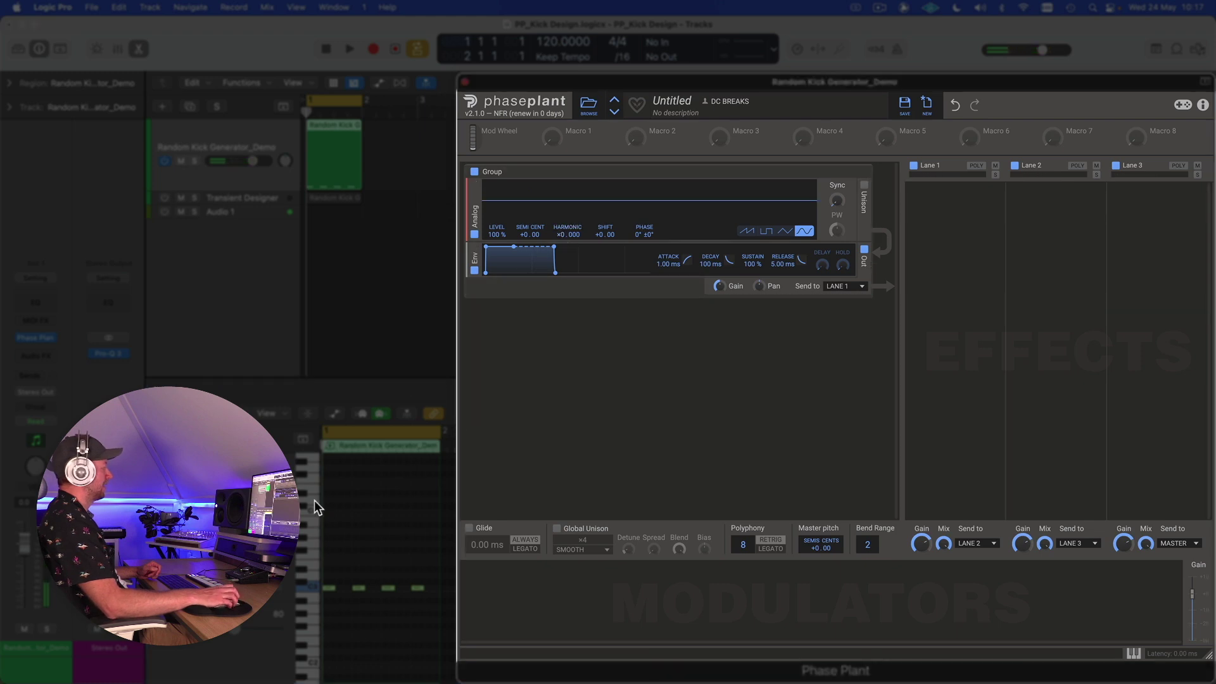
{"action": "left_click", "coordinate": [308, 593]}
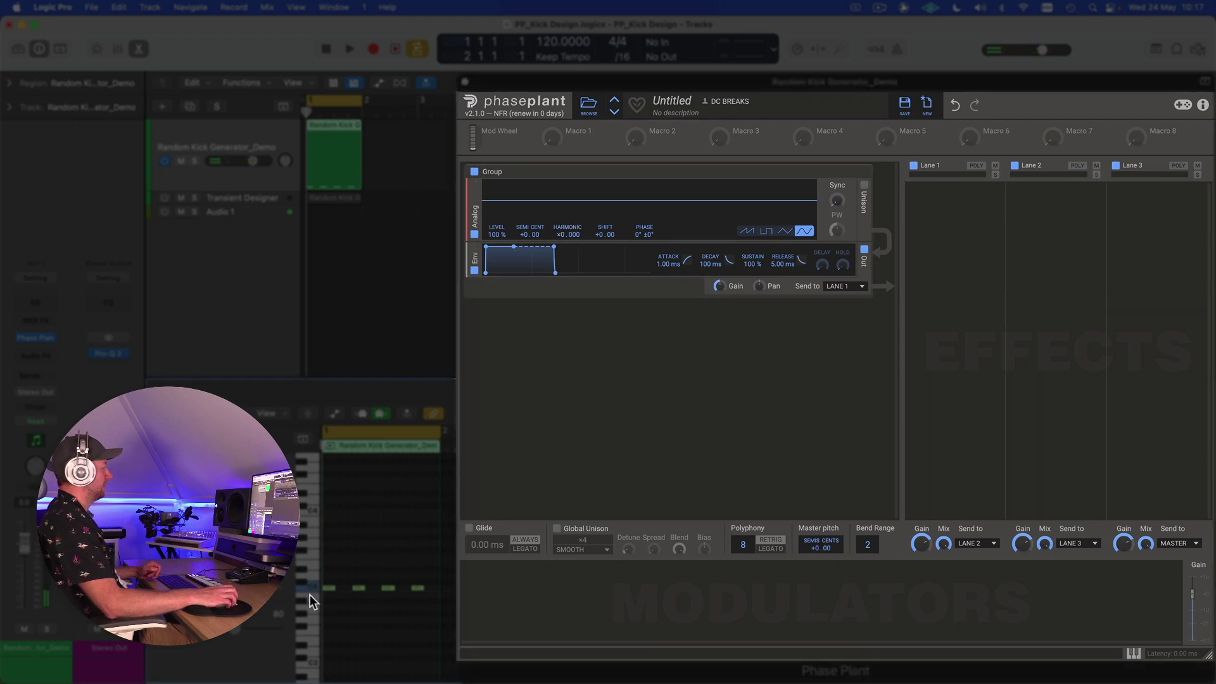
{"action": "right_click", "coordinate": [599, 235]}
{"action": "type", "text": "60"}
{"action": "key", "text": "Return"}
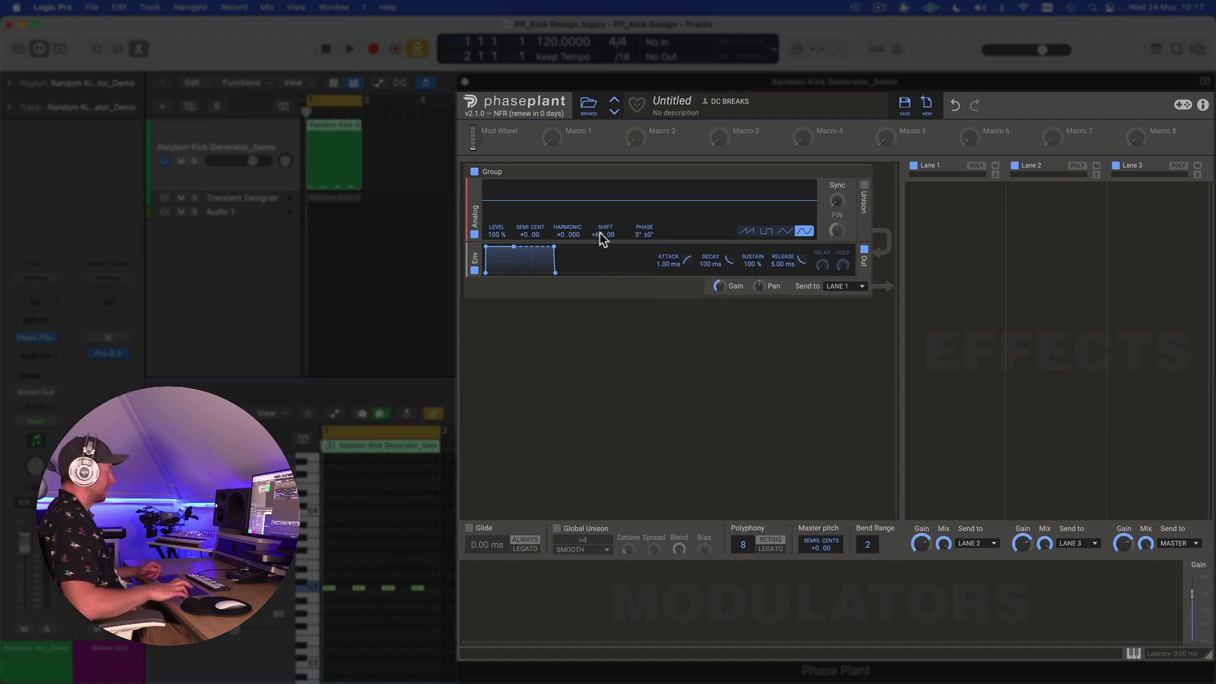
{"action": "left_click_drag", "start_coordinate": [313, 517], "coordinate": [314, 633]}
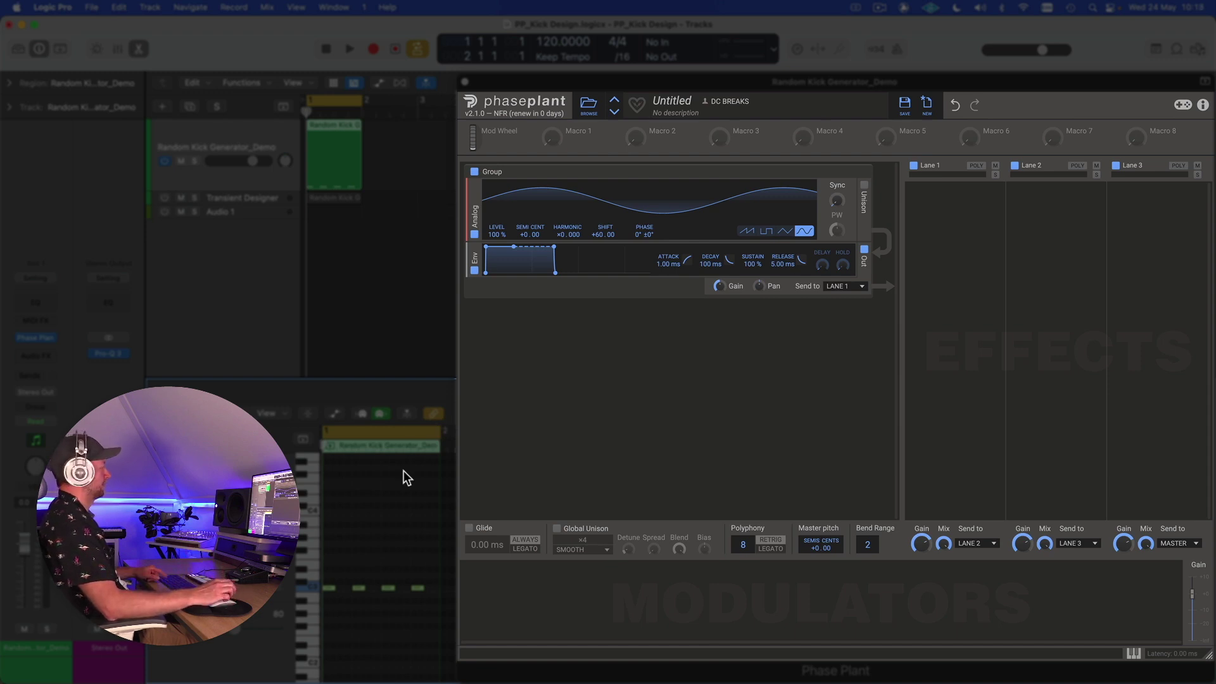
{"action": "key", "text": "space"}
{"action": "key", "text": "space"}
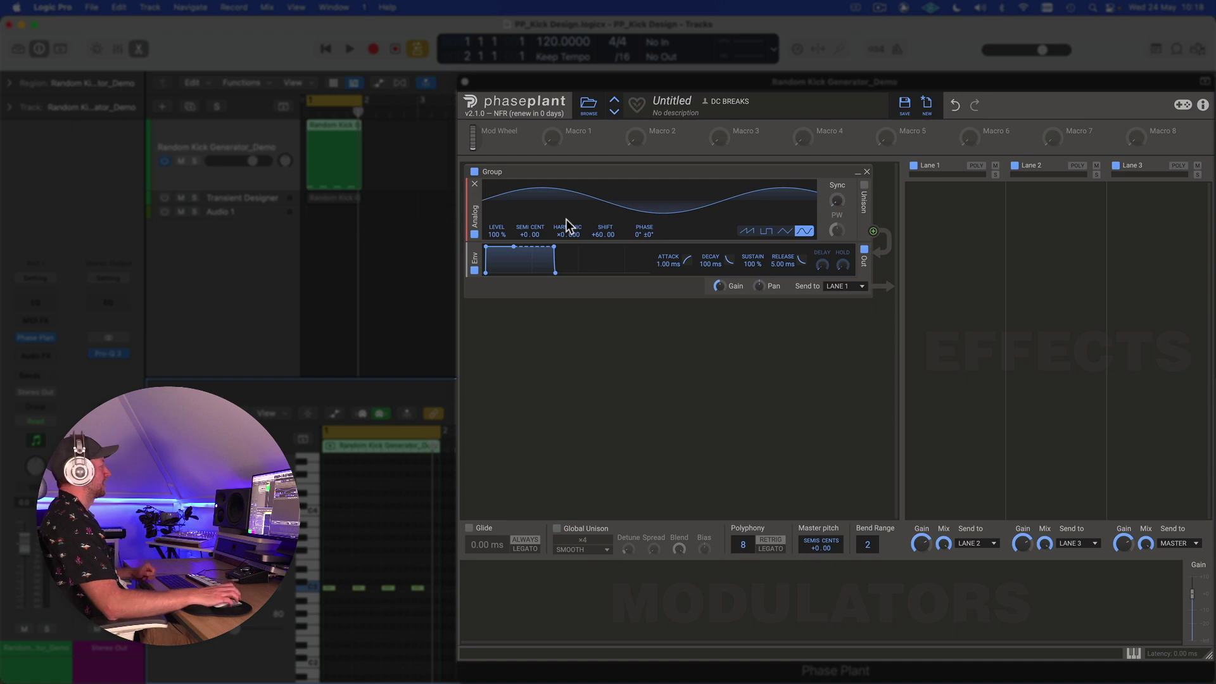
Add an Envelope modulator with 0% sustain and a decay of 105 ms.
{"action": "left_click", "coordinate": [485, 585]}
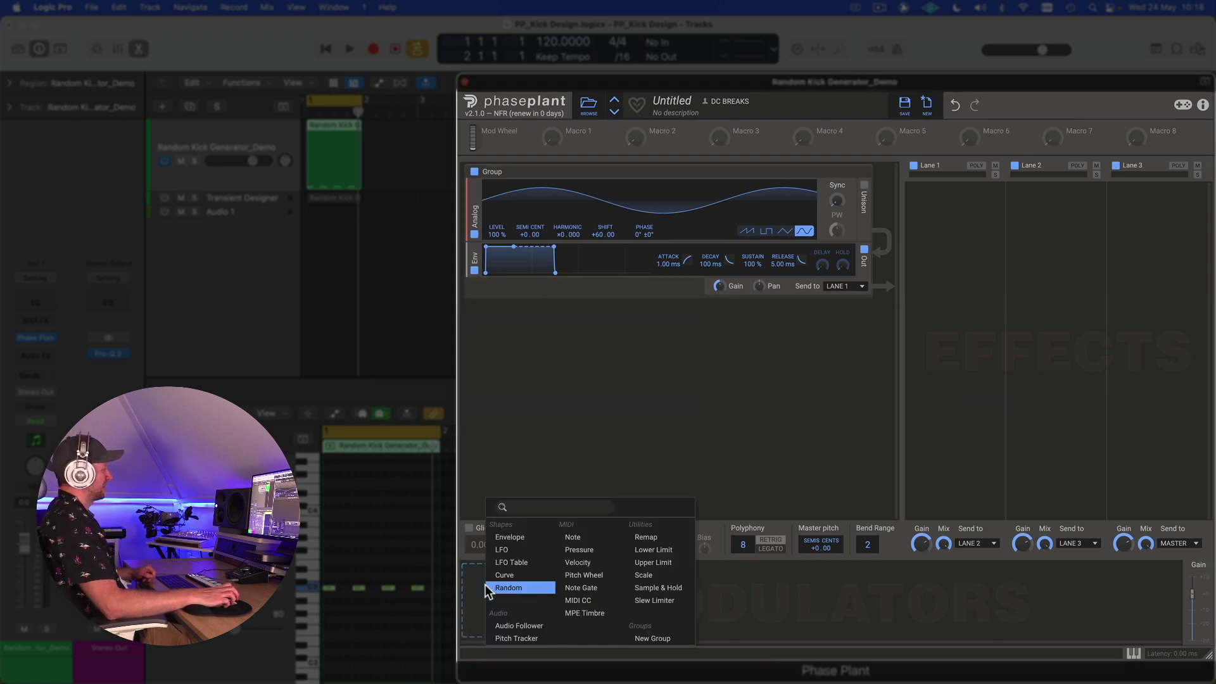
{"action": "left_click", "coordinate": [523, 541]}
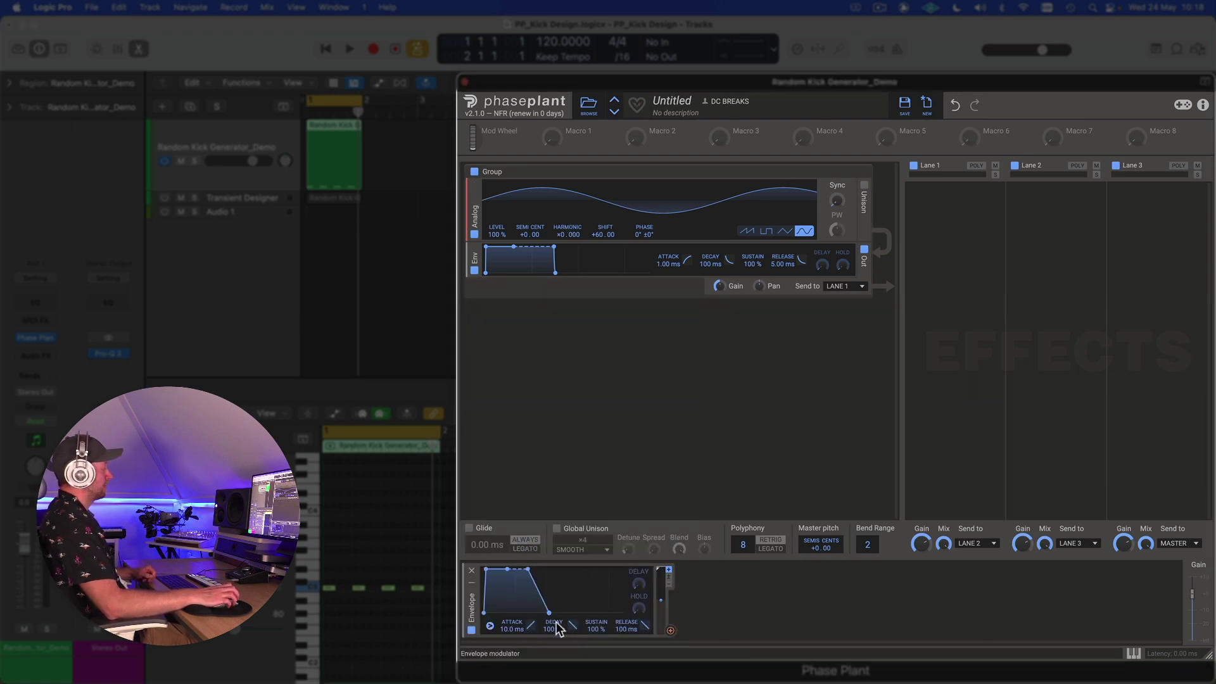
{"action": "left_click_drag", "start_coordinate": [592, 627], "coordinate": [592, 681]}
{"action": "left_click_drag", "start_coordinate": [554, 633], "coordinate": [555, 623]}
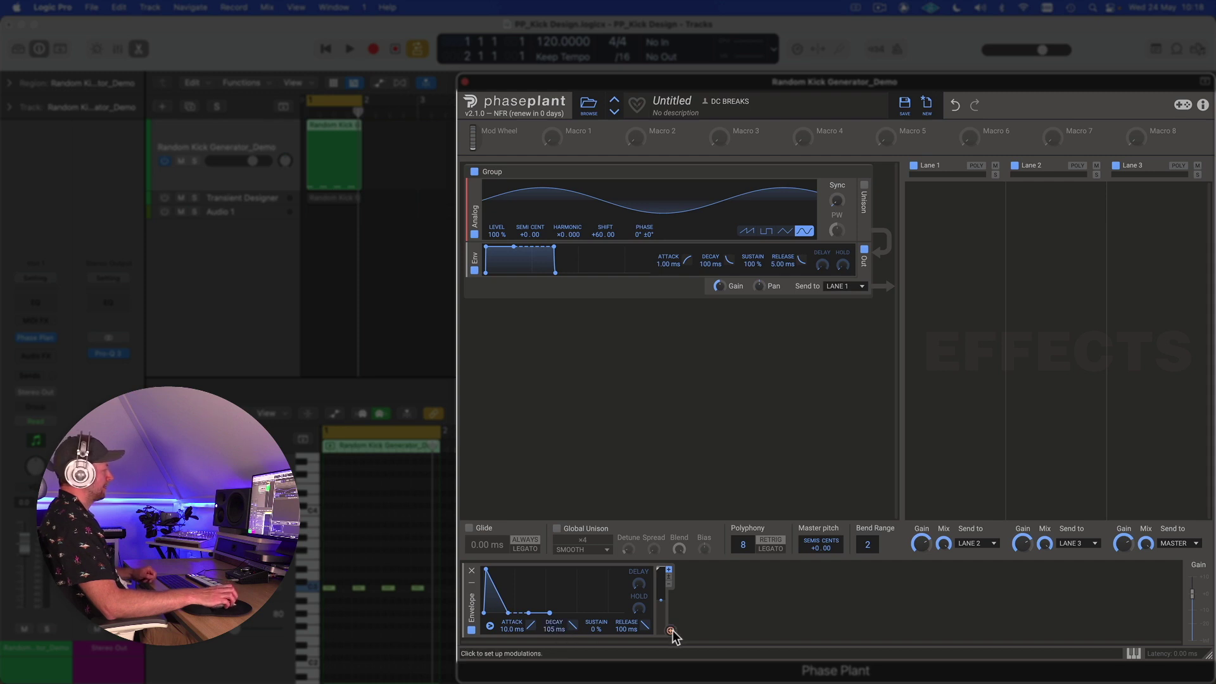
Assign the Envelope modulator to the oscillator's Shift and adjust its output scaling while the loop plays.
{"action": "left_click_drag", "start_coordinate": [671, 631], "coordinate": [606, 244]}
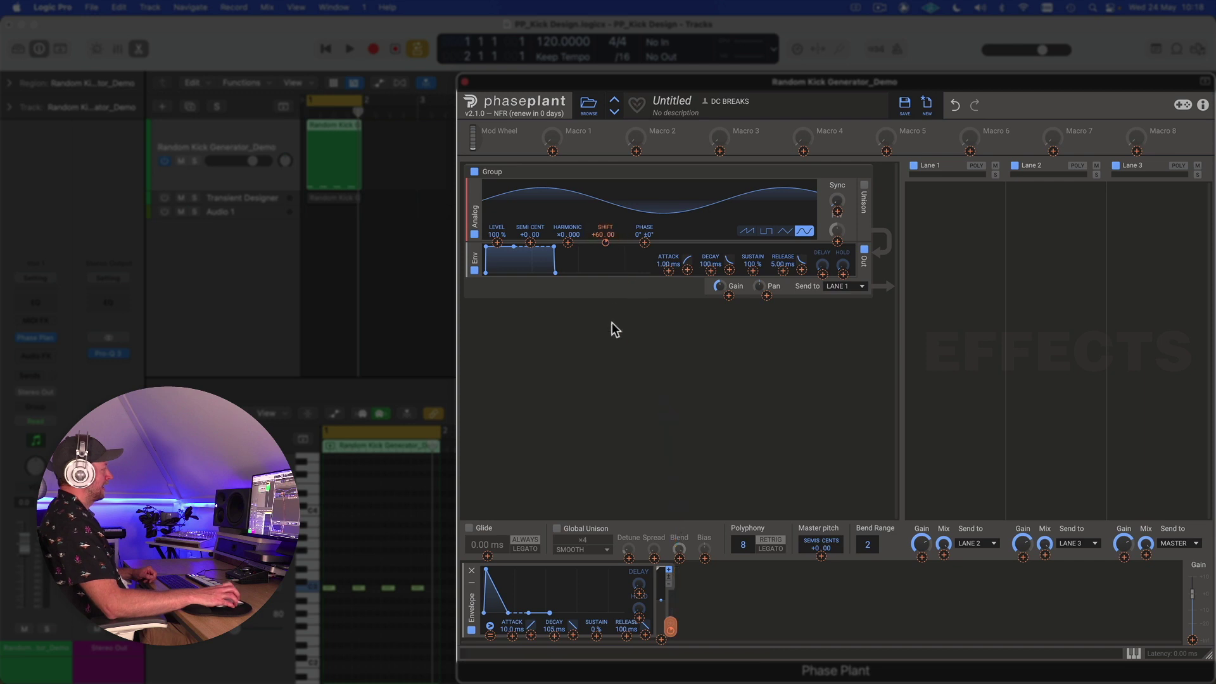
{"action": "left_click", "coordinate": [601, 356]}
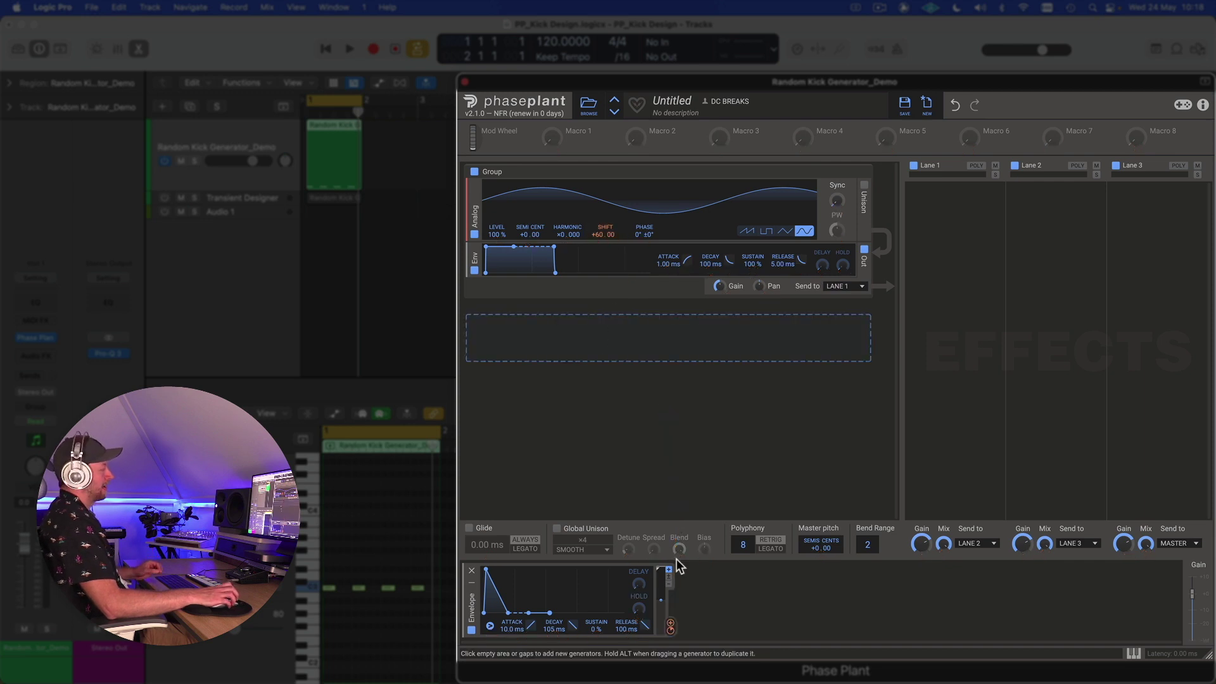
{"action": "left_click_drag", "start_coordinate": [660, 581], "coordinate": [662, 597]}
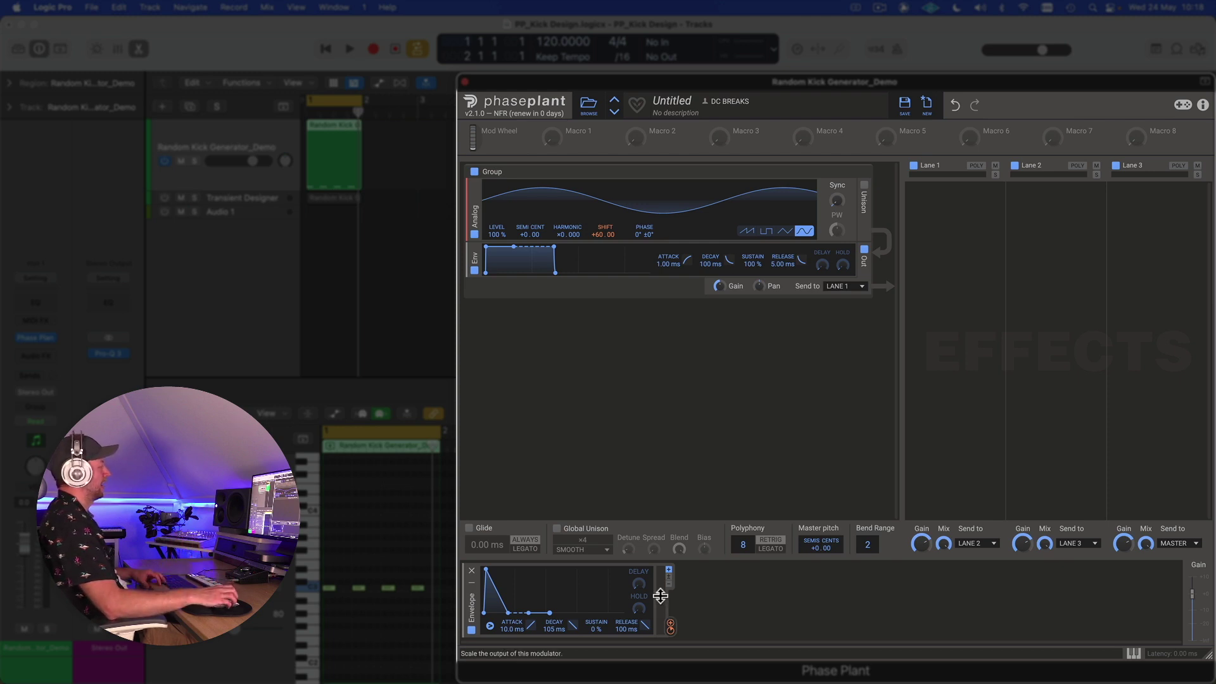
{"action": "key", "text": "space"}
{"action": "mouse_move", "coordinate": [661, 595]}
{"action": "left_mouse_down"}
{"action": "mouse_move", "coordinate": [661, 570]}
{"action": "mouse_move", "coordinate": [662, 606]}
{"action": "left_mouse_up"}
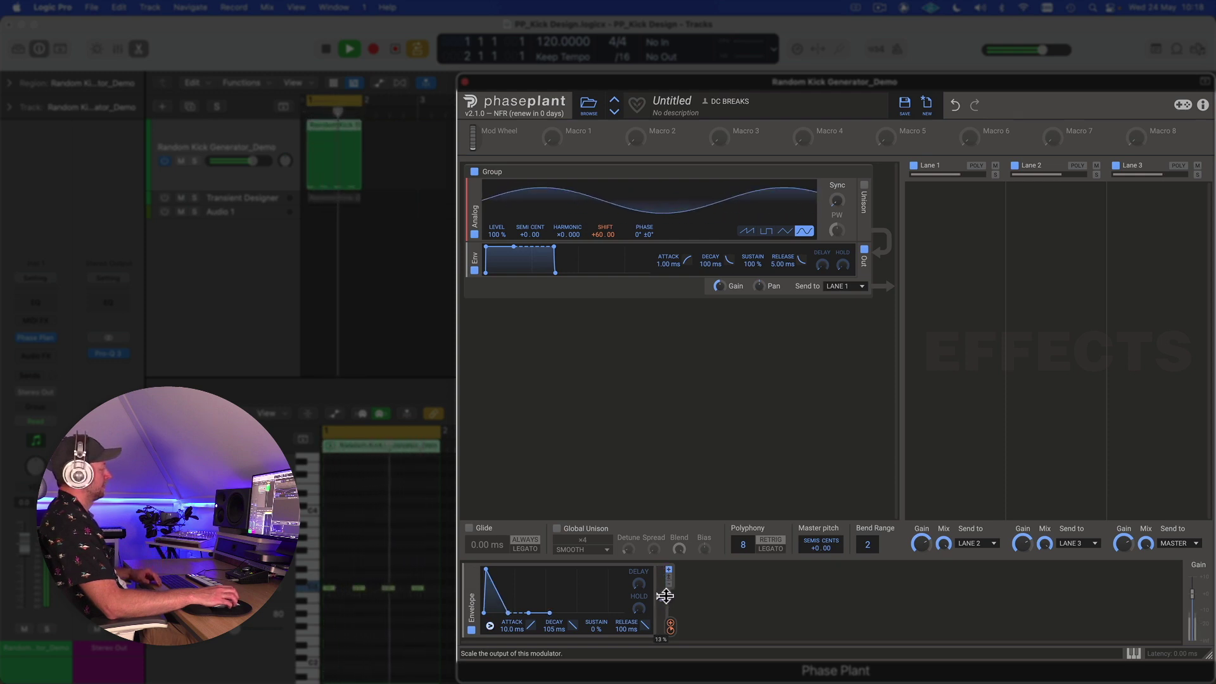
{"action": "left_click_drag", "start_coordinate": [663, 606], "coordinate": [665, 596]}
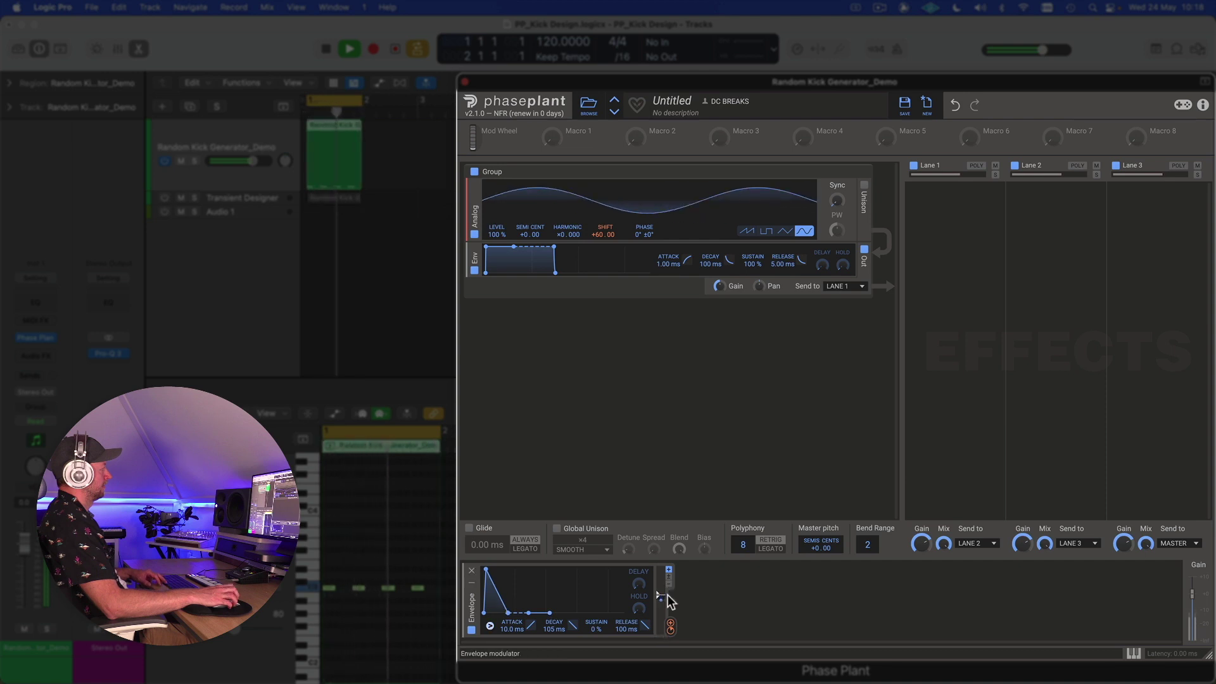
{"action": "key", "text": "space"}
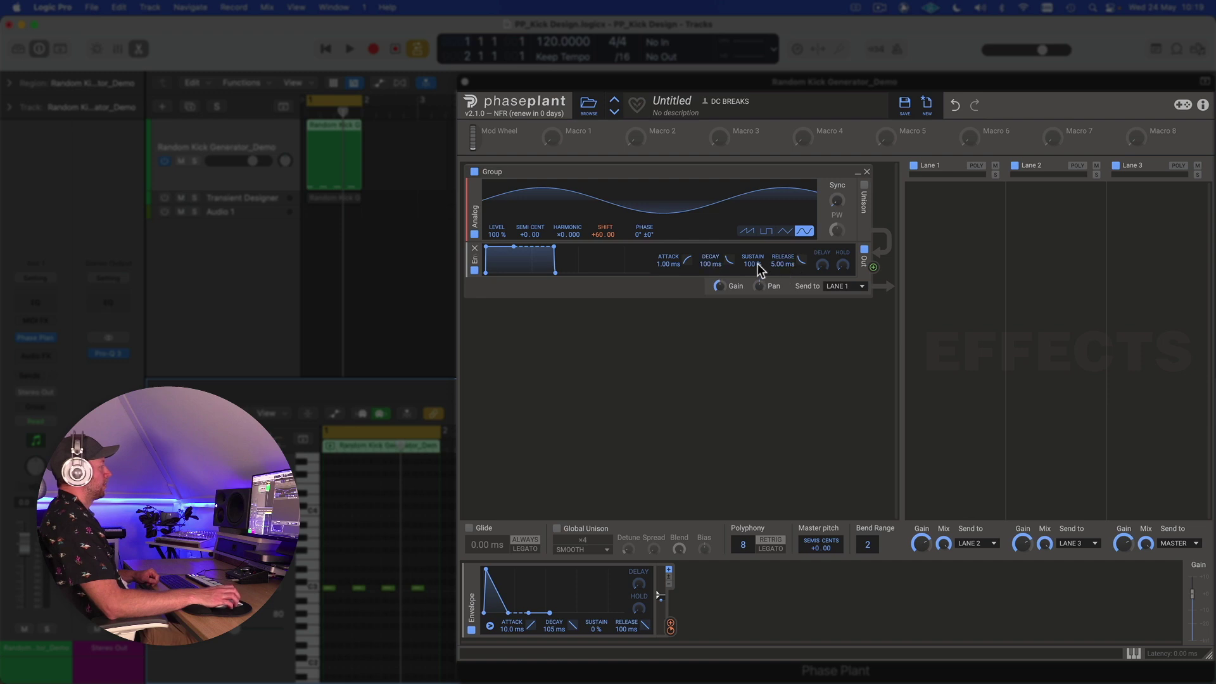
Set the generator's amplitude envelope to 0% sustain and 215 ms decay, and audition the loop.
{"action": "left_click_drag", "start_coordinate": [753, 265], "coordinate": [753, 355]}
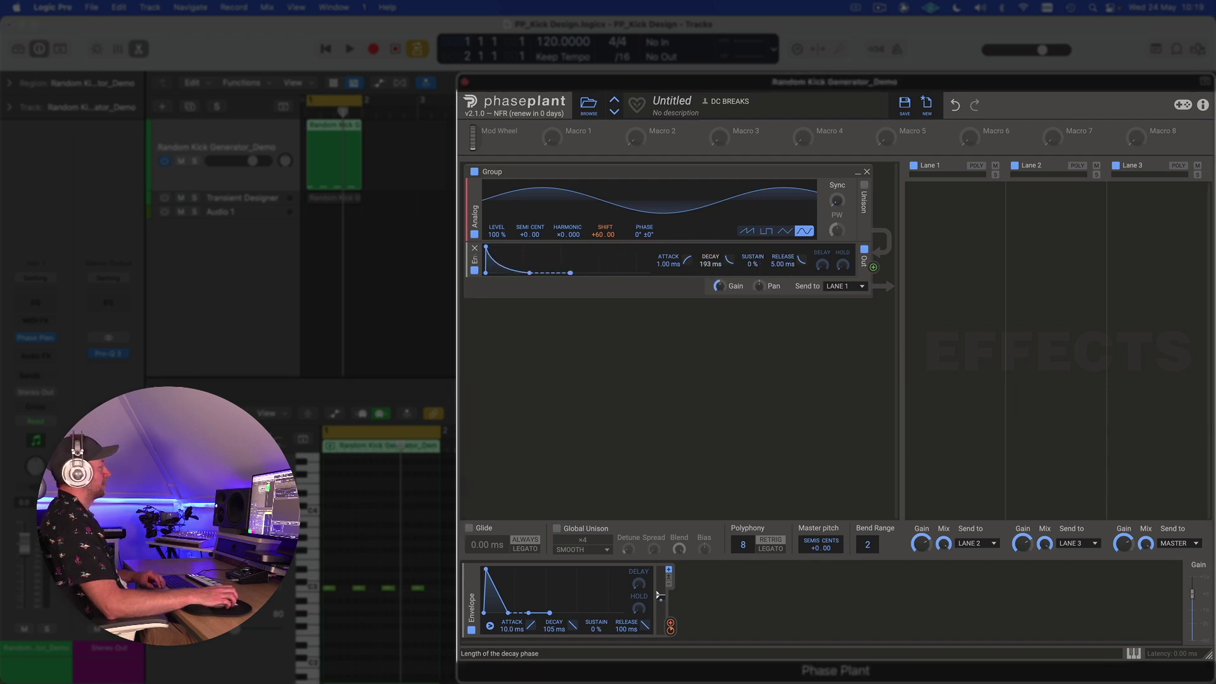
{"action": "left_click_drag", "start_coordinate": [711, 264], "coordinate": [713, 235]}
{"action": "key", "text": "space"}
{"action": "key", "text": "space"}
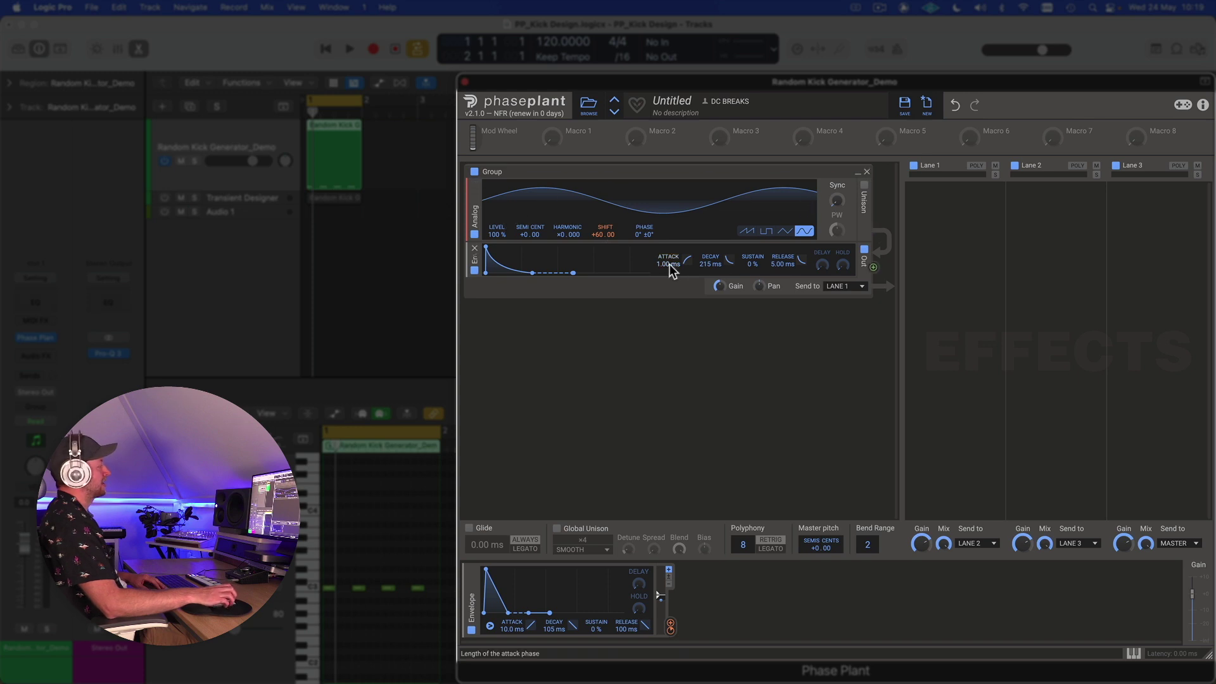
Raise the amplitude envelope's attack to 22.5 ms while auditioning the kick.
{"action": "left_click_drag", "start_coordinate": [670, 264], "coordinate": [670, 256]}
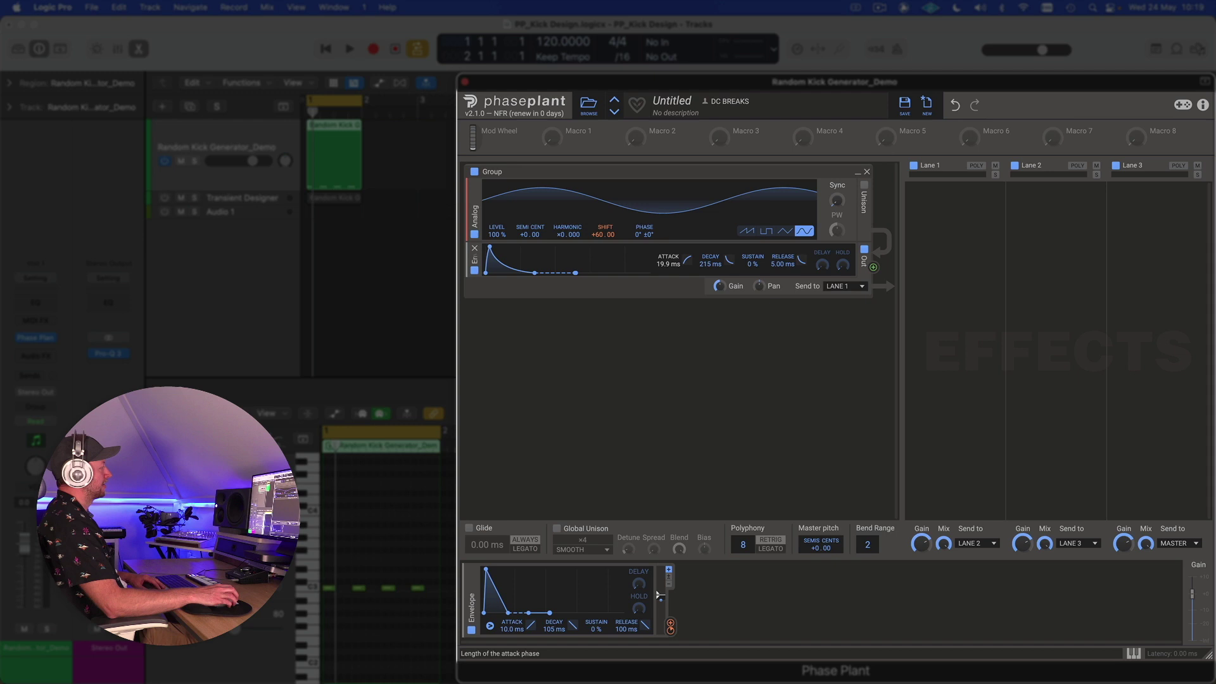
{"action": "left_click_drag", "start_coordinate": [670, 256], "coordinate": [670, 255]}
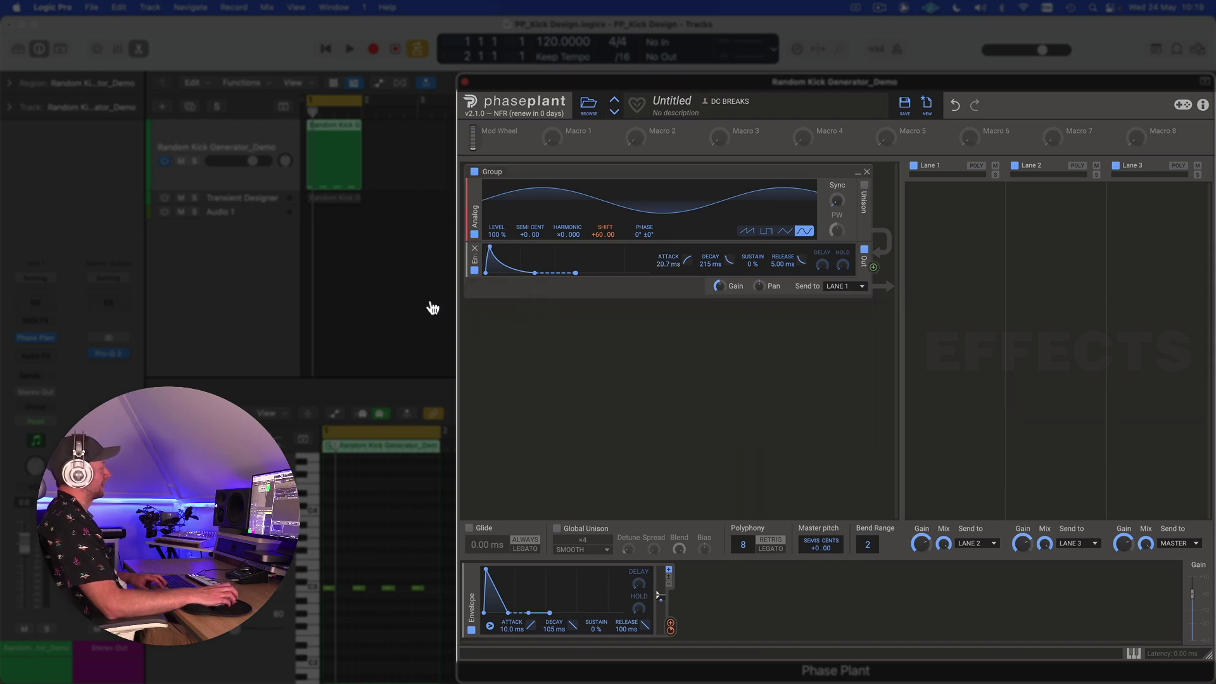
{"action": "key", "text": "space"}
{"action": "mouse_move", "coordinate": [663, 265]}
{"action": "left_mouse_down"}
{"action": "mouse_move", "coordinate": [663, 284]}
{"action": "mouse_move", "coordinate": [663, 263]}
{"action": "left_mouse_up"}
{"action": "key", "text": "space"}
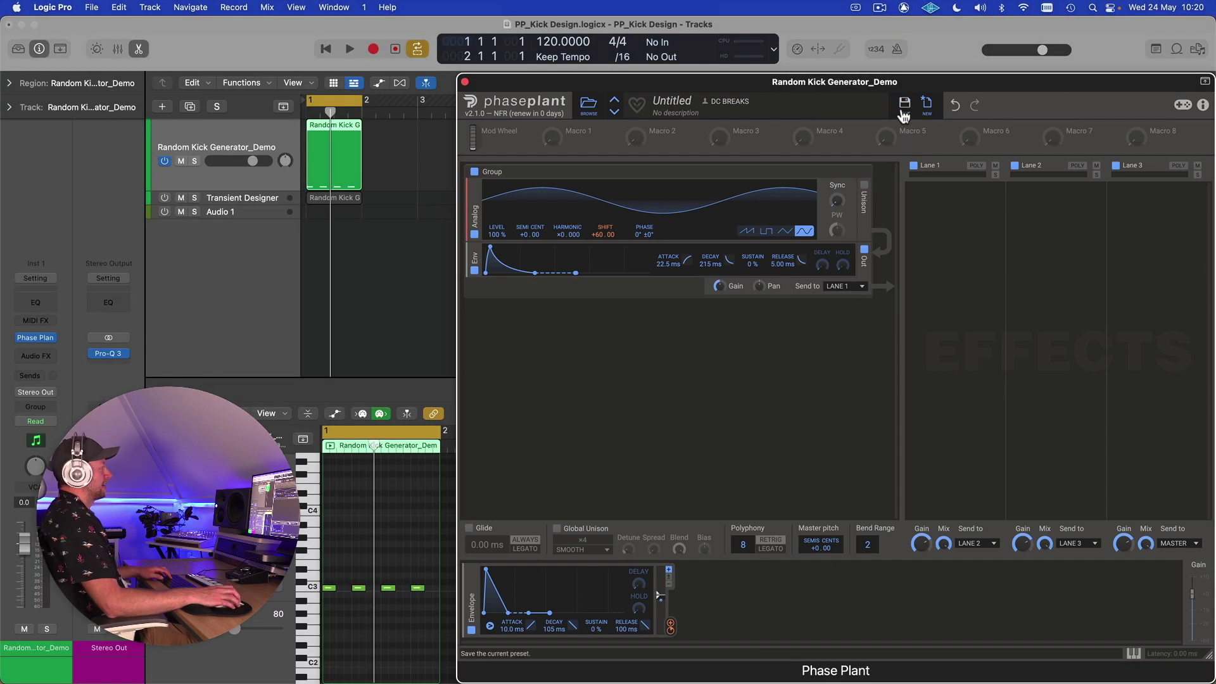
Save the patch as a preset named Kick Demo.
{"action": "left_click", "coordinate": [904, 105]}
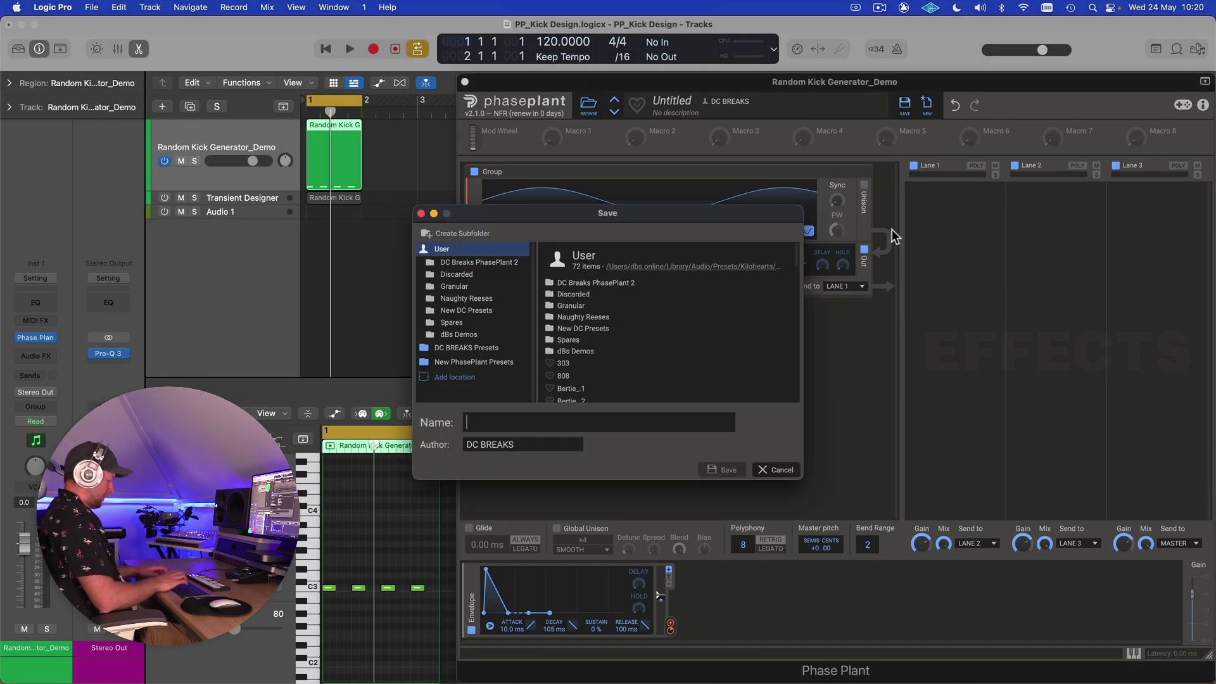
{"action": "type", "text": "Kick Demo"}
{"action": "key", "text": "Return"}
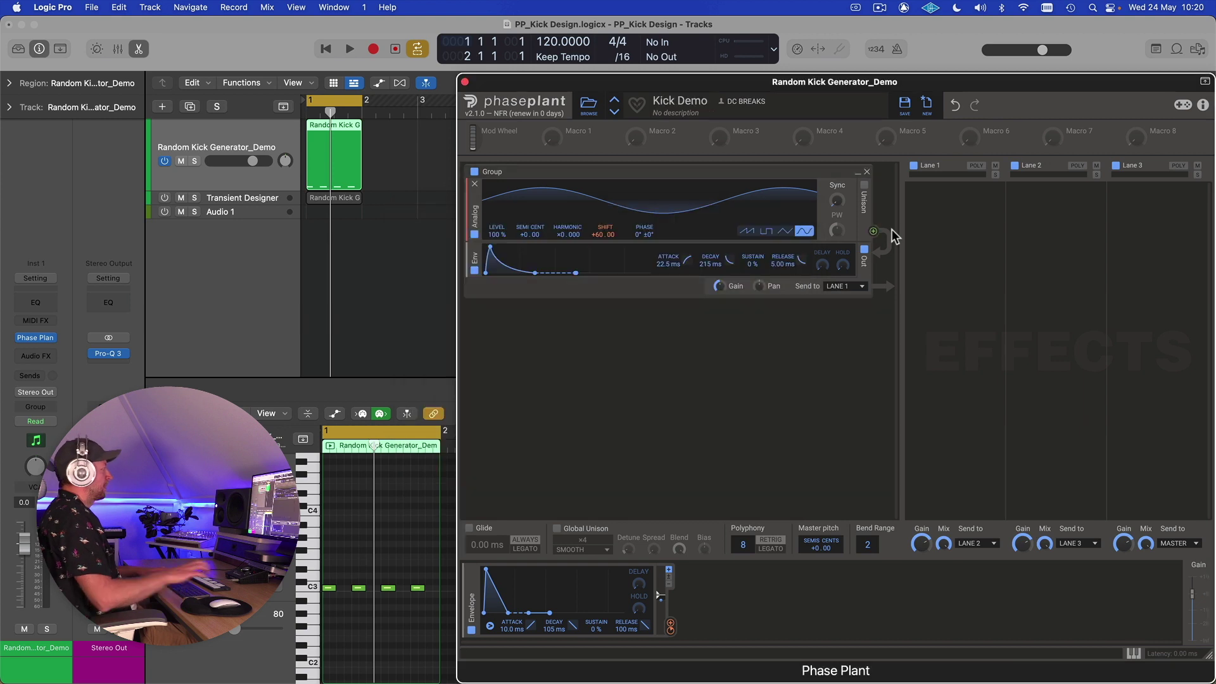
Turn off the Random Kick Generator_Demo track, close its synth window and open the Phase Plant instance on the Transient Designer track.
{"action": "left_click", "coordinate": [164, 161]}
{"action": "mouse_move", "coordinate": [20, 337]}
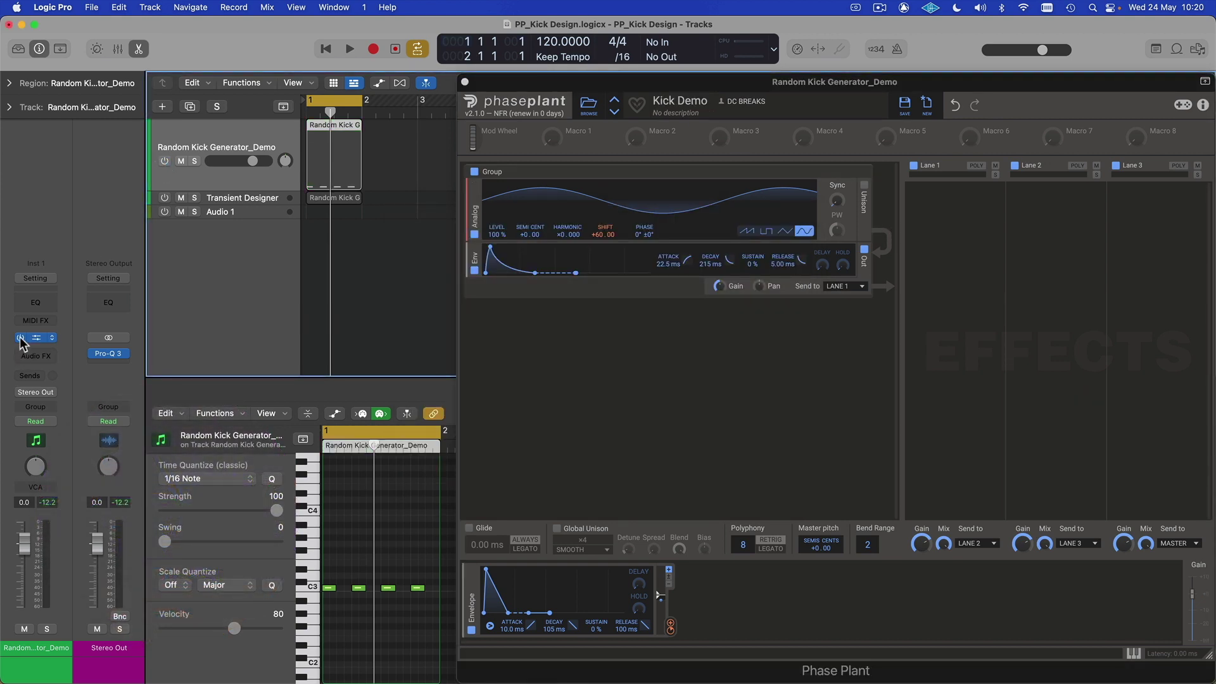
{"action": "left_click", "coordinate": [229, 201]}
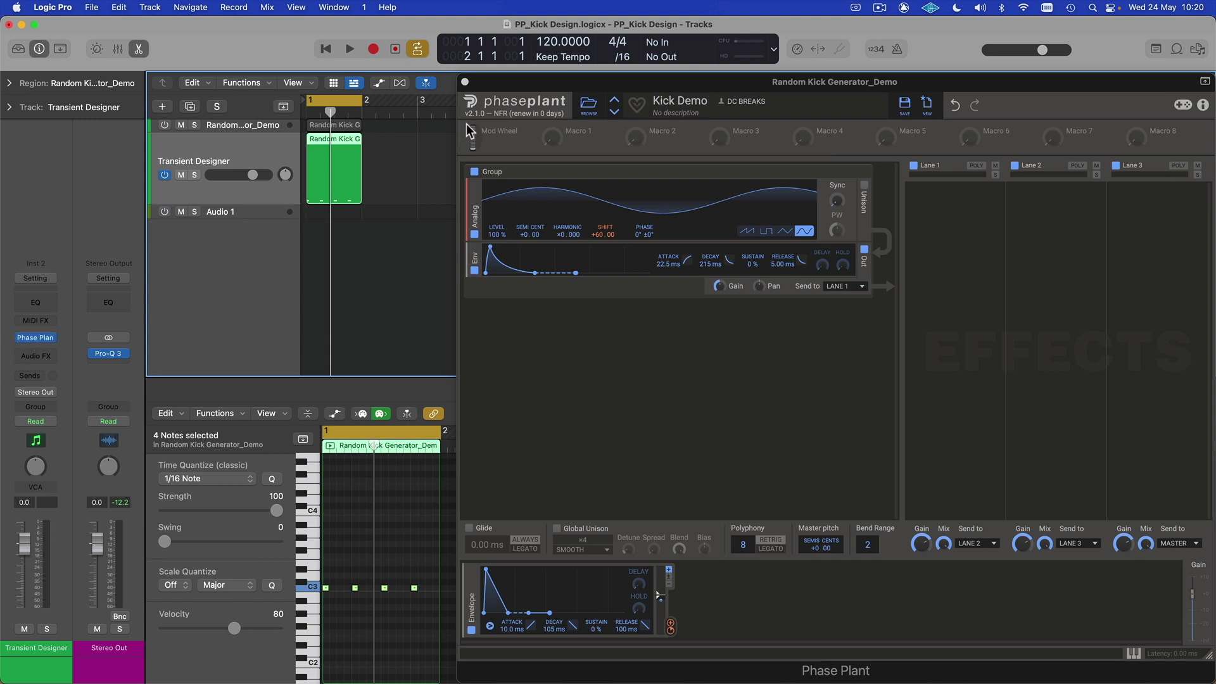
{"action": "left_click", "coordinate": [464, 82]}
{"action": "left_click", "coordinate": [36, 340]}
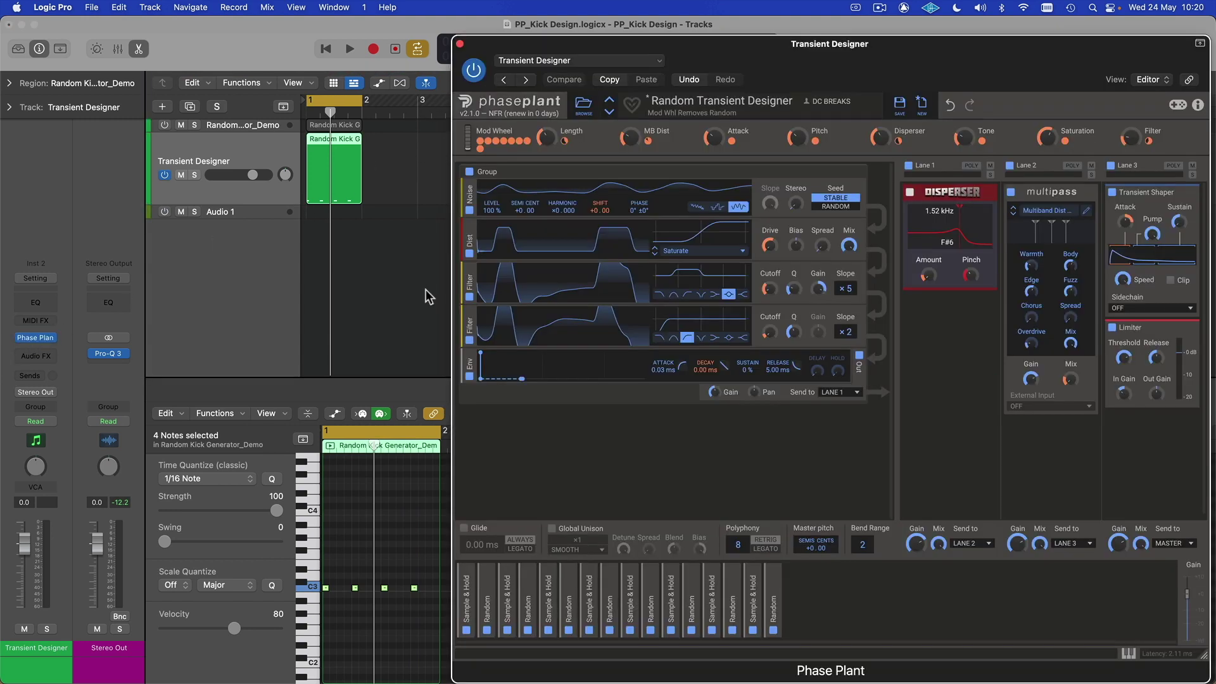
{"action": "left_click_drag", "start_coordinate": [765, 70], "coordinate": [768, 74]}
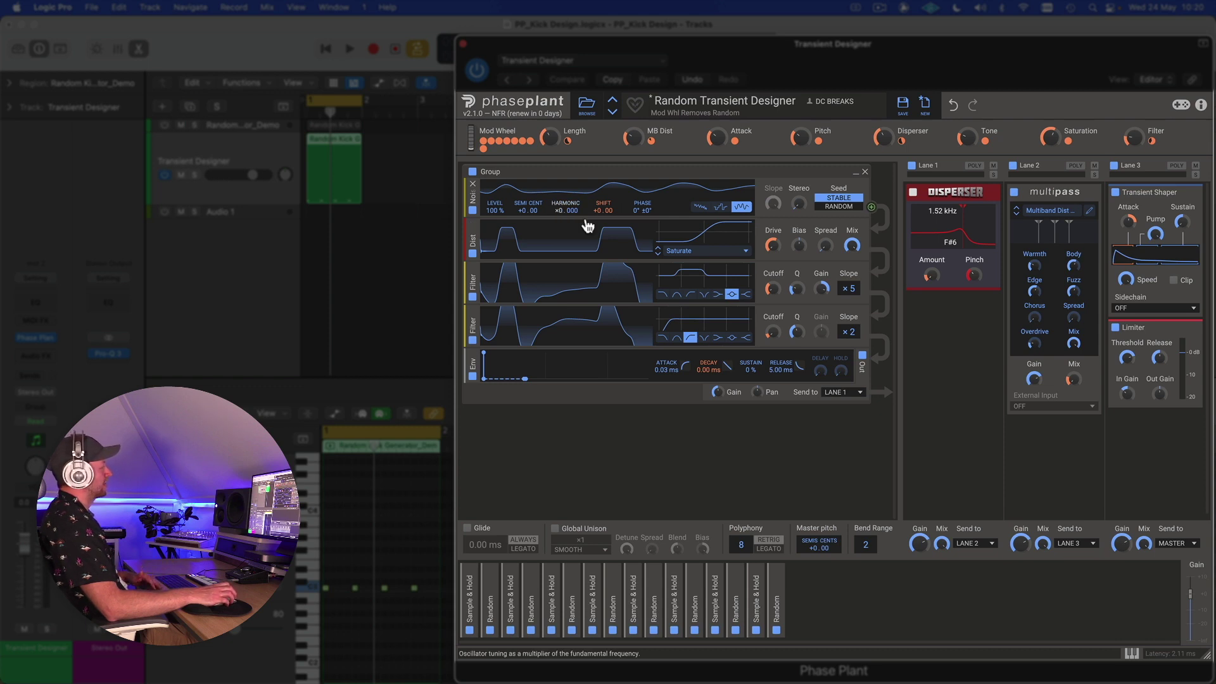
Examine the modulation of the noise Shift, distortion Drive, filter Cutoff and envelope Decay, including the Tone, Filter and Length macros.
{"action": "mouse_move", "coordinate": [605, 221]}
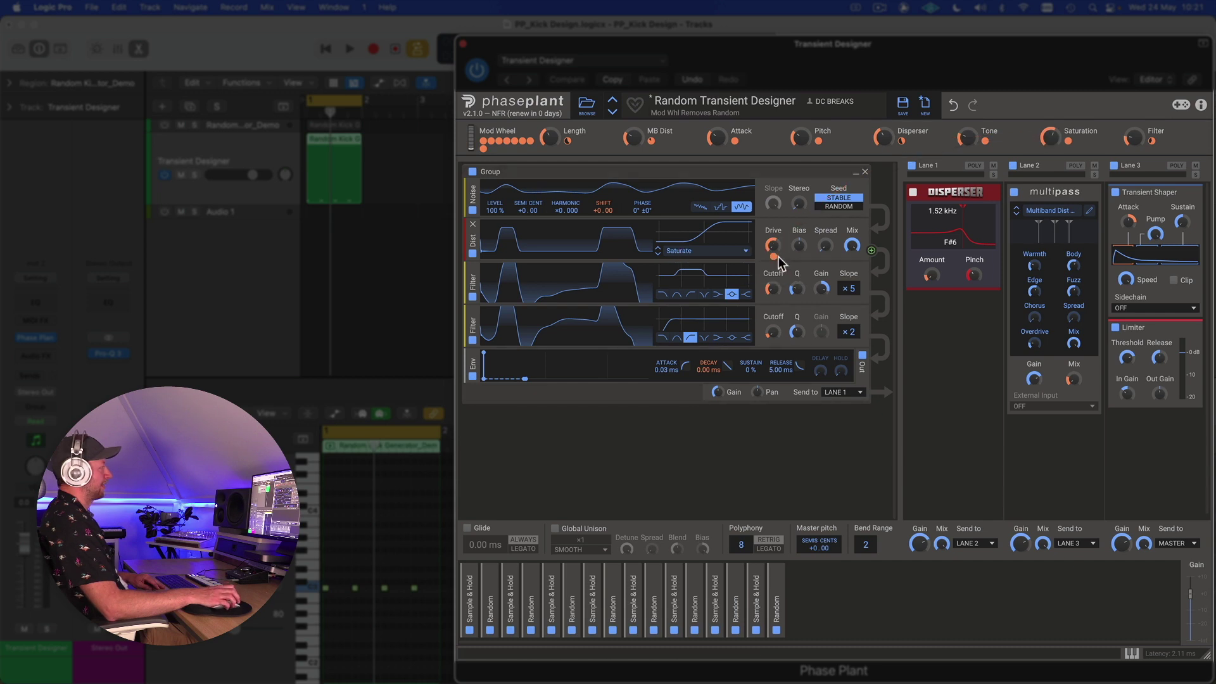
{"action": "mouse_move", "coordinate": [775, 260]}
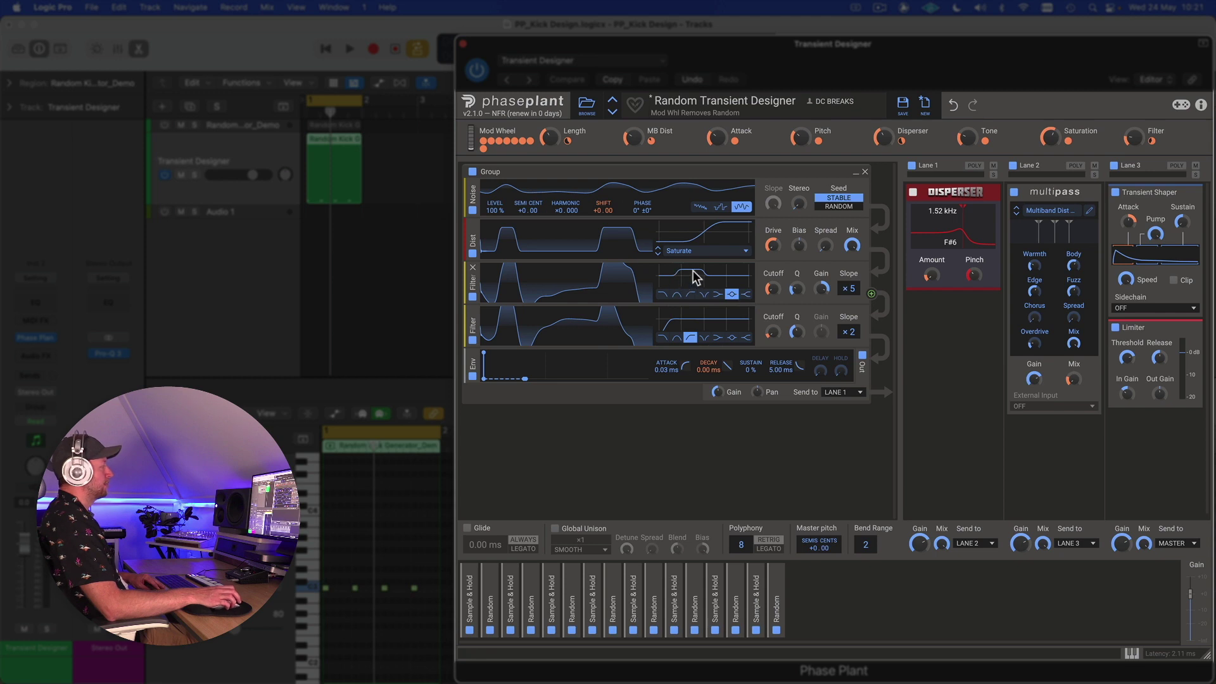
{"action": "double_click", "coordinate": [774, 300]}
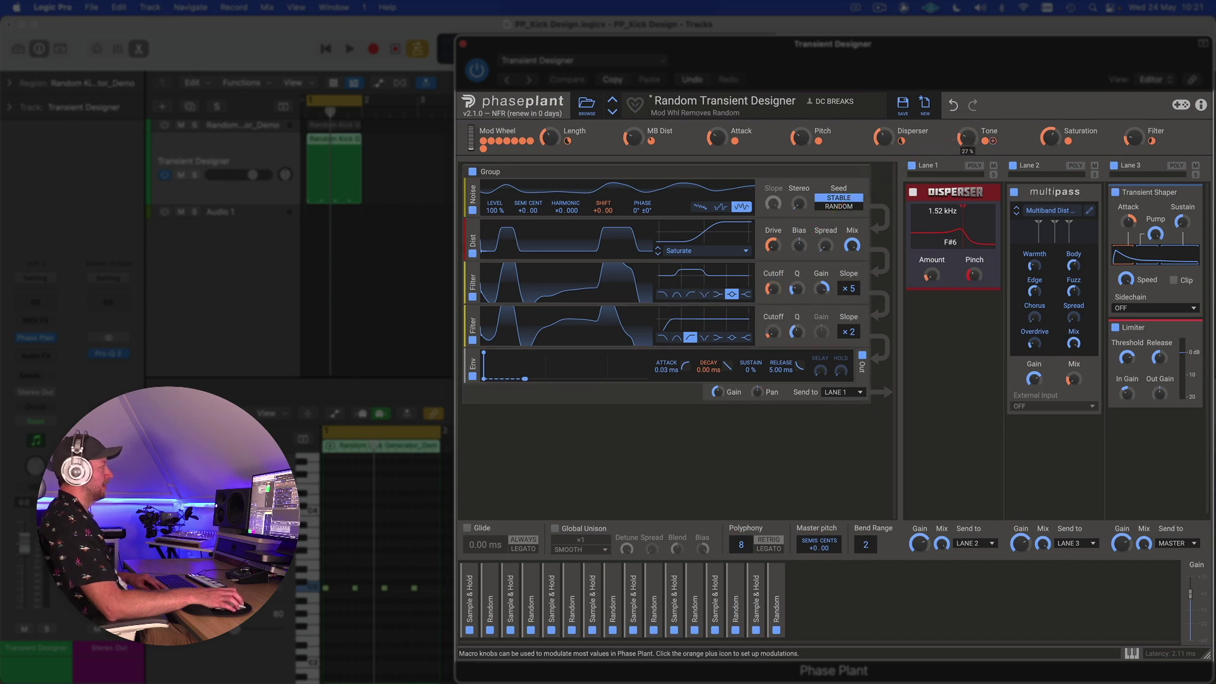
{"action": "mouse_move", "coordinate": [967, 137]}
{"action": "left_mouse_down"}
{"action": "mouse_move", "coordinate": [967, 87]}
{"action": "mouse_move", "coordinate": [967, 136]}
{"action": "left_mouse_up"}
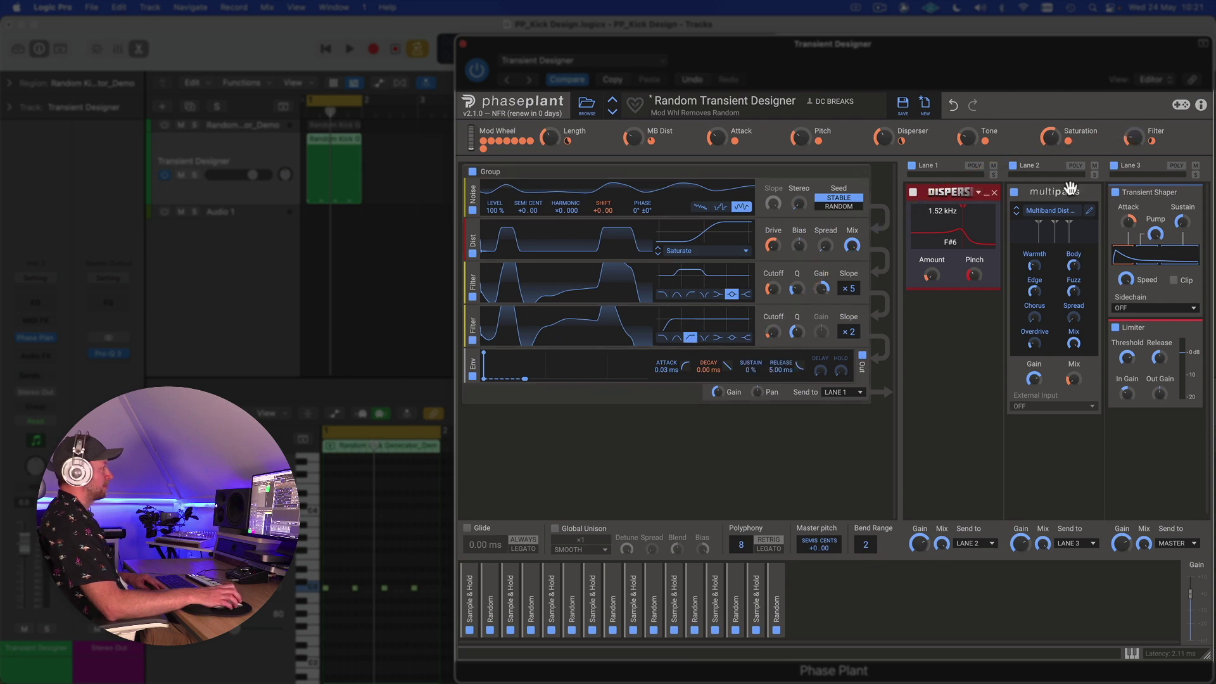
{"action": "left_click_drag", "start_coordinate": [1133, 141], "coordinate": [1133, 117]}
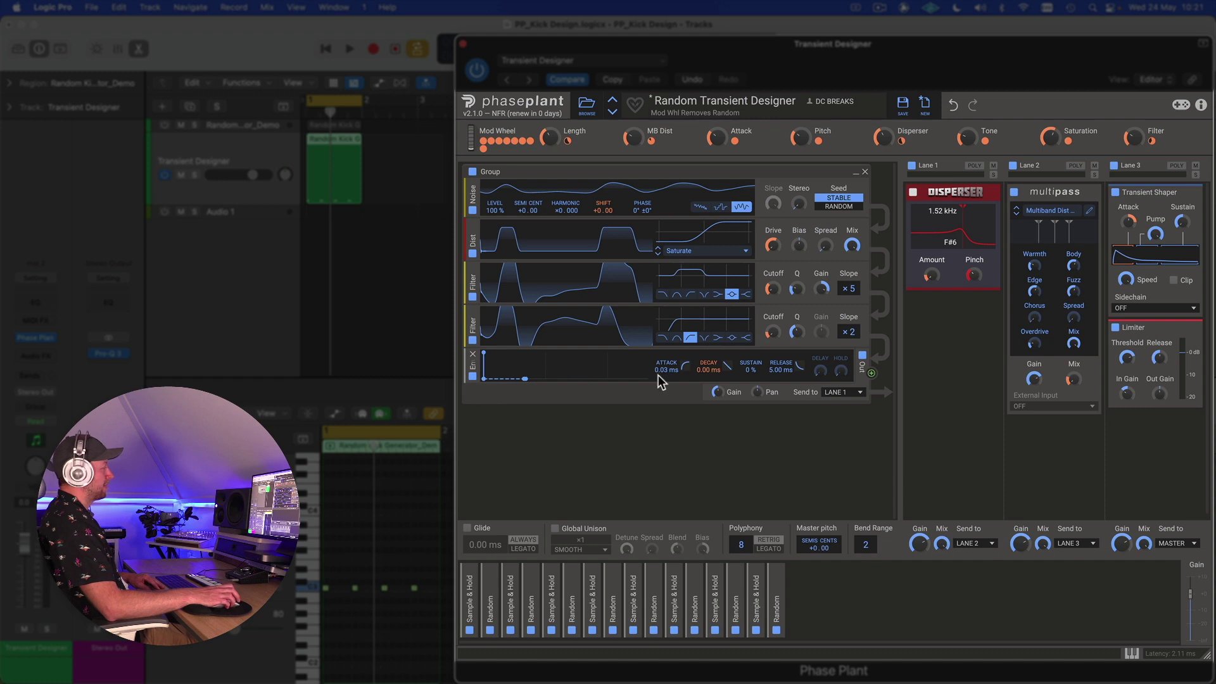
{"action": "mouse_move", "coordinate": [709, 378]}
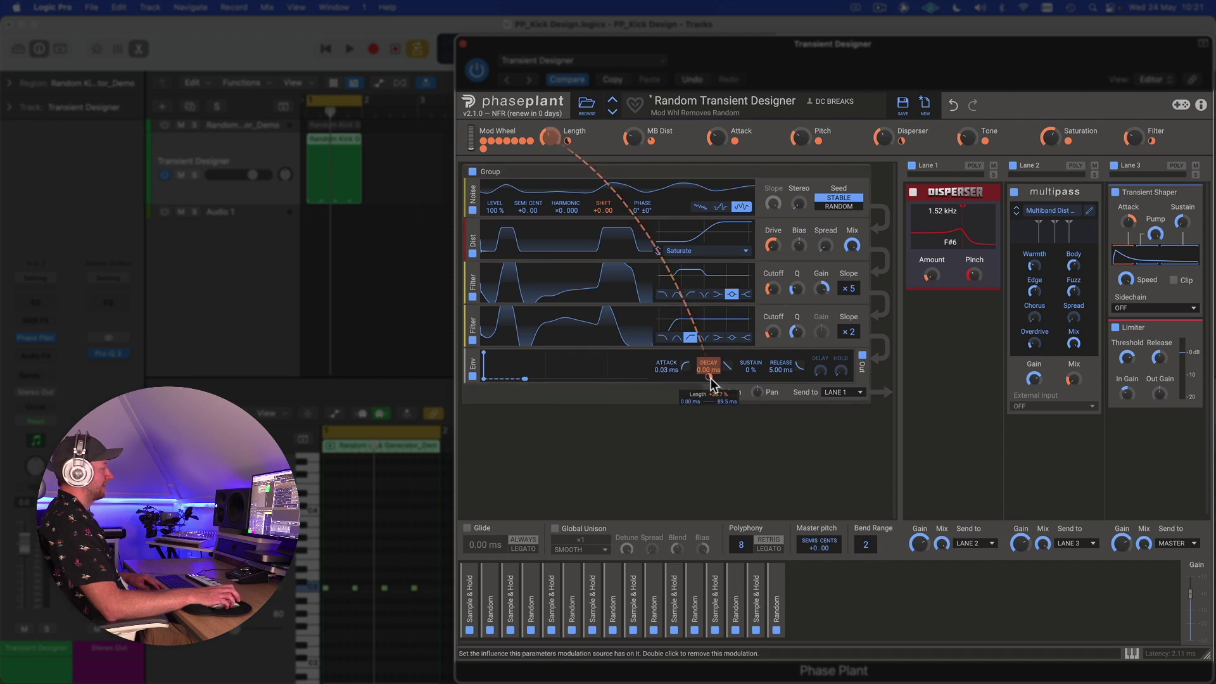
{"action": "double_click", "coordinate": [710, 379]}
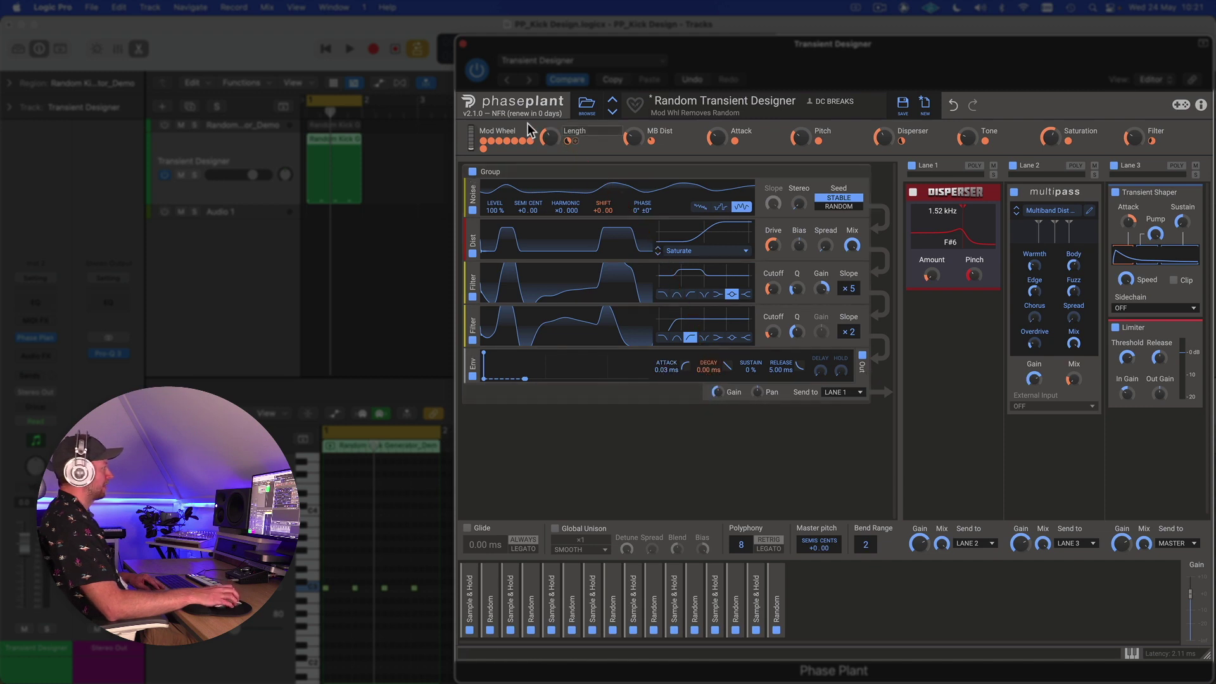
Raise the Length macro of the Random Transient Designer patch while auditioning the transients.
{"action": "left_click_drag", "start_coordinate": [547, 137], "coordinate": [546, 95]}
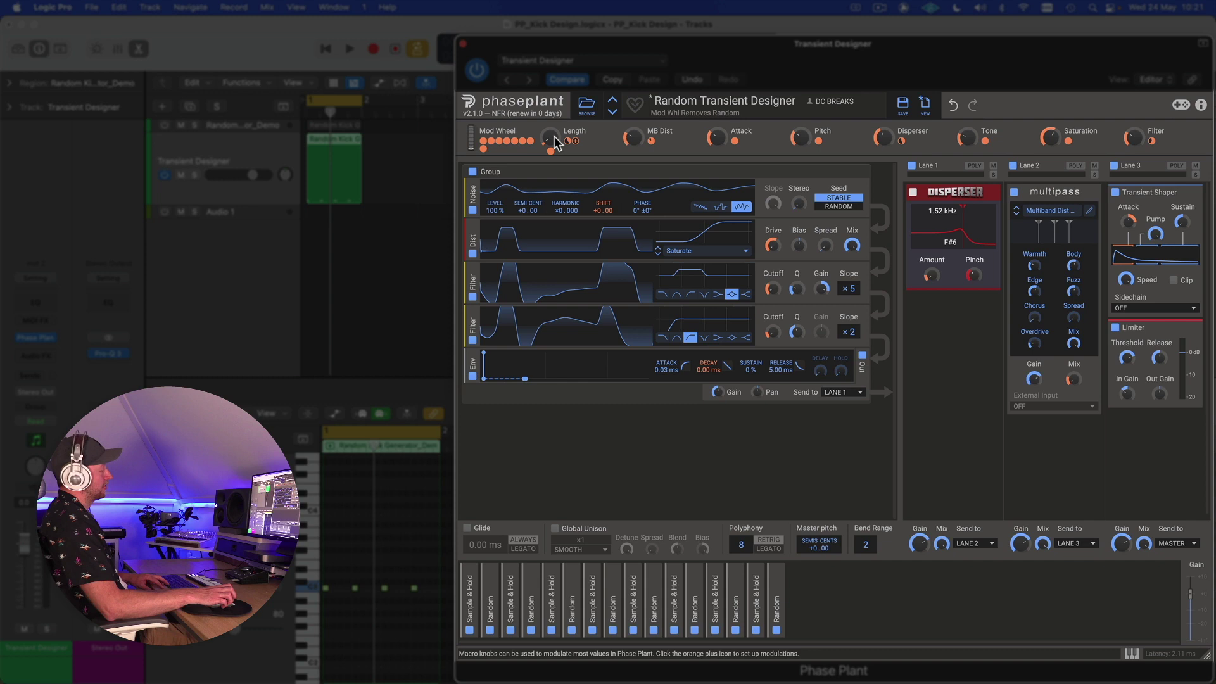
{"action": "key", "text": "space"}
{"action": "left_click_drag", "start_coordinate": [551, 139], "coordinate": [549, 108]}
{"action": "key", "text": "space"}
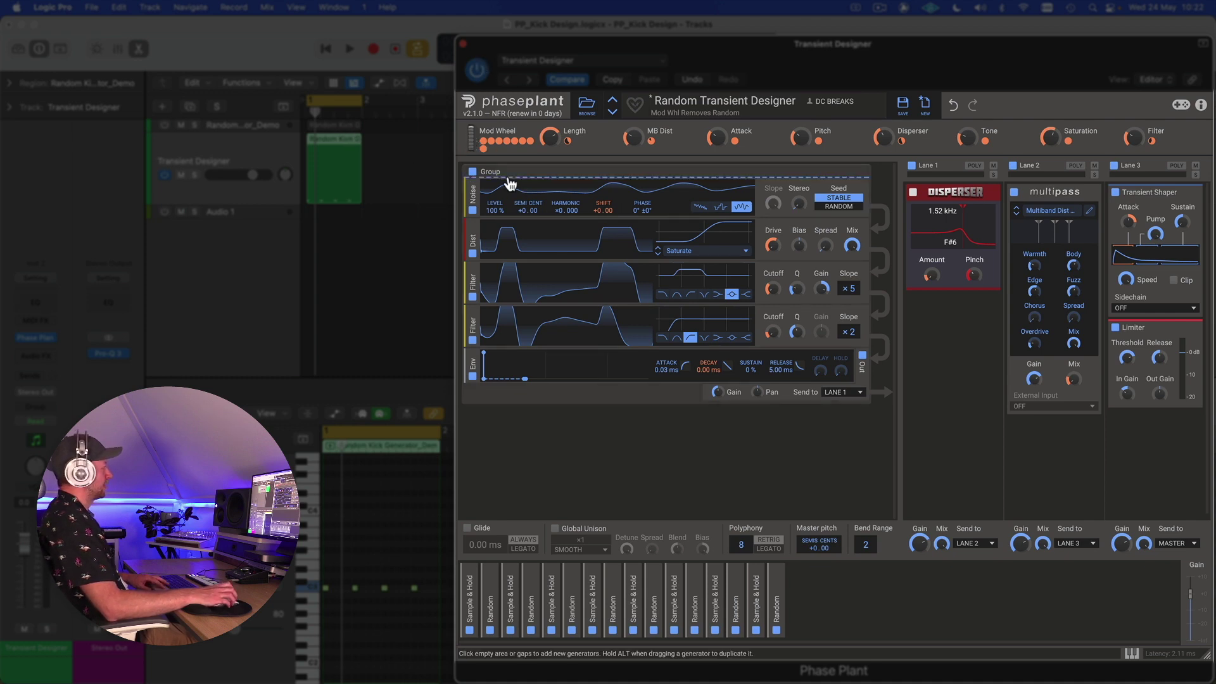
Expand the first Random modulator and audition the randomised transients during playback.
{"action": "left_click", "coordinate": [490, 581]}
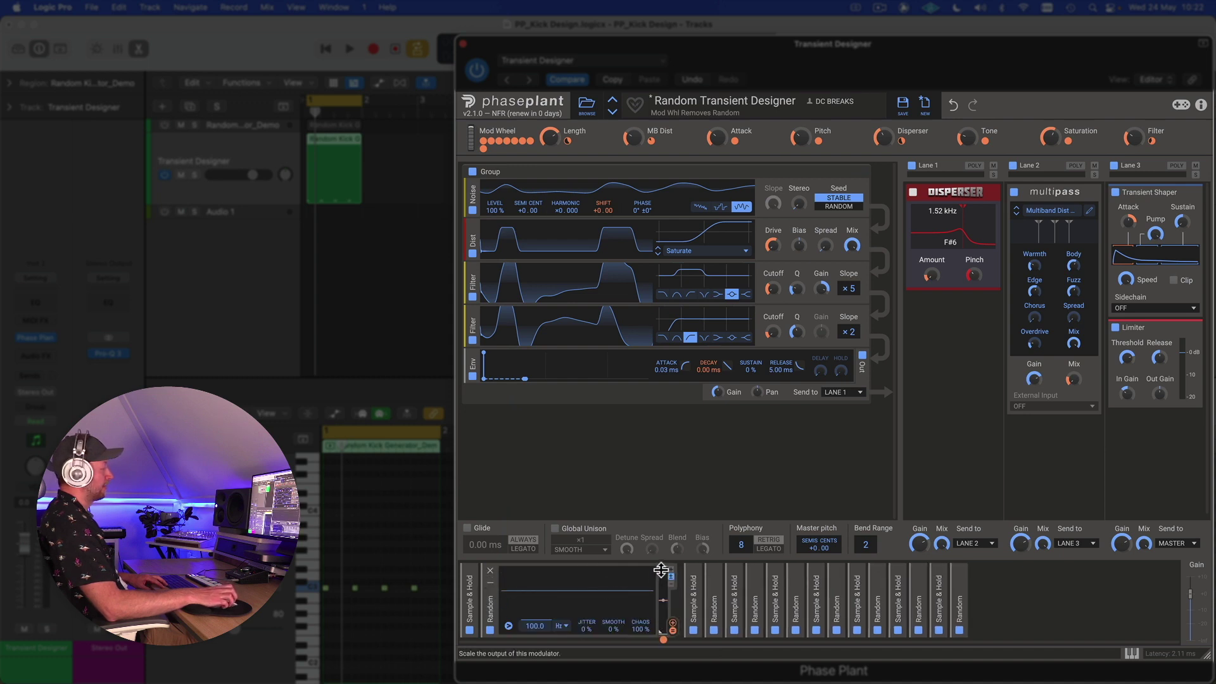
{"action": "key", "text": "space"}
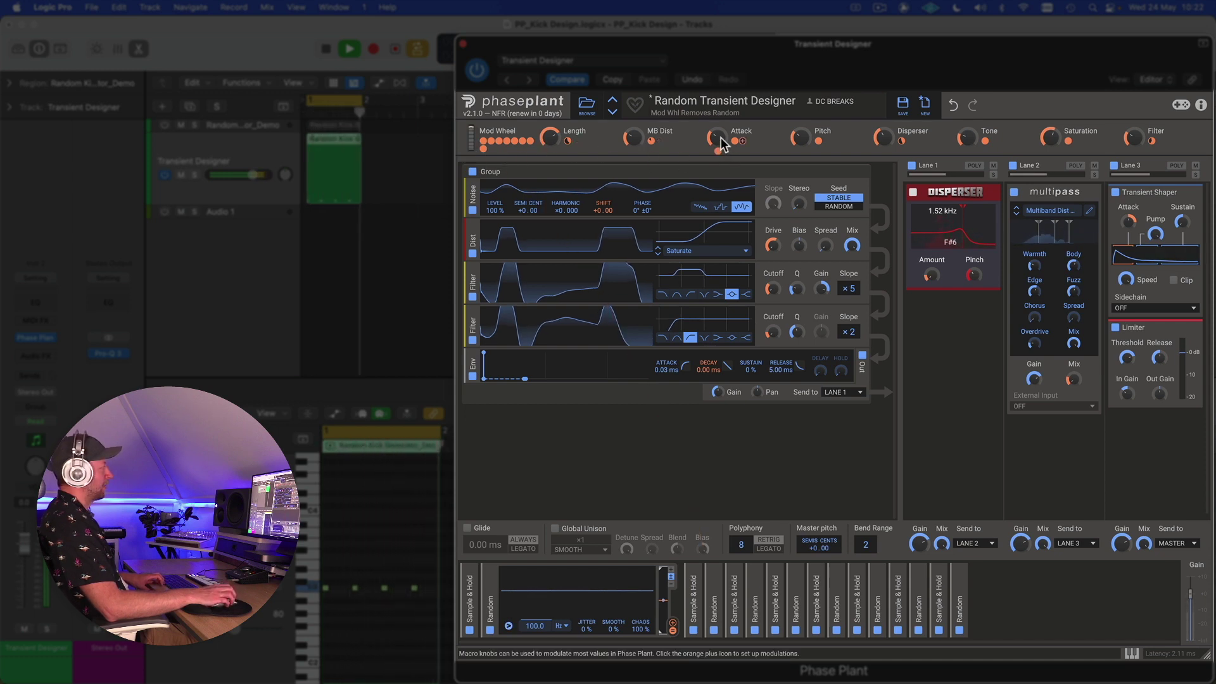
{"action": "key", "text": "space"}
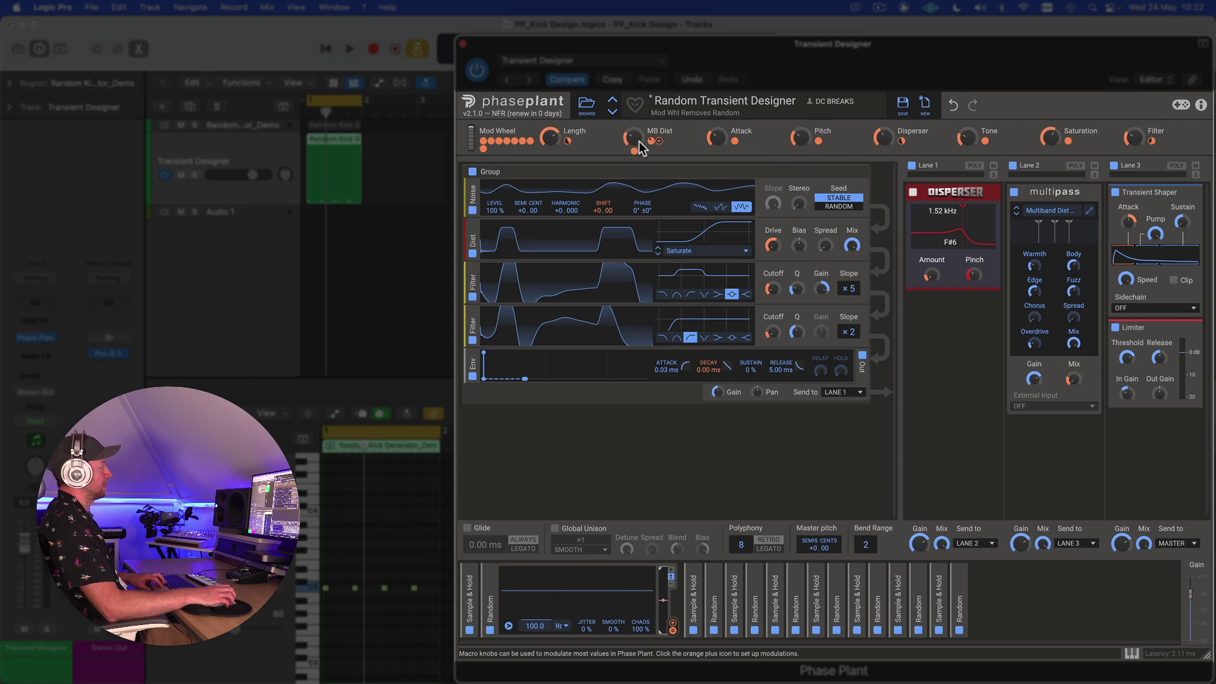
Sweep the MB Dist macro up to about 64% and back down during playback to audition the multiband distortion.
{"action": "key", "text": "space"}
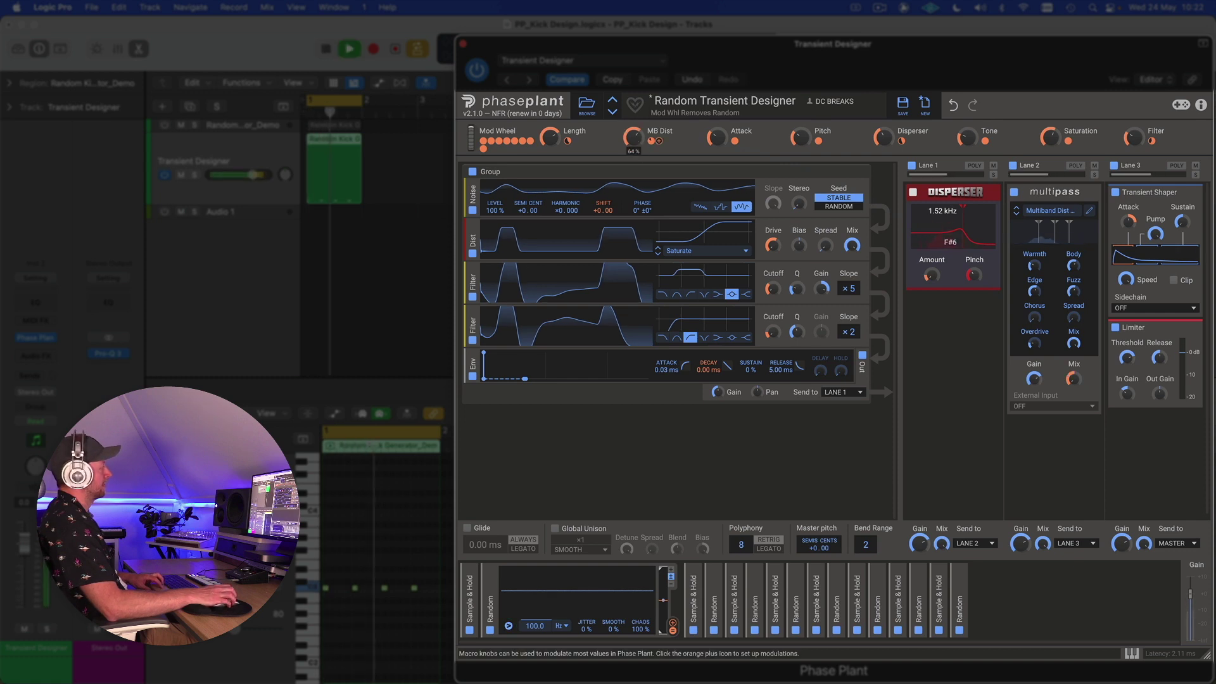
{"action": "left_click_drag", "start_coordinate": [633, 138], "coordinate": [634, 114]}
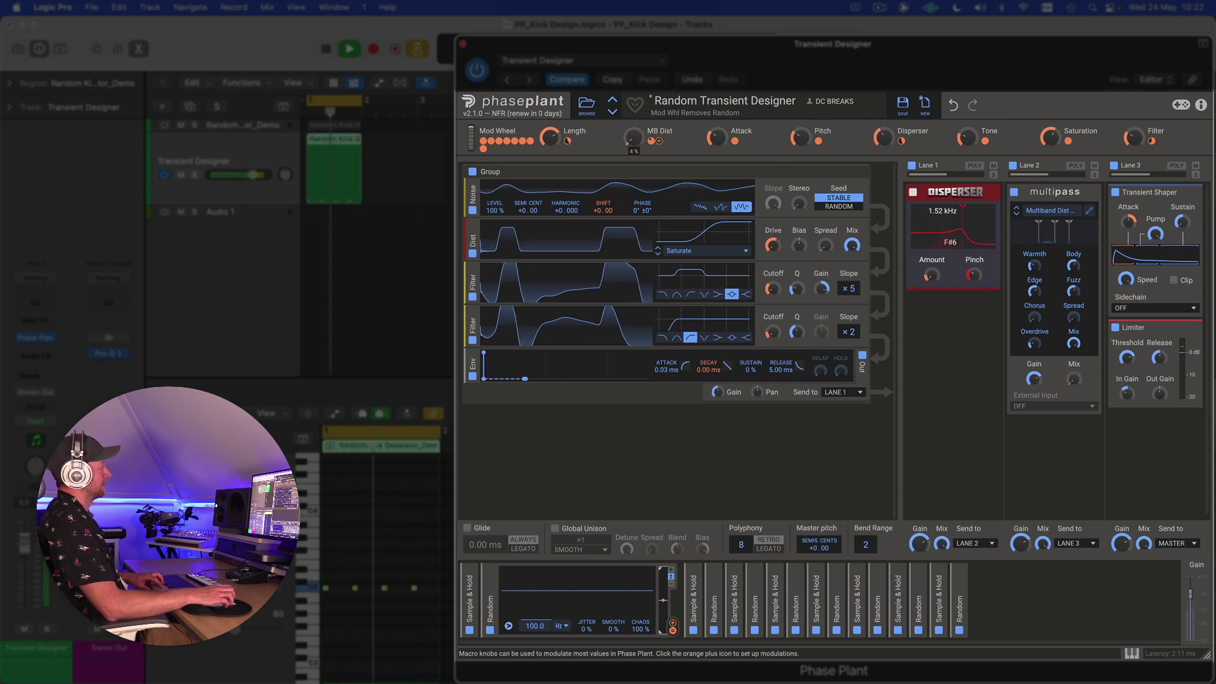
{"action": "key", "text": "space"}
{"action": "mouse_move", "coordinate": [736, 140]}
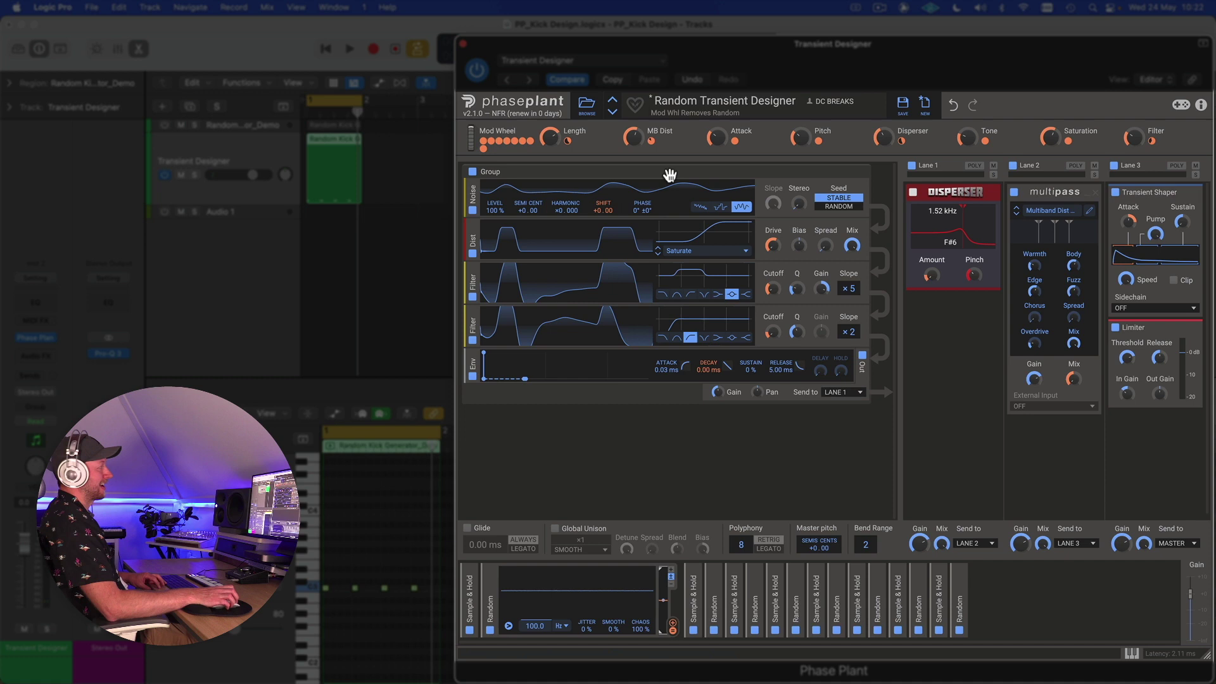
Sweep the Attack macro during playback to audition its effect on the transients.
{"action": "key", "text": "space"}
{"action": "mouse_move", "coordinate": [717, 137]}
{"action": "left_mouse_down"}
{"action": "mouse_move", "coordinate": [717, 174]}
{"action": "mouse_move", "coordinate": [715, 143]}
{"action": "left_mouse_up"}
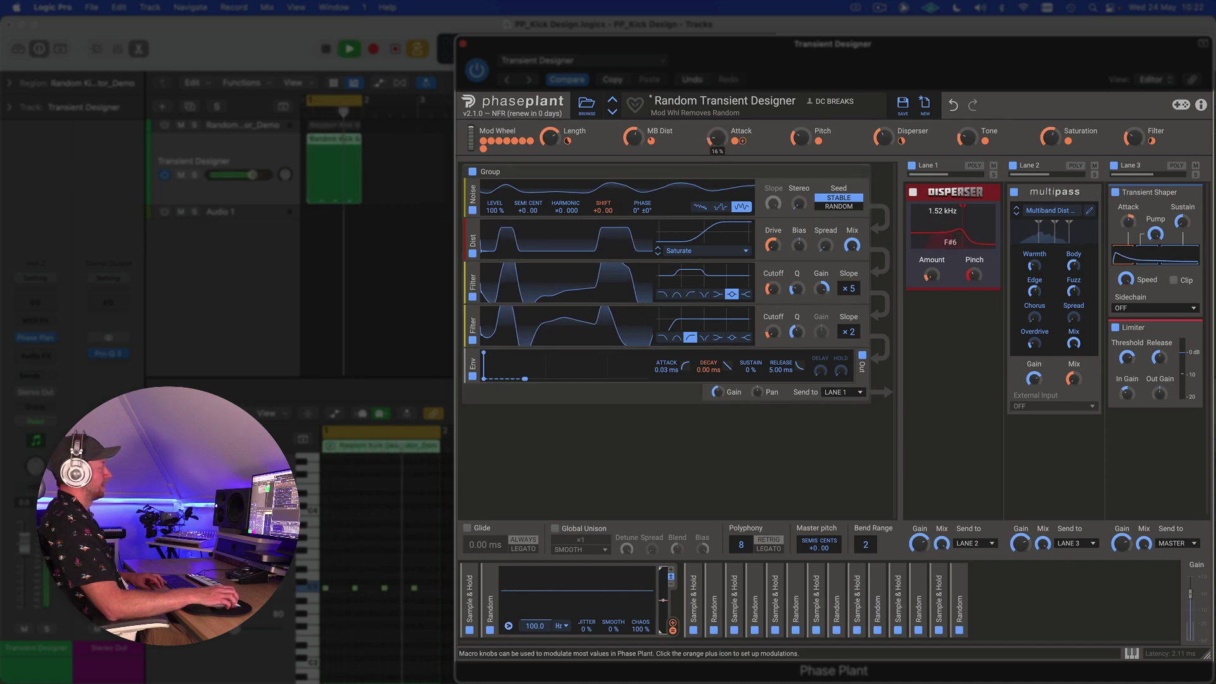
{"action": "key", "text": "space"}
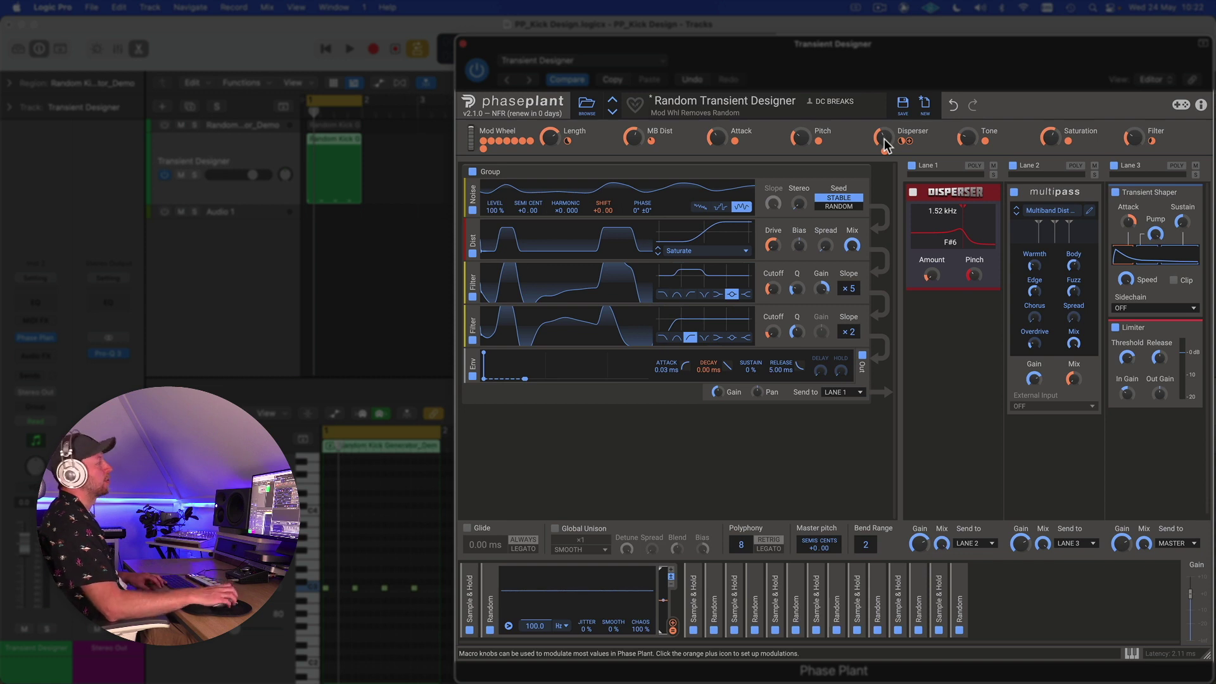
Adjust the Disperser and Tone macros while auditioning the transients.
{"action": "key", "text": "space"}
{"action": "mouse_move", "coordinate": [883, 140]}
{"action": "left_mouse_down"}
{"action": "mouse_move", "coordinate": [883, 69]}
{"action": "mouse_move", "coordinate": [883, 129]}
{"action": "left_mouse_up"}
{"action": "key", "text": "space"}
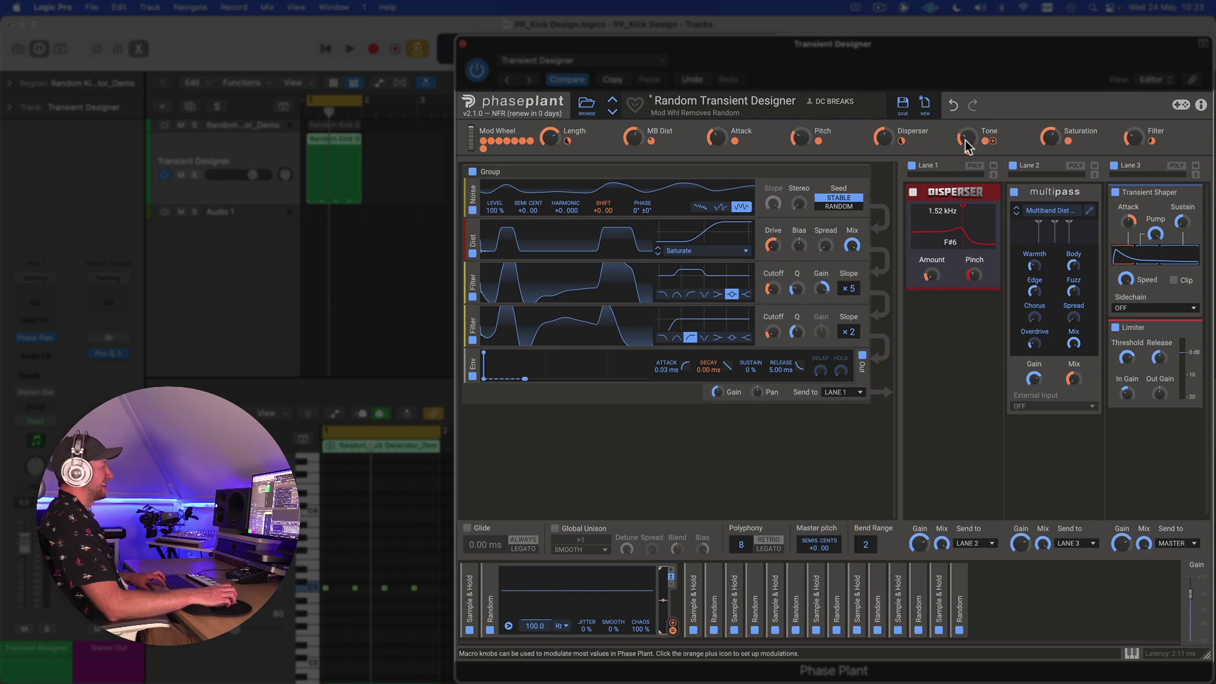
{"action": "key", "text": "space"}
{"action": "mouse_move", "coordinate": [967, 136]}
{"action": "left_mouse_down"}
{"action": "mouse_move", "coordinate": [967, 117]}
{"action": "mouse_move", "coordinate": [967, 152]}
{"action": "left_mouse_up"}
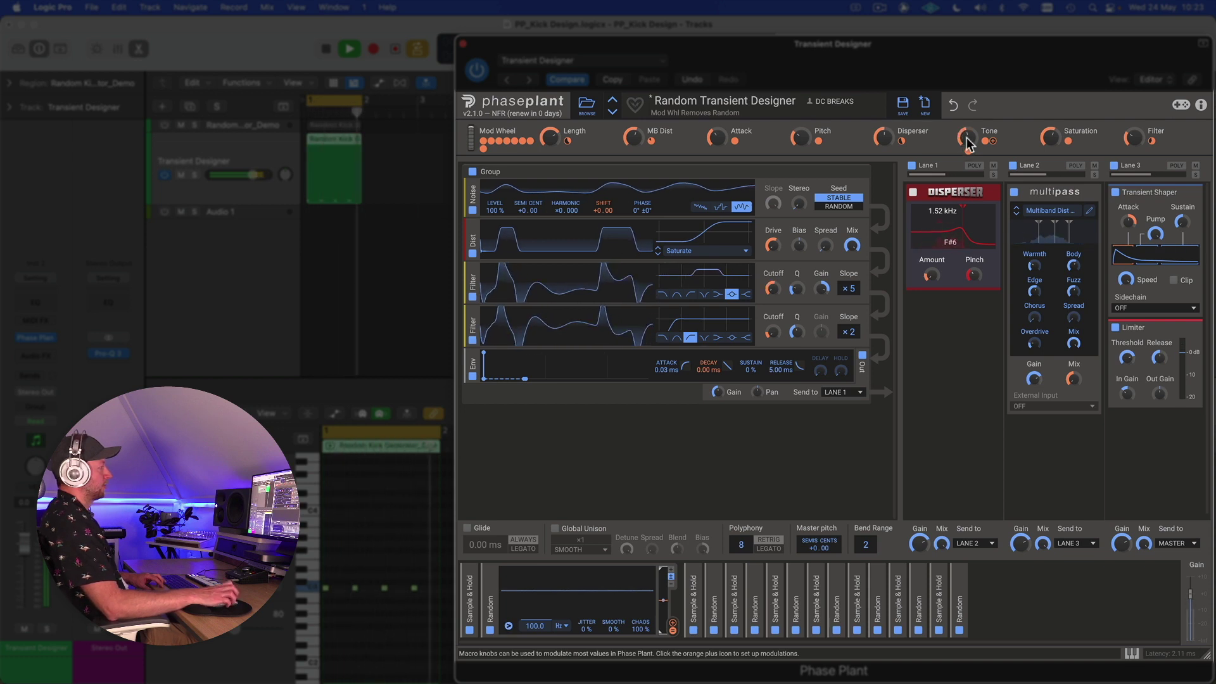
{"action": "key", "text": "space"}
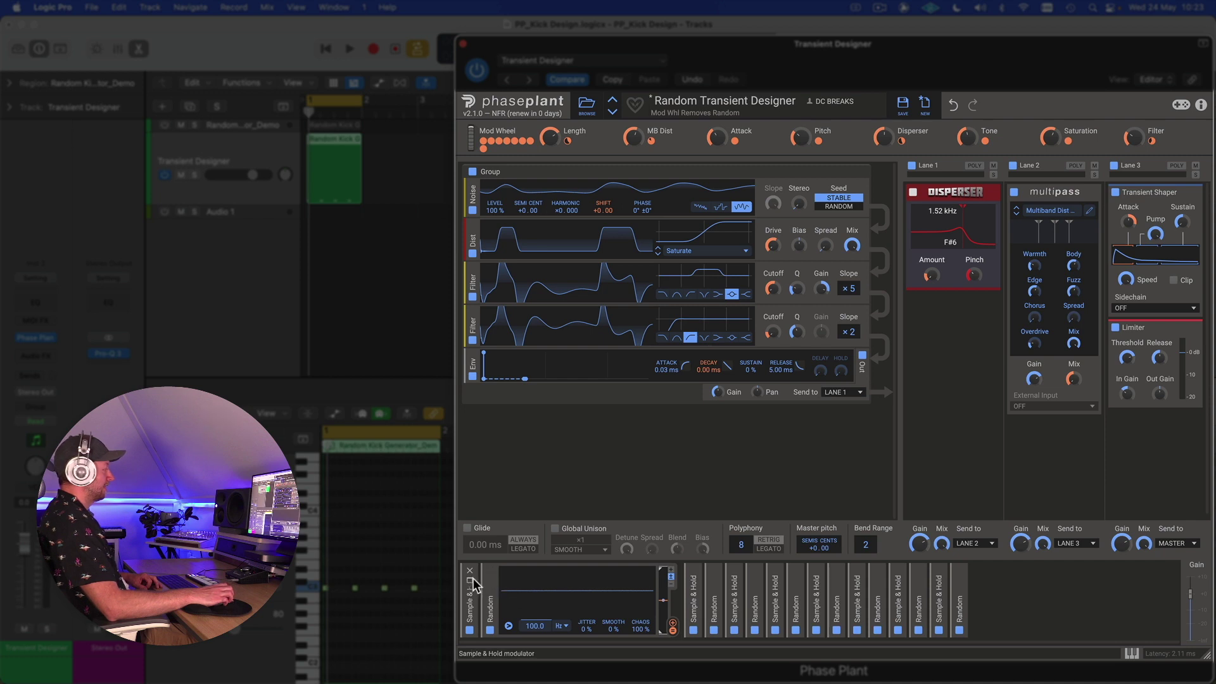
Expand the first Sample & Hold modulator to examine it beside the Random modulator.
{"action": "left_click", "coordinate": [471, 588]}
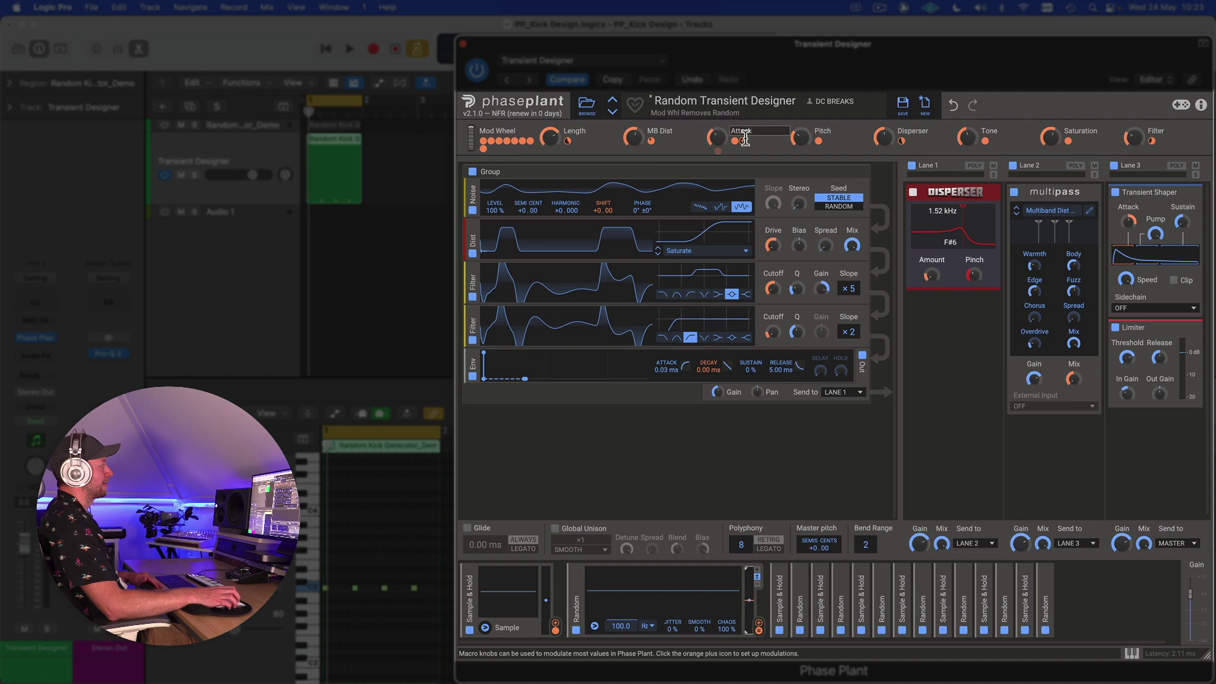
{"action": "key", "text": "Return"}
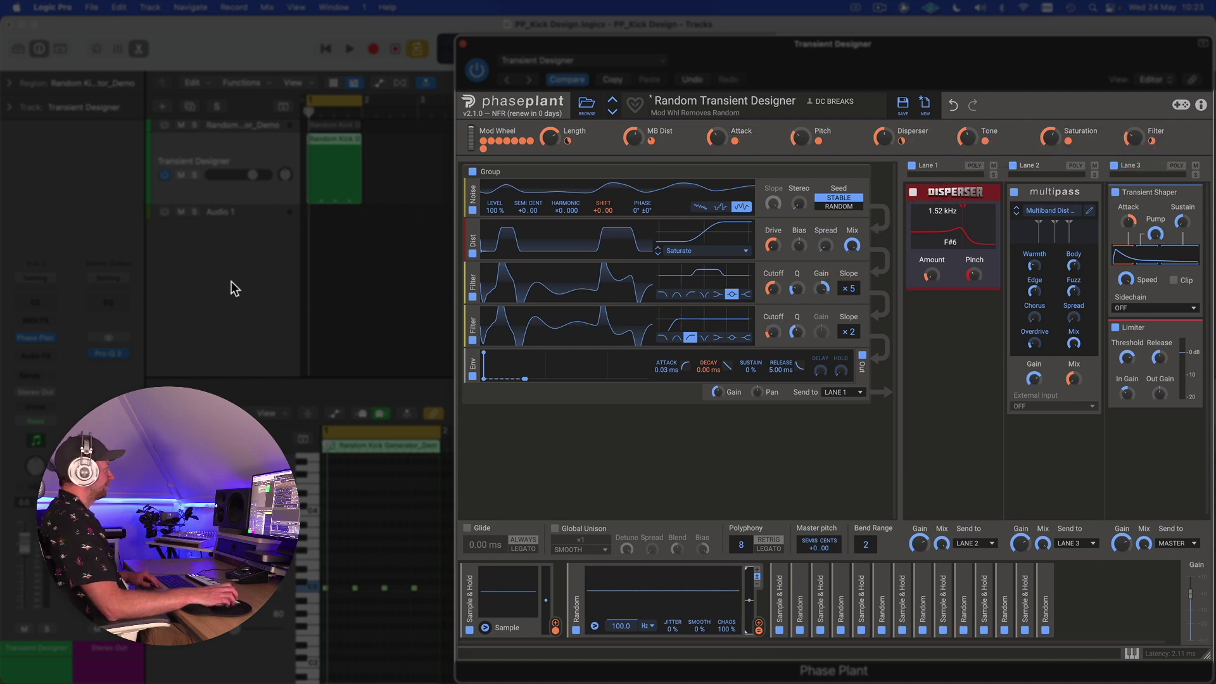
Select the Audio 1 track for recording, with cycle playback off and the Transient Designer region looped along the timeline.
{"action": "left_click", "coordinate": [241, 215]}
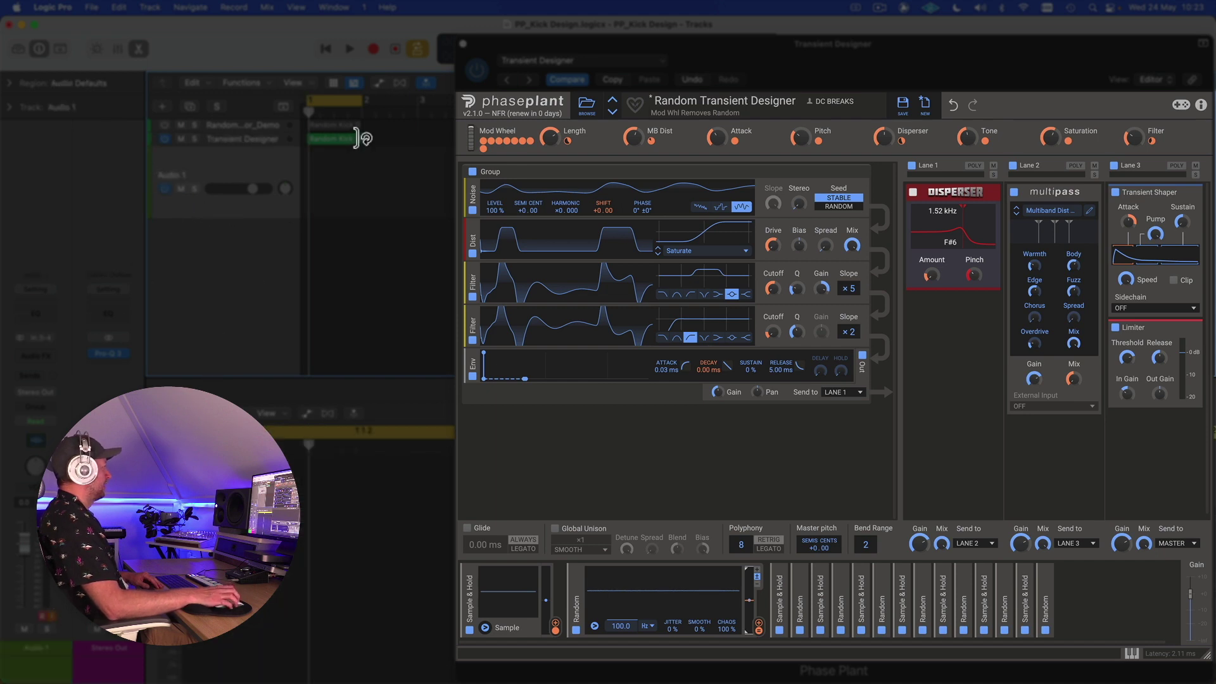
{"action": "left_click", "coordinate": [352, 109]}
{"action": "double_click", "coordinate": [359, 136]}
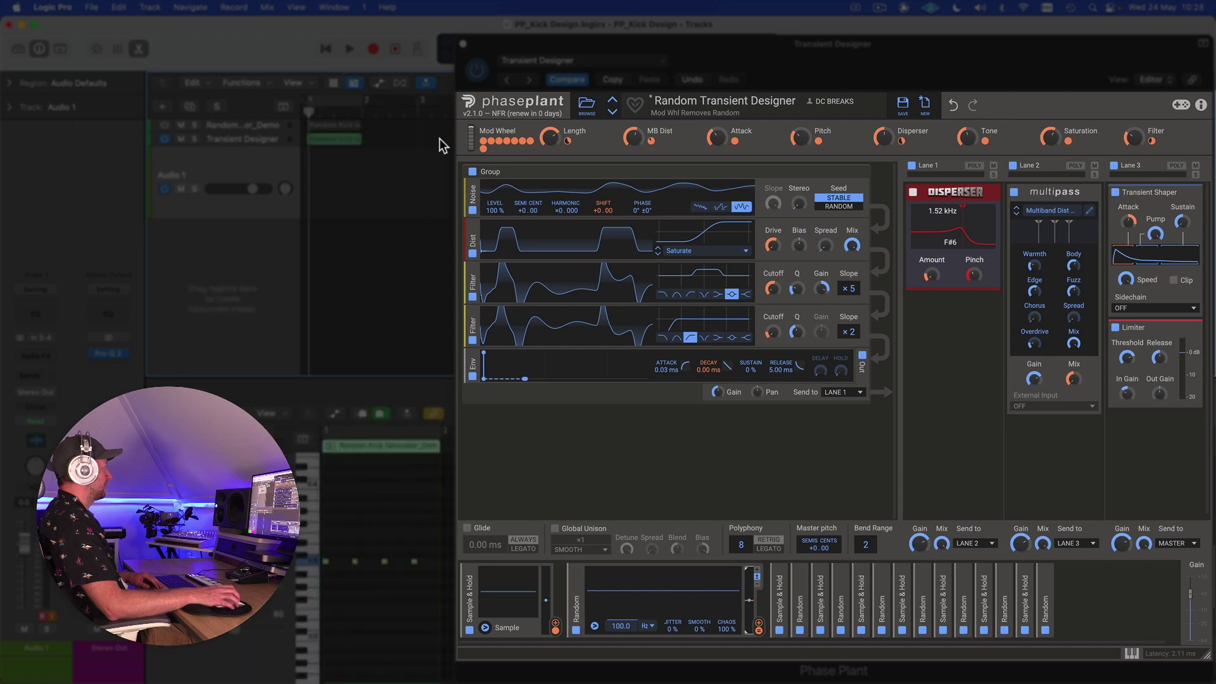
{"action": "left_click_drag", "start_coordinate": [336, 135], "coordinate": [332, 134]}
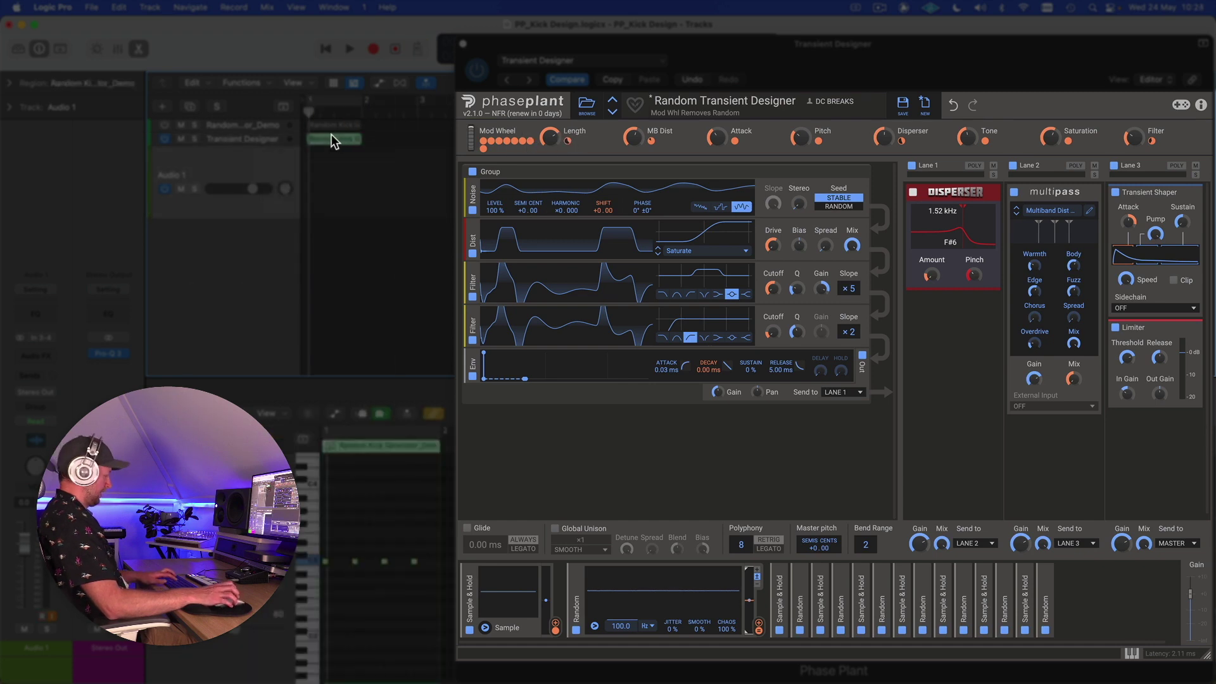
{"action": "left_click", "coordinate": [329, 47]}
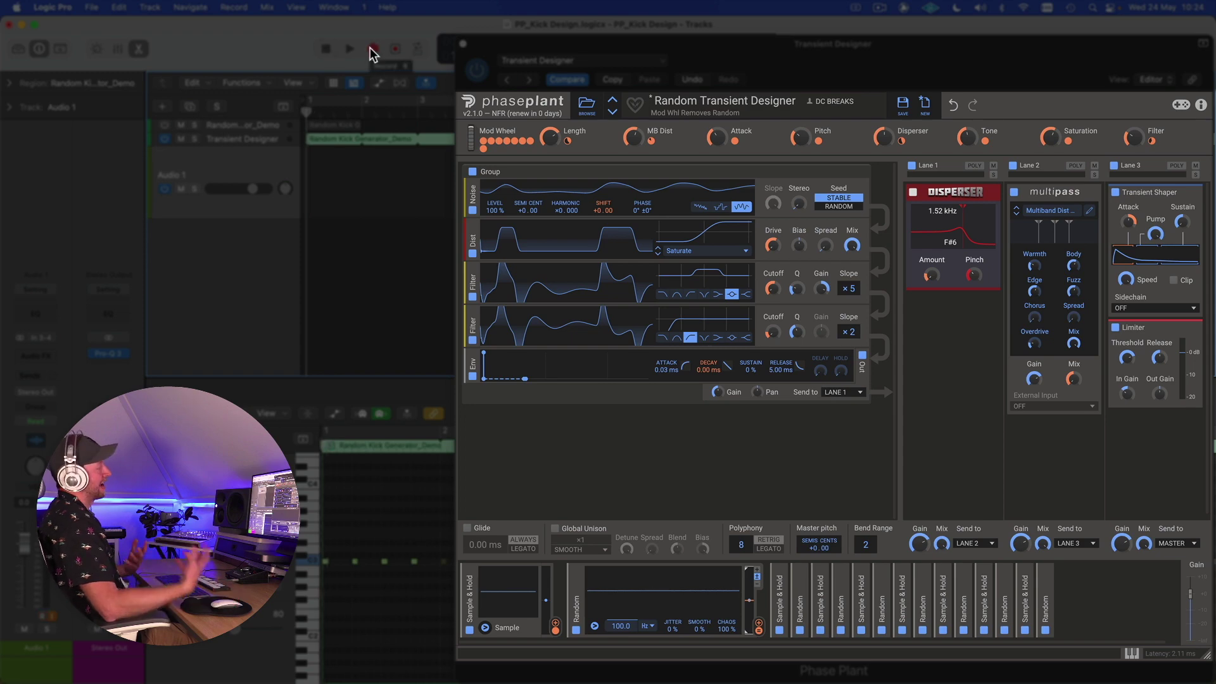
Record nearly three bars of the random transients onto the Audio 1 track and close the synth window.
{"action": "left_click", "coordinate": [370, 48]}
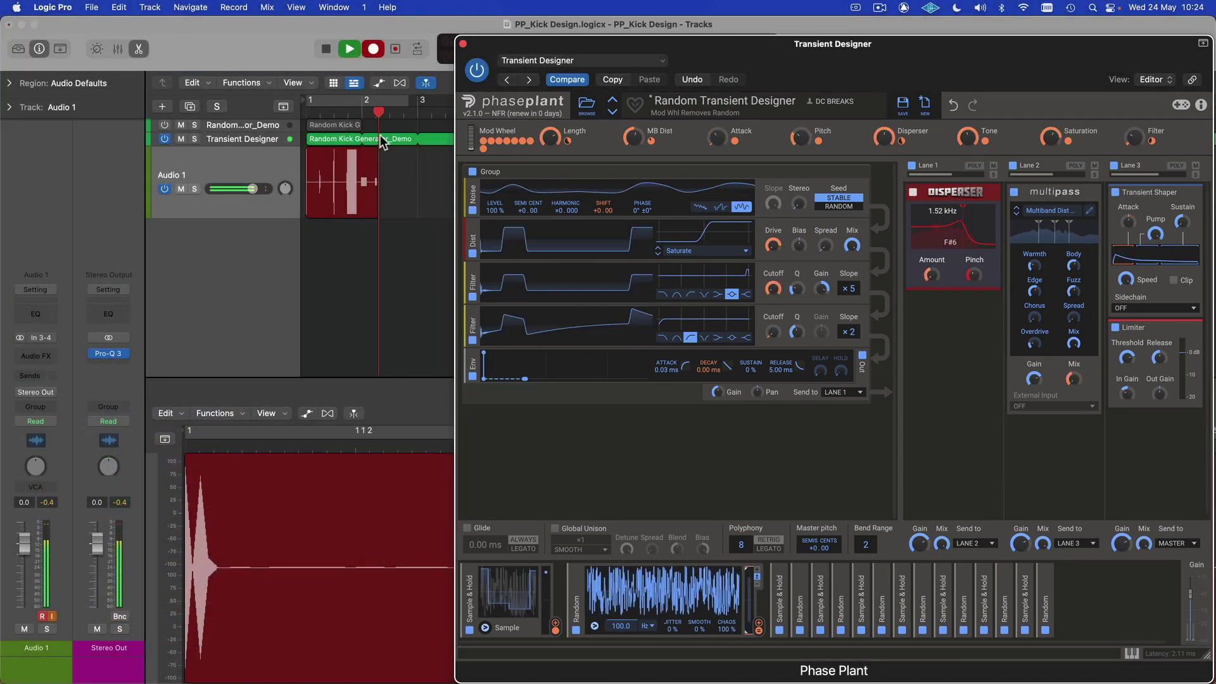
{"action": "left_click", "coordinate": [328, 50]}
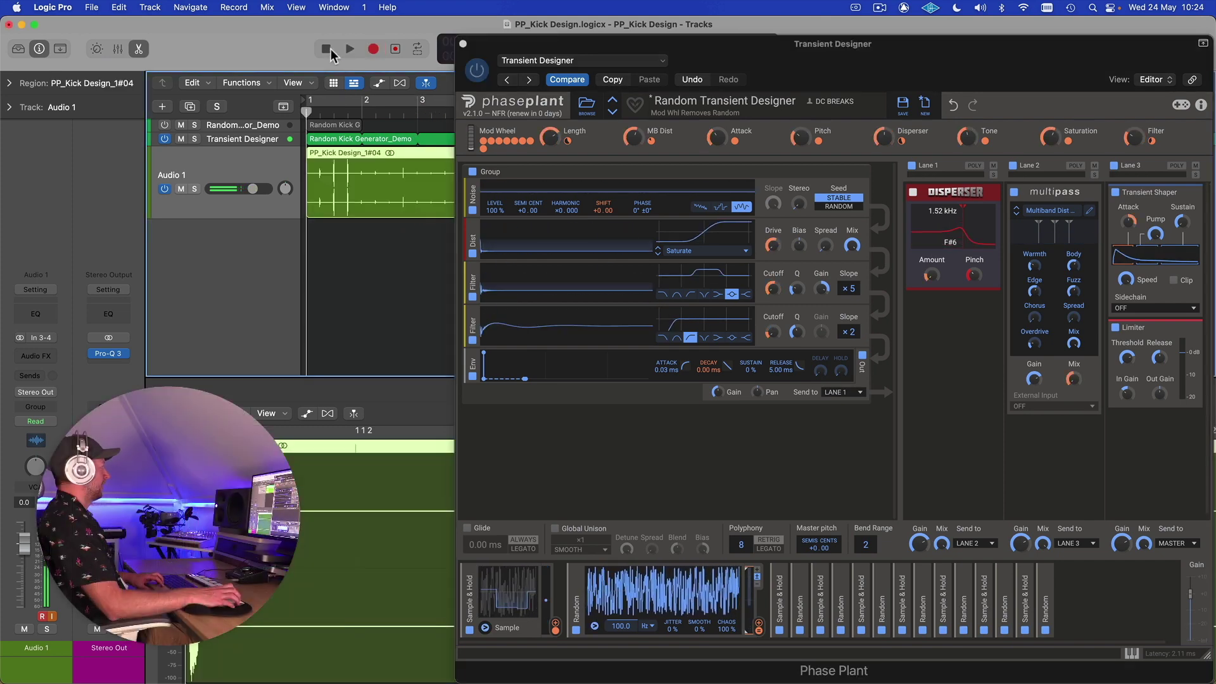
{"action": "left_click", "coordinate": [463, 44]}
Remove silence from the recorded Audio 1 region using a -28 dB threshold, 0.1000 sec minimum silence and 0.0060 sec pre attack-time.
{"action": "right_click", "coordinate": [434, 154]}
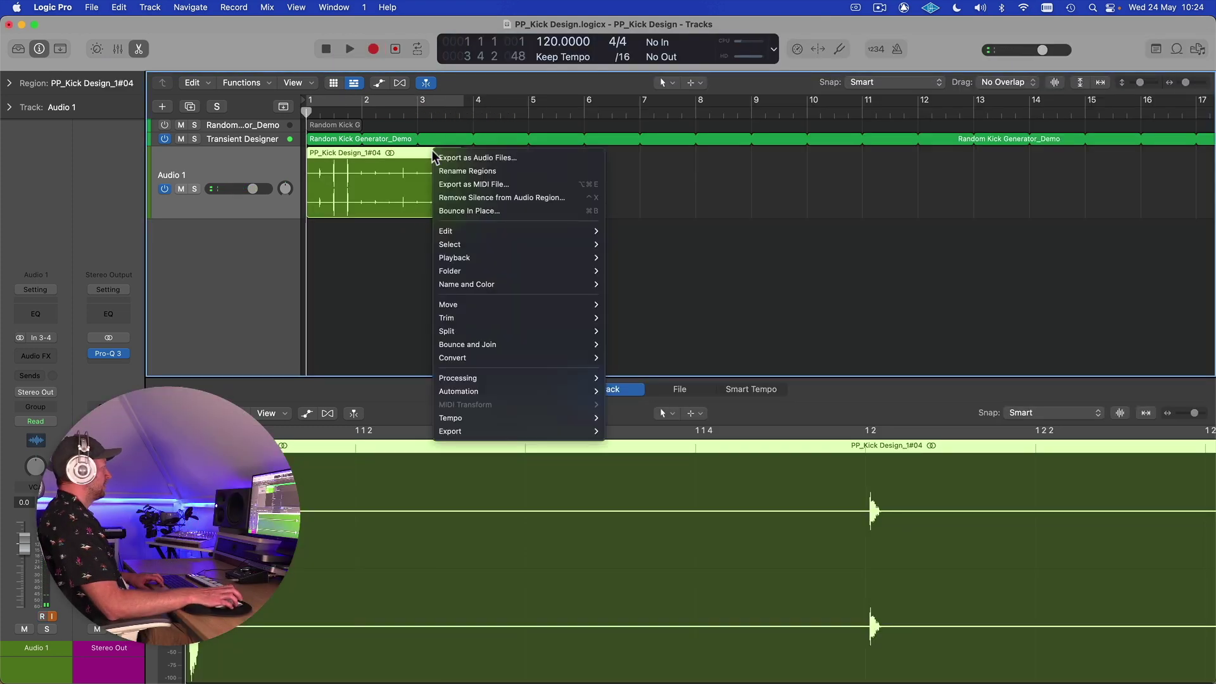
{"action": "left_click", "coordinate": [364, 377]}
{"action": "left_click", "coordinate": [215, 413]}
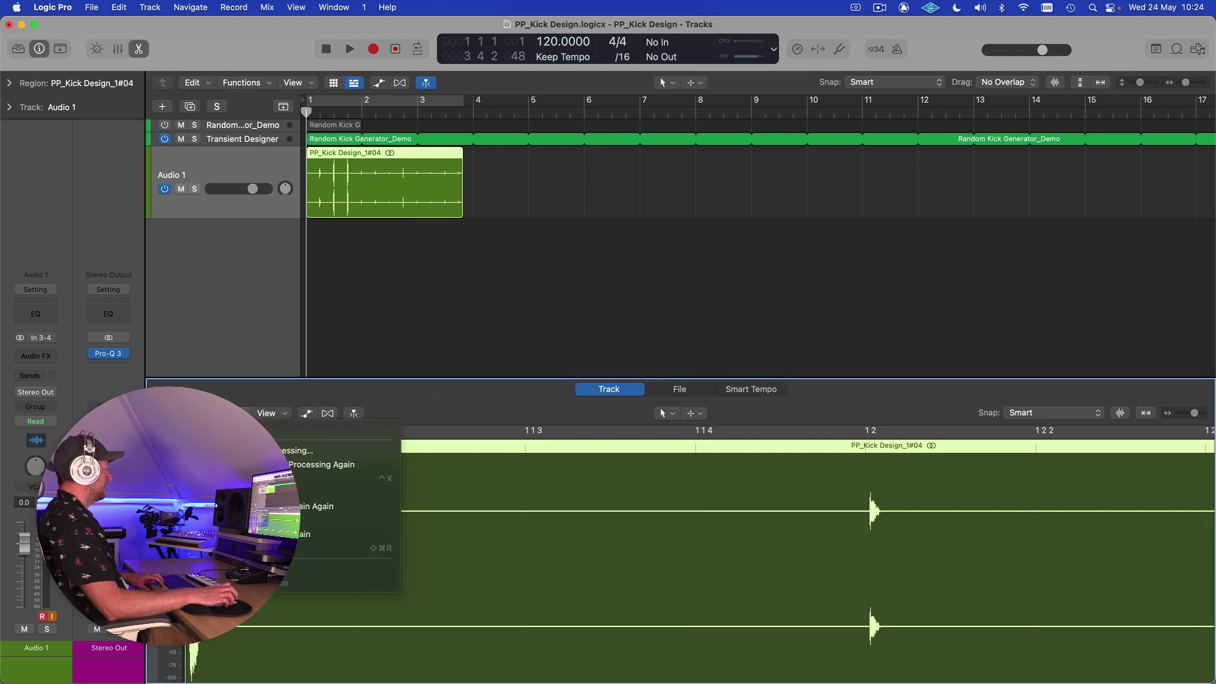
{"action": "left_click", "coordinate": [285, 478]}
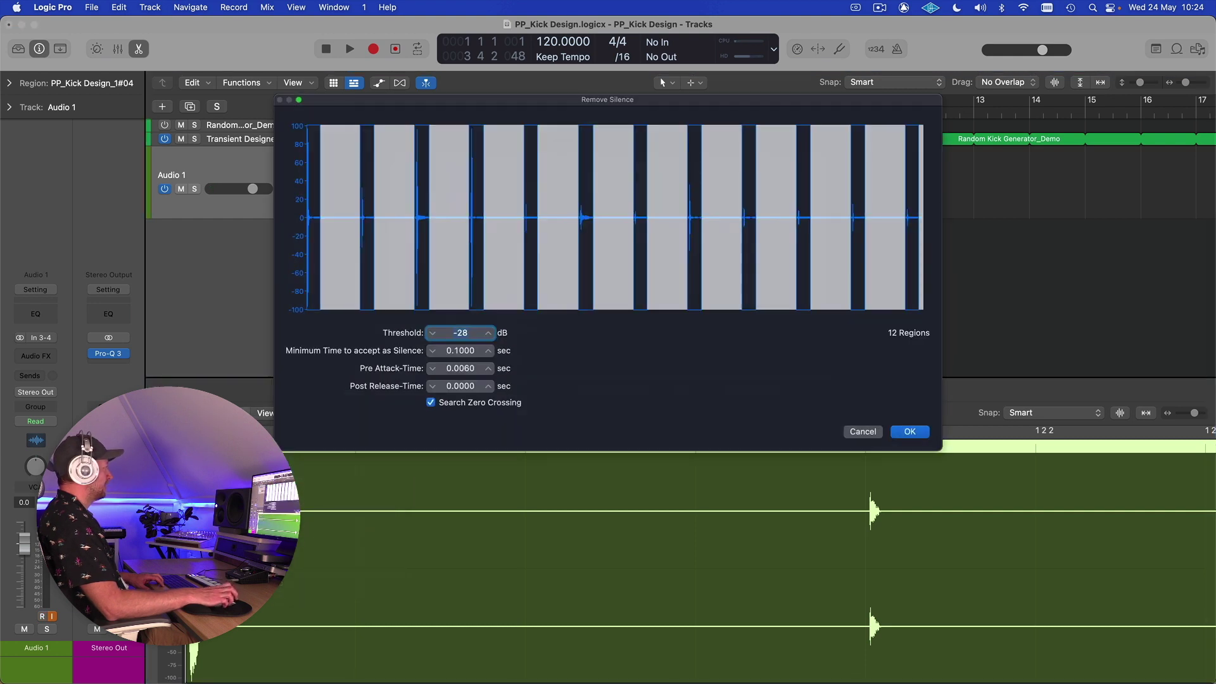
{"action": "left_click", "coordinate": [910, 431]}
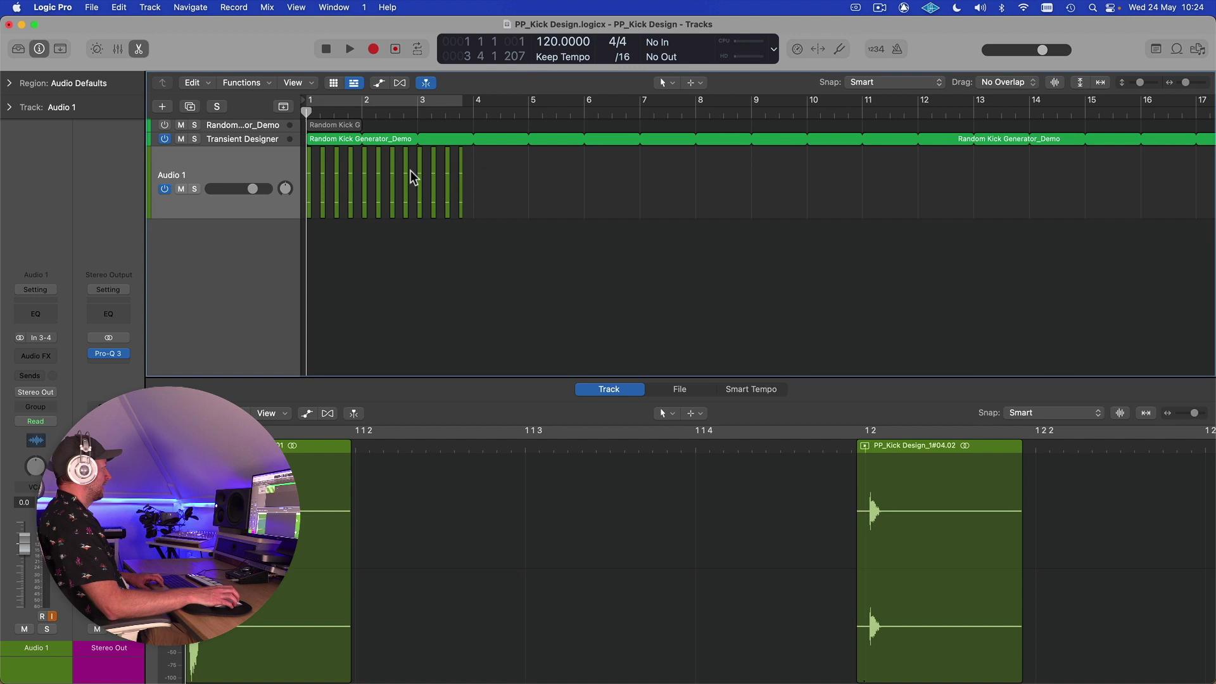
Export all the split Audio 1 regions as 24-bit WAVE files to the Transients folder, named PP_Kick_Transient plus an increment.
{"action": "right_click", "coordinate": [310, 160]}
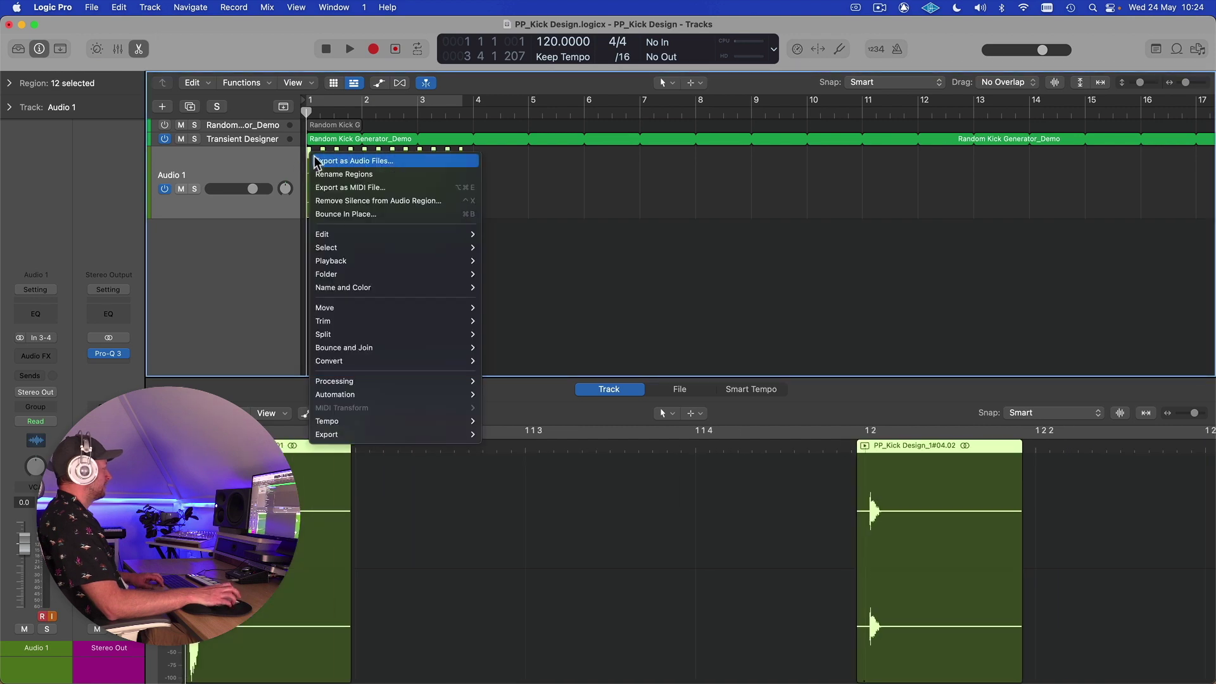
{"action": "left_click", "coordinate": [315, 161]}
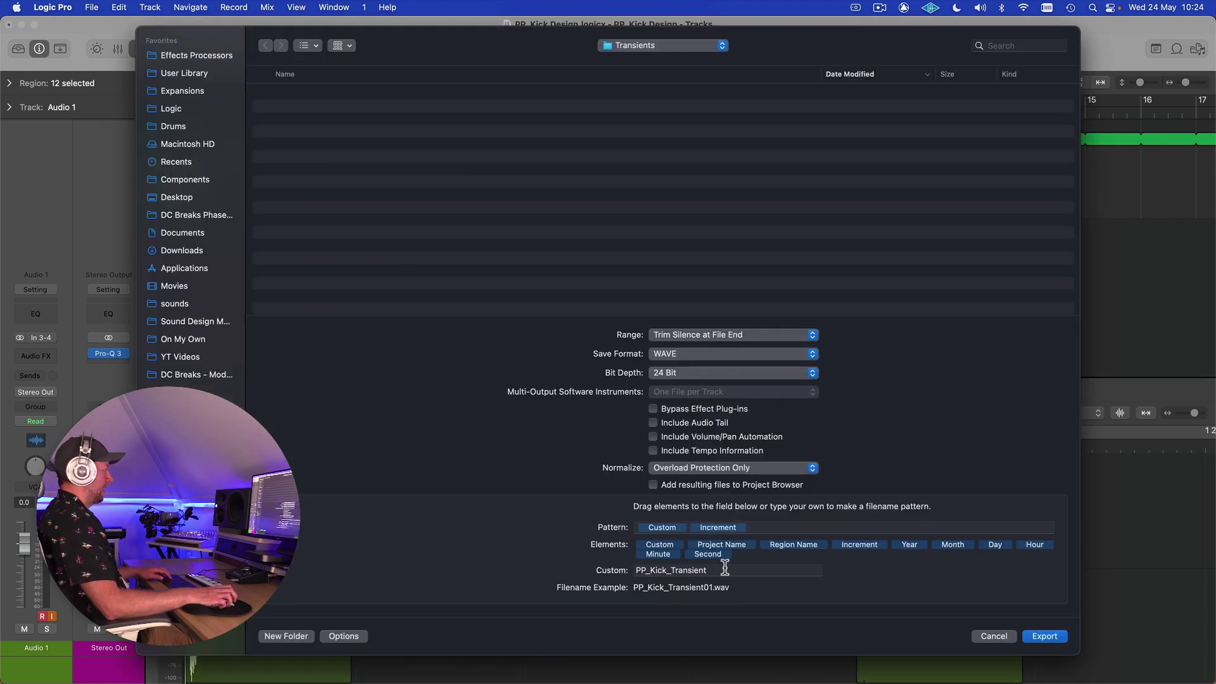
{"action": "left_click", "coordinate": [726, 569]}
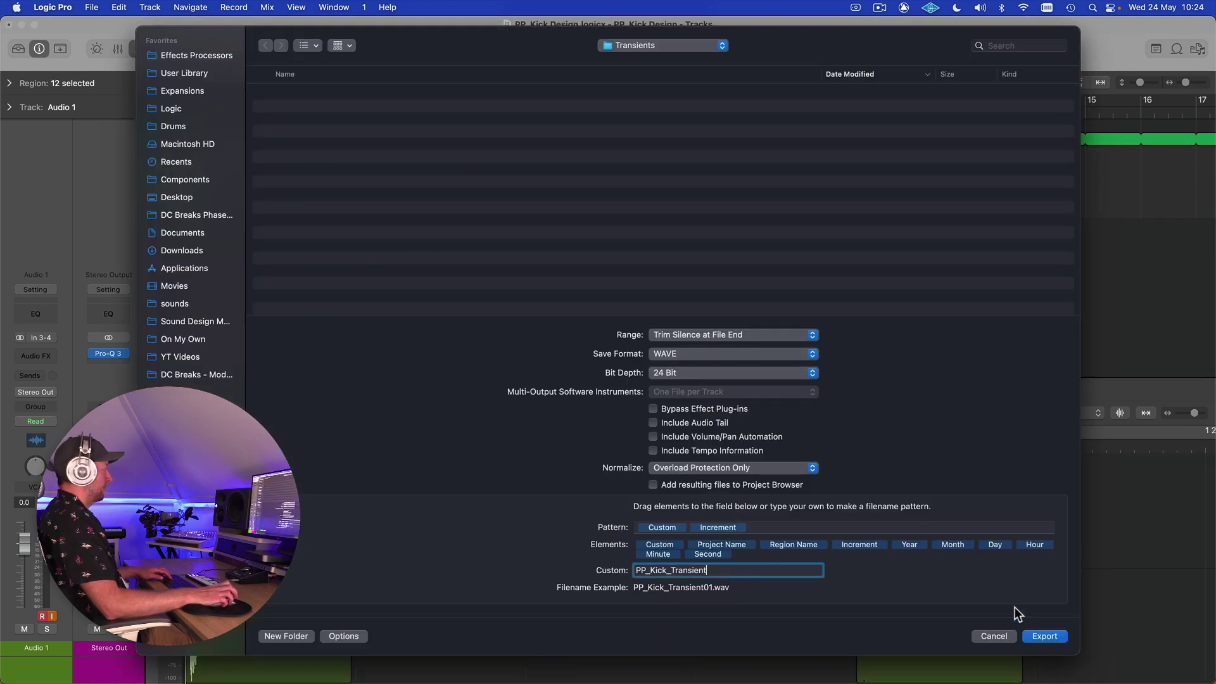
{"action": "left_click", "coordinate": [1045, 637]}
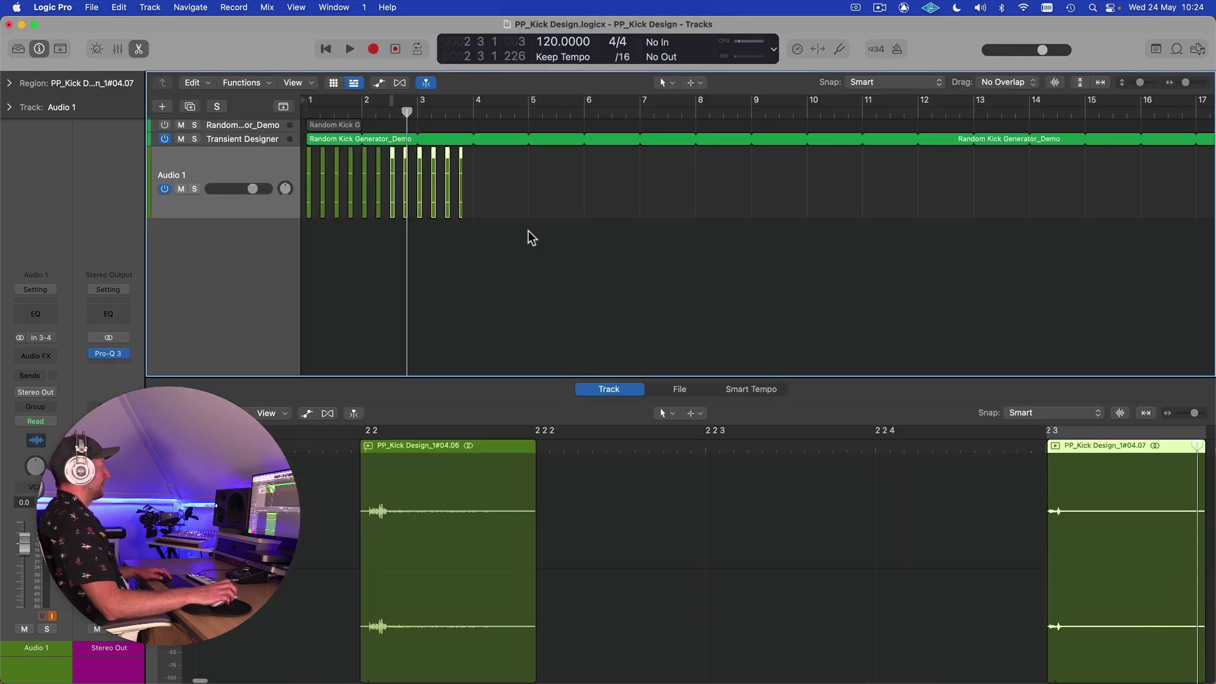
Turn off the Transient Designer and Audio 1 tracks and turn the Random Kick Generator_Demo track back on.
{"action": "left_click", "coordinate": [262, 145]}
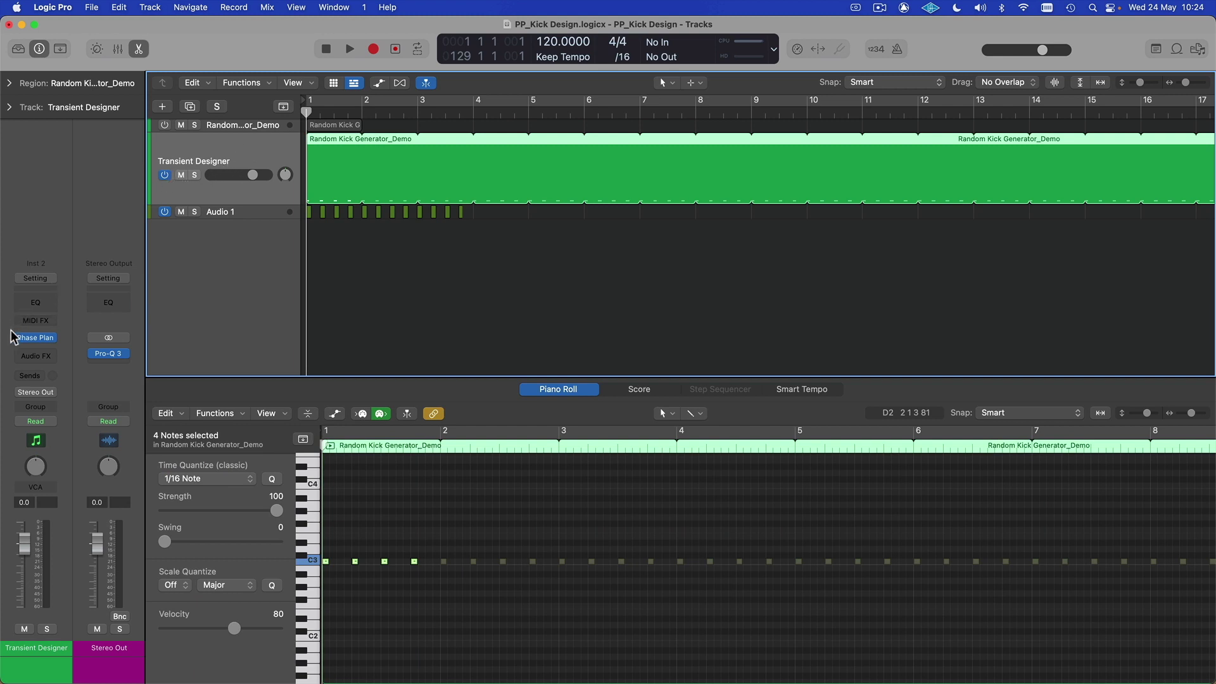
{"action": "left_click", "coordinate": [165, 174]}
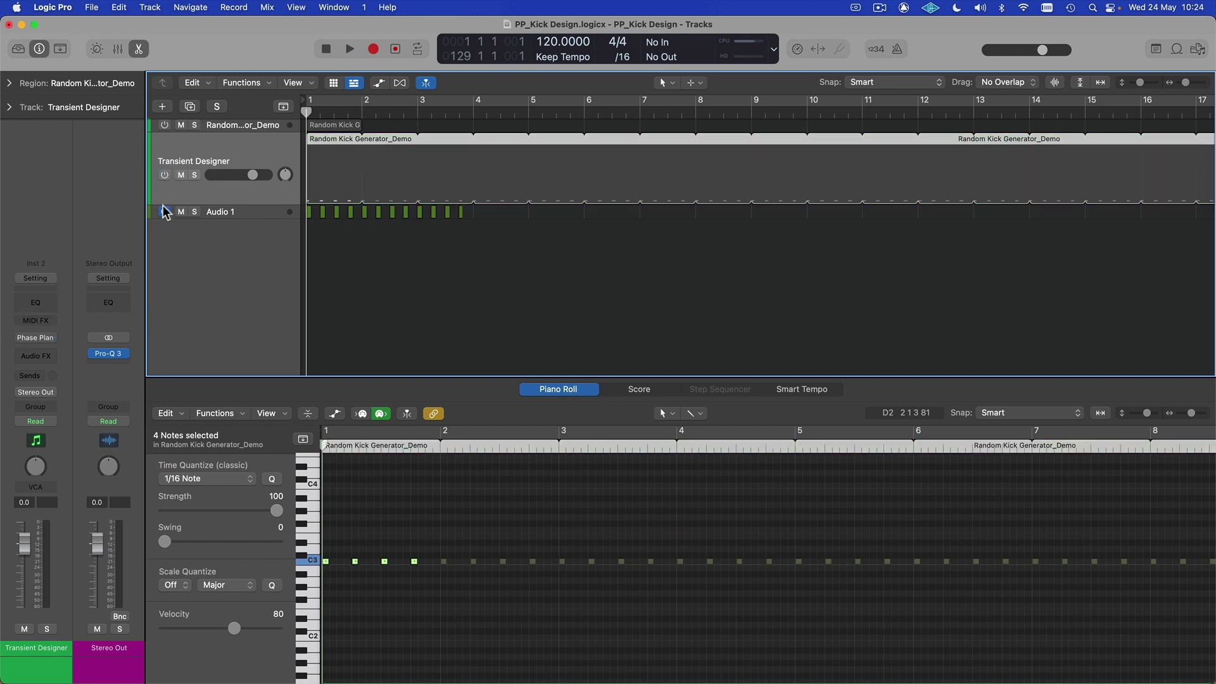
{"action": "left_click", "coordinate": [225, 131]}
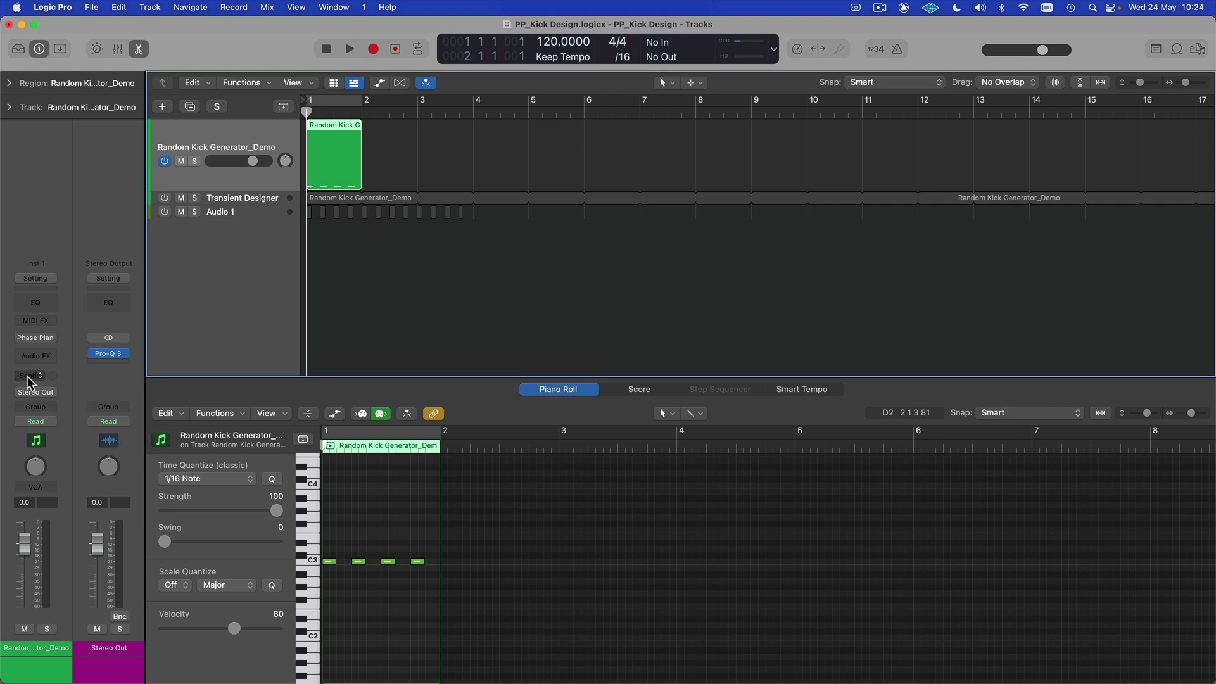
Open Phase Plant on the Random Kick Generator_Demo track and add a Sampler generator below the Analog group.
{"action": "left_click", "coordinate": [37, 338]}
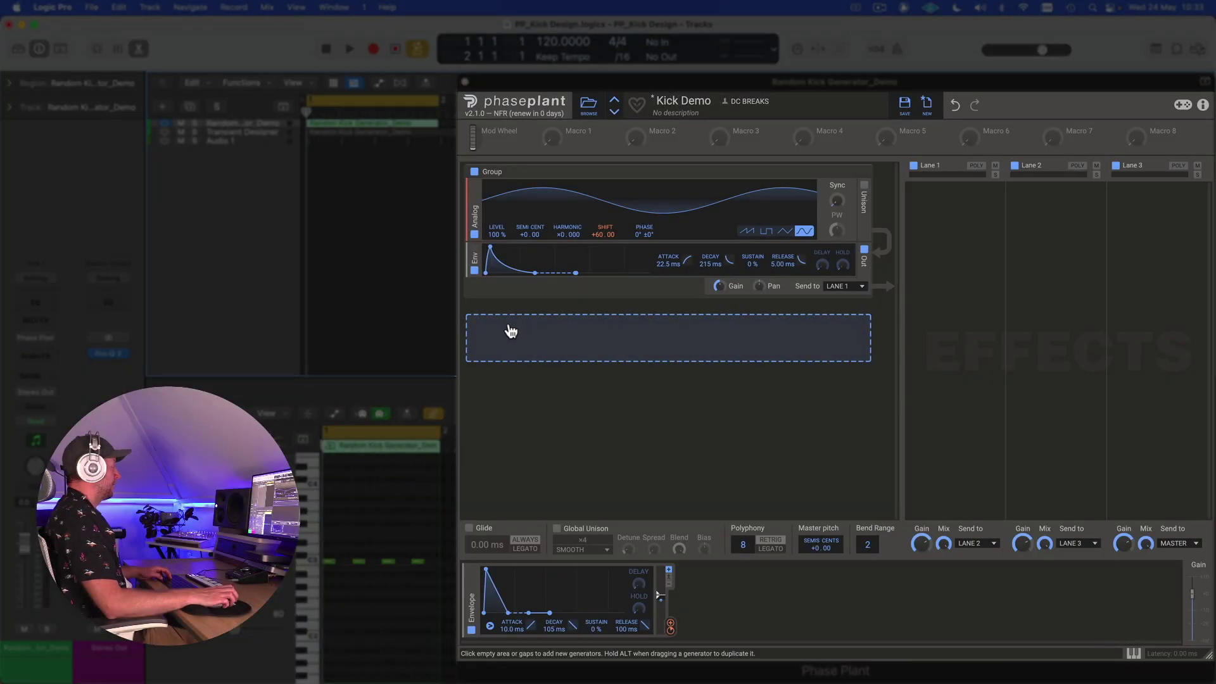
{"action": "left_click", "coordinate": [511, 330]}
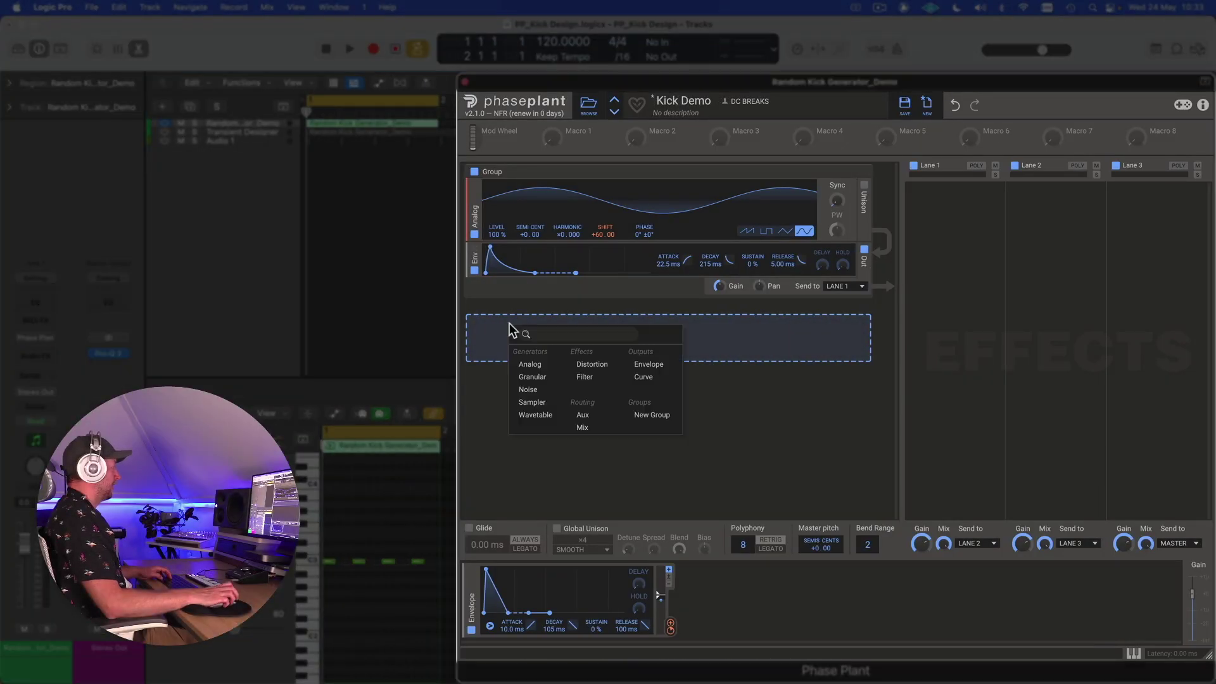
{"action": "left_click", "coordinate": [539, 402]}
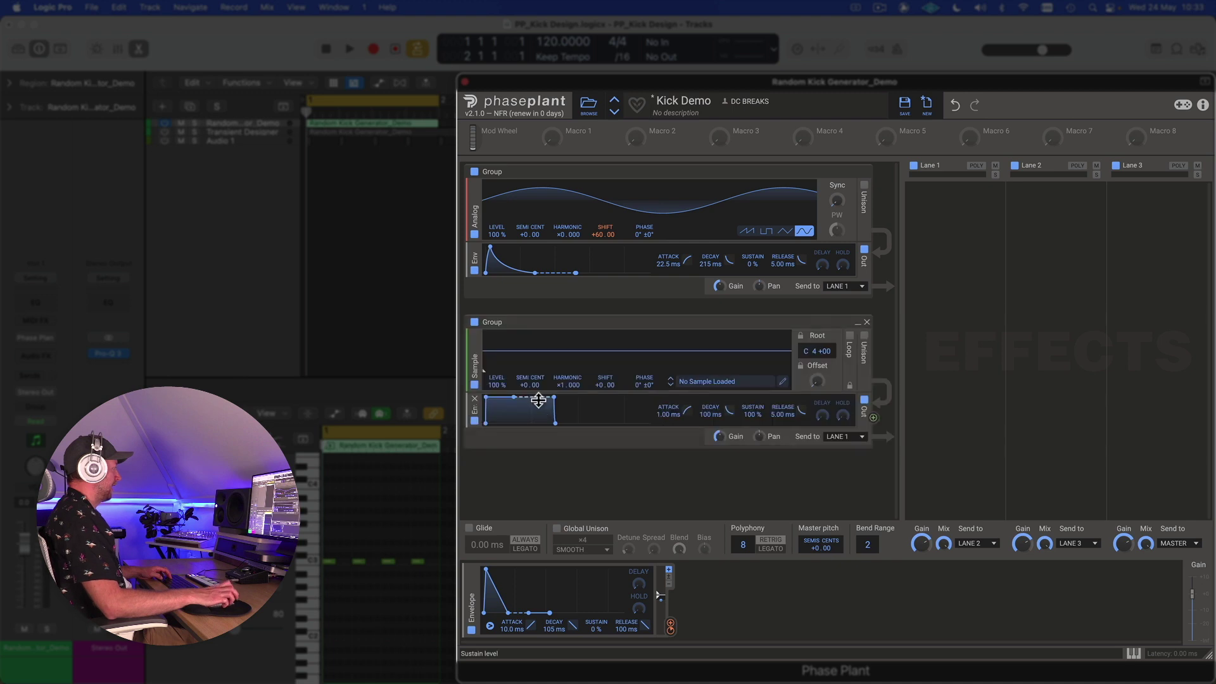
Load PP_Kick_Transient01 from the Transients folder into the Sampler and close the sample browser.
{"action": "left_click", "coordinate": [692, 381]}
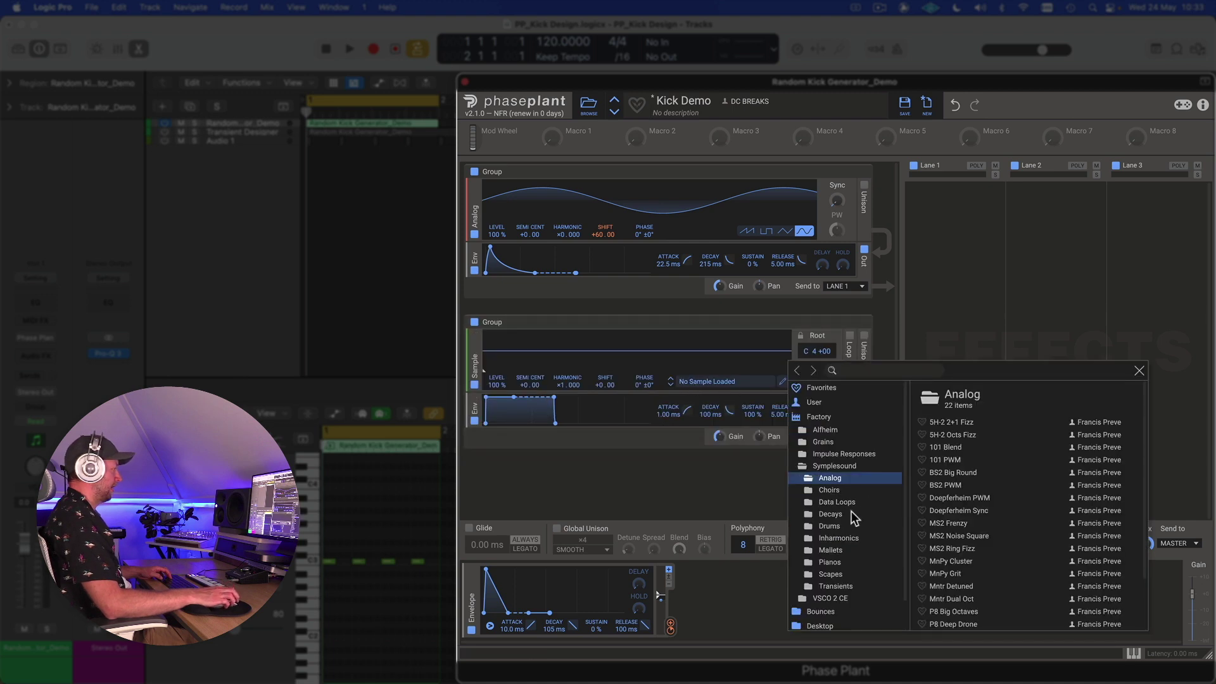
{"action": "scroll", "coordinate": [848, 570], "scroll_direction": "down", "scroll_amount": 2}
{"action": "left_click", "coordinate": [846, 607]}
{"action": "left_click", "coordinate": [981, 422]}
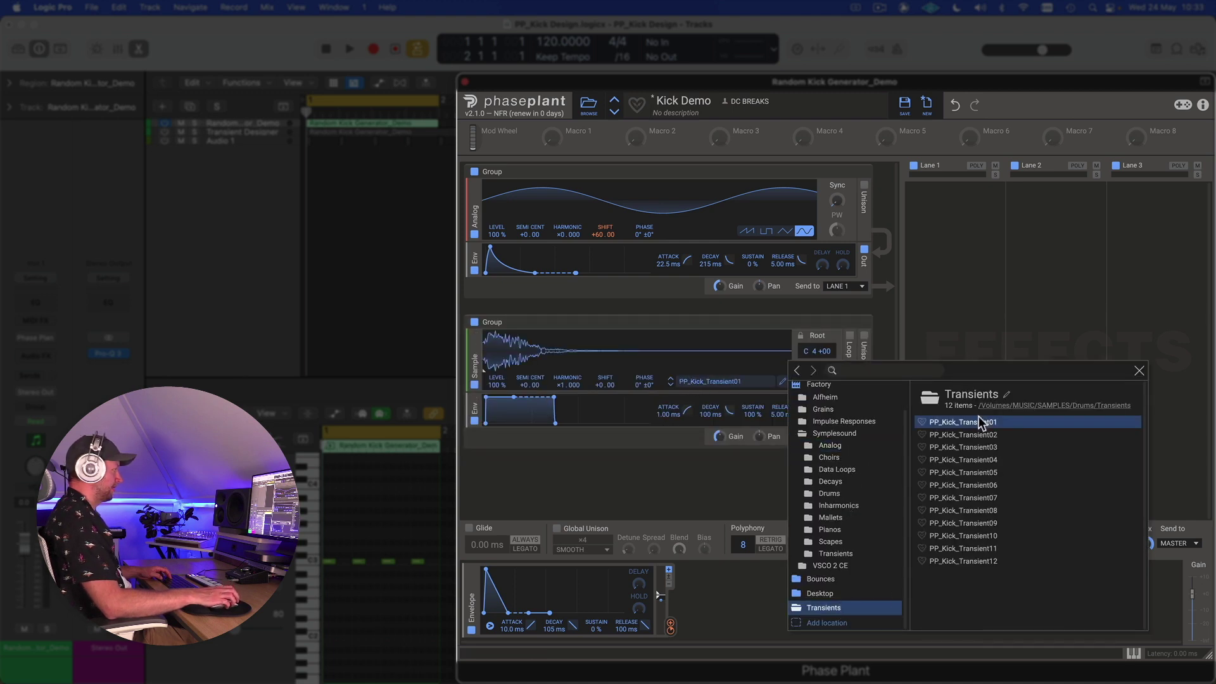
{"action": "left_click", "coordinate": [1138, 372]}
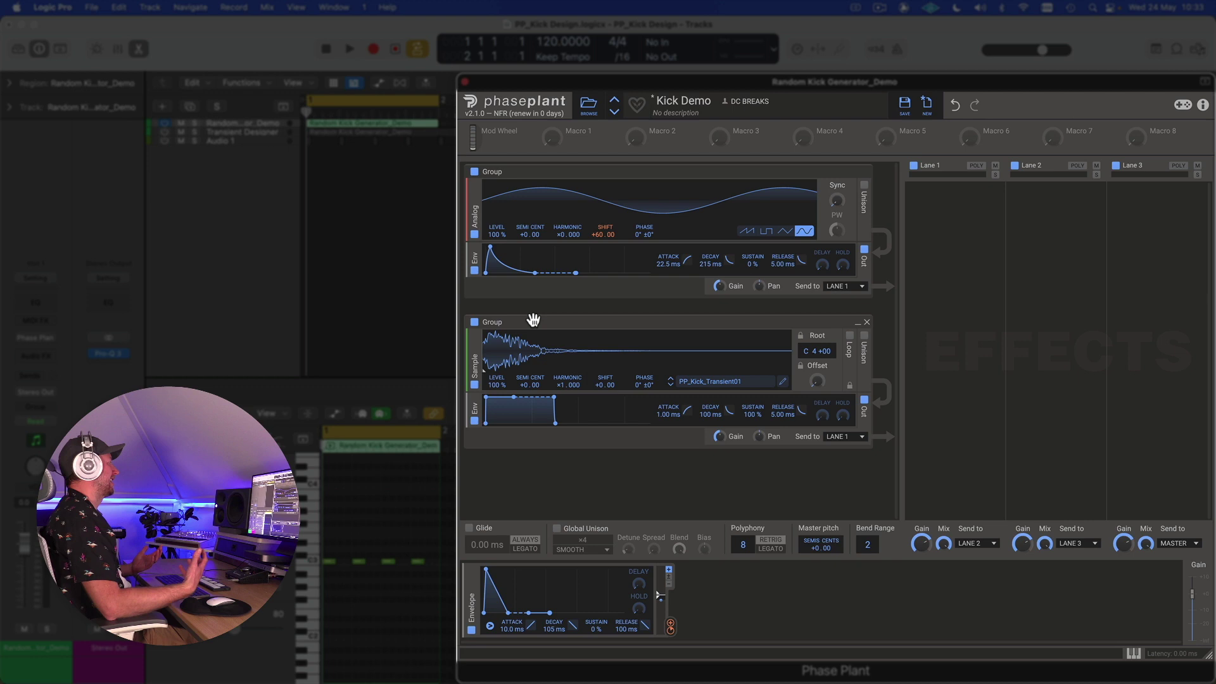
Play the kick with the Sampler group disabled, and again with the group re-enabled, to compare the sound.
{"action": "left_click", "coordinate": [475, 322]}
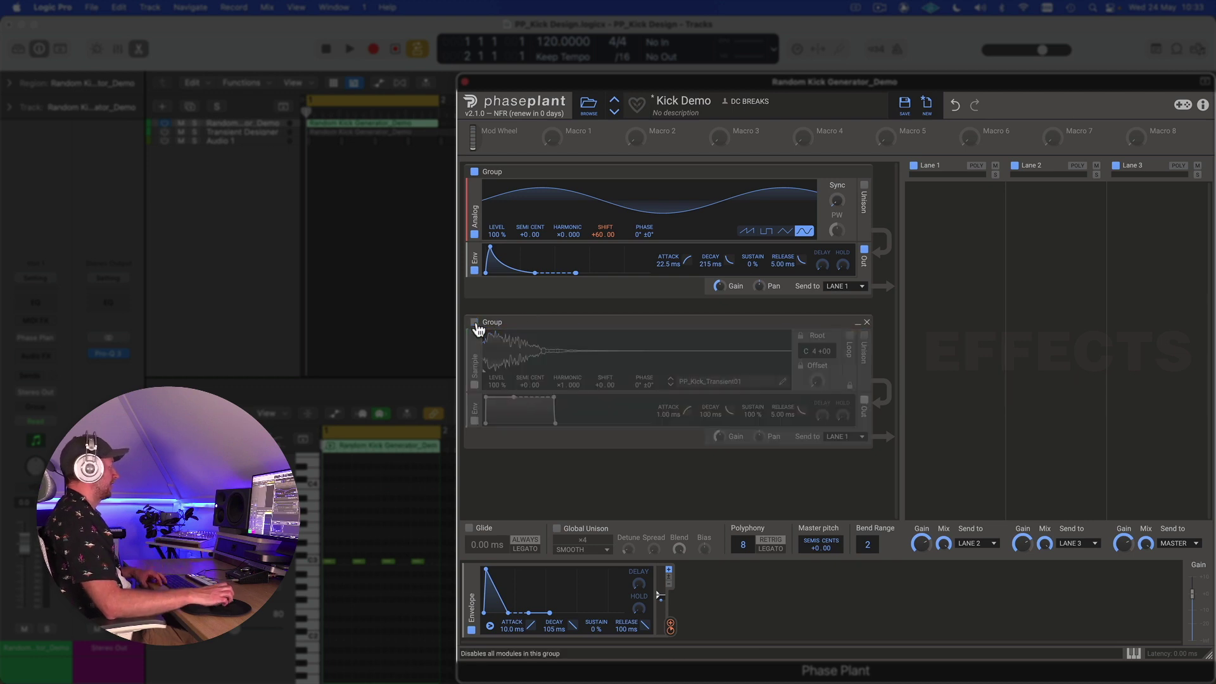
{"action": "key", "text": "space"}
{"action": "key", "text": "space"}
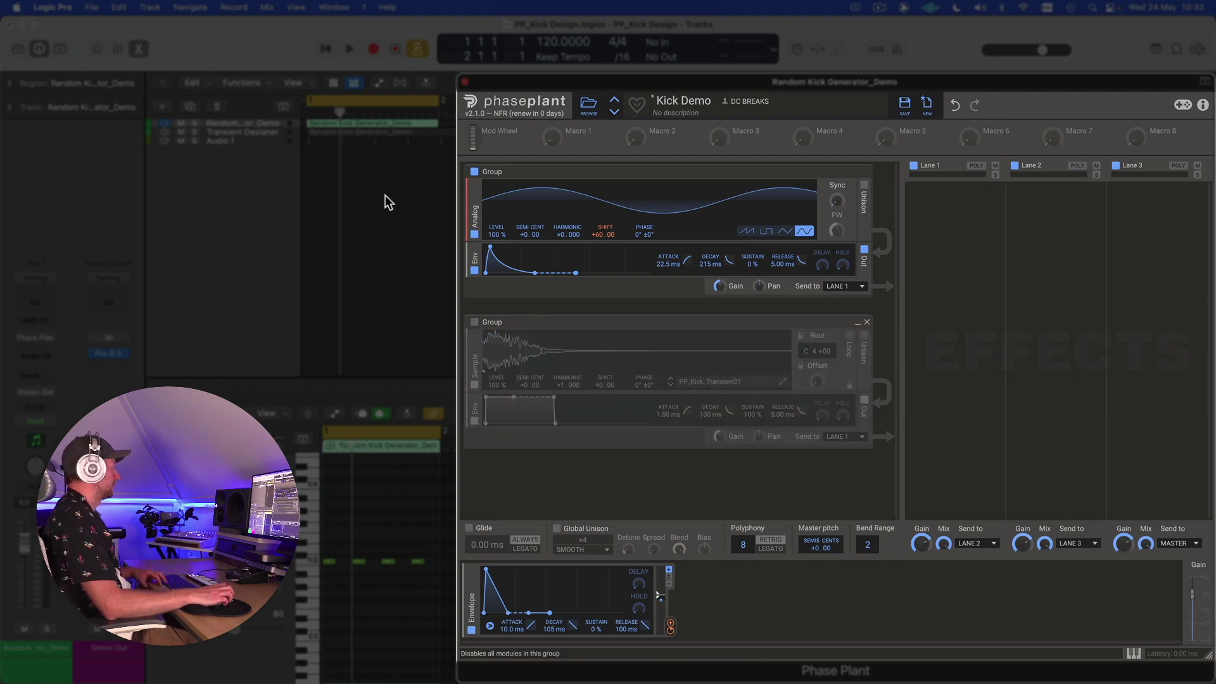
{"action": "scroll", "coordinate": [362, 169], "scroll_direction": "down", "scroll_amount": 1}
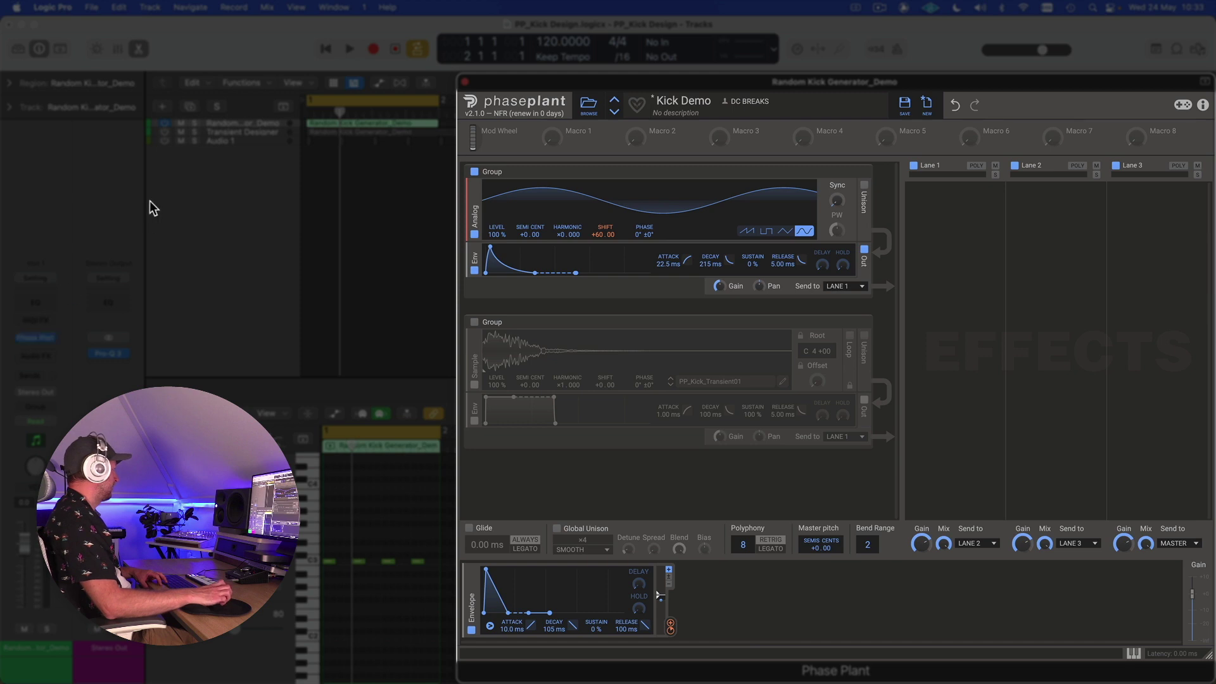
{"action": "key", "text": "space"}
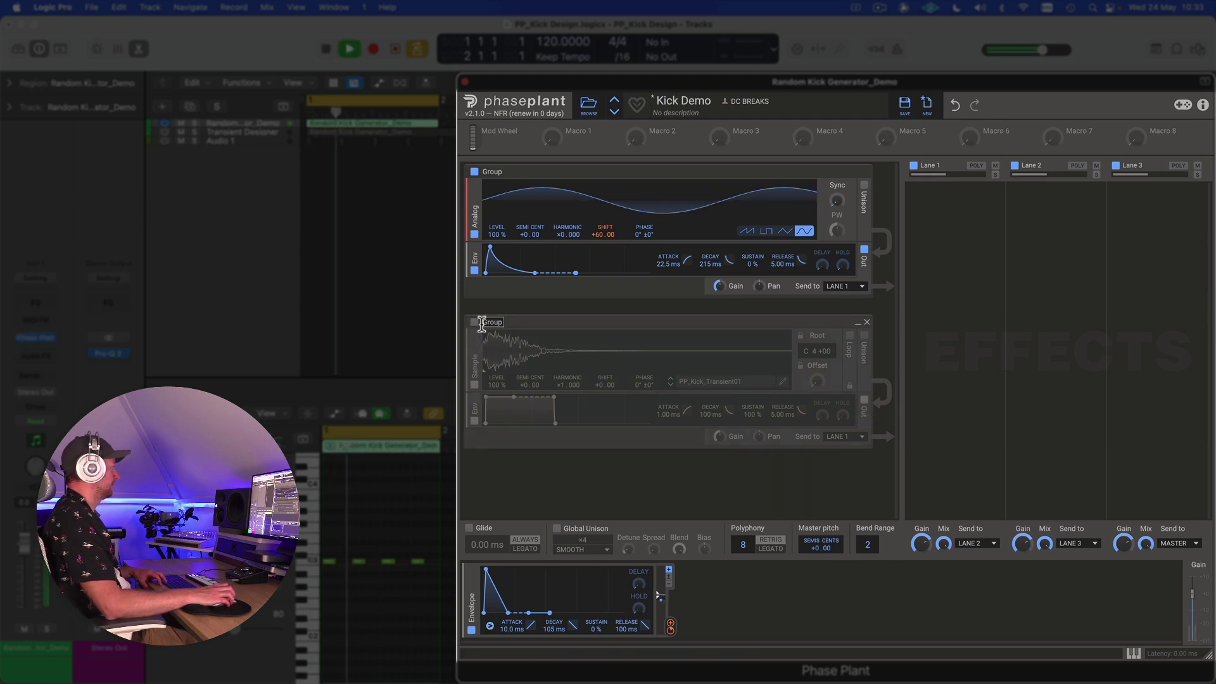
{"action": "key", "text": "space"}
{"action": "left_click", "coordinate": [475, 323]}
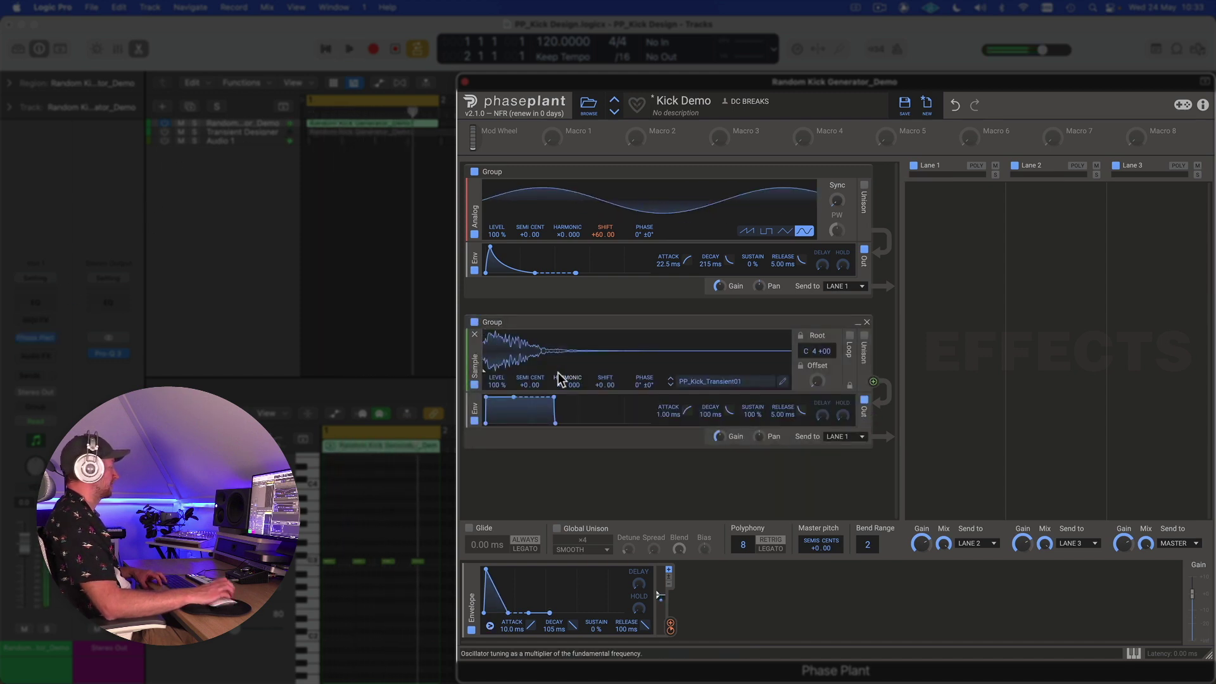
{"action": "key", "text": "space"}
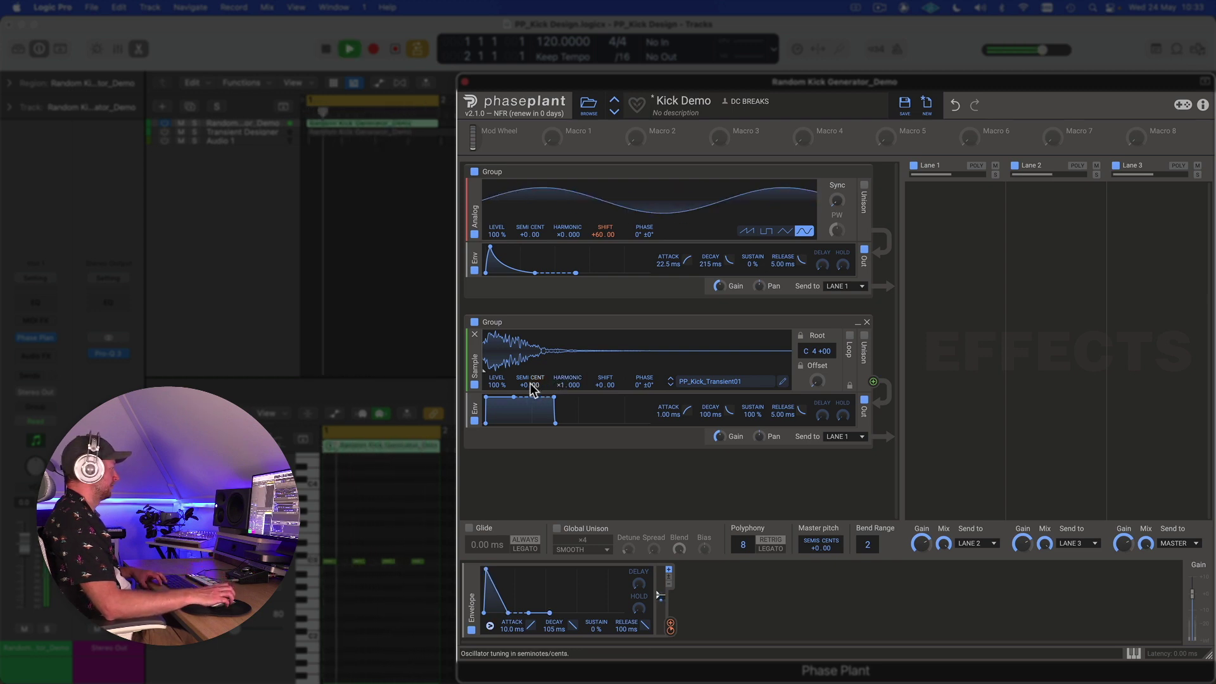
{"action": "key", "text": "space"}
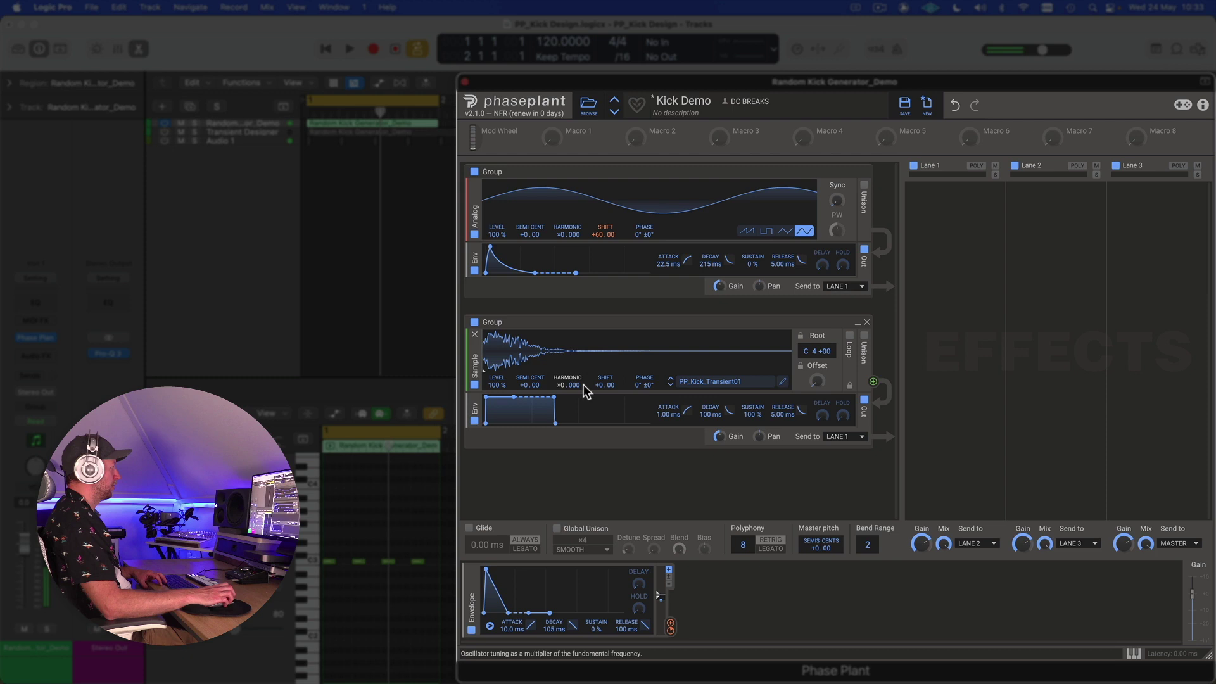
Set the Sampler's harmonic to 0 and its frequency shift to 200, and play the kick.
{"action": "right_click", "coordinate": [600, 385]}
{"action": "type", "text": "200"}
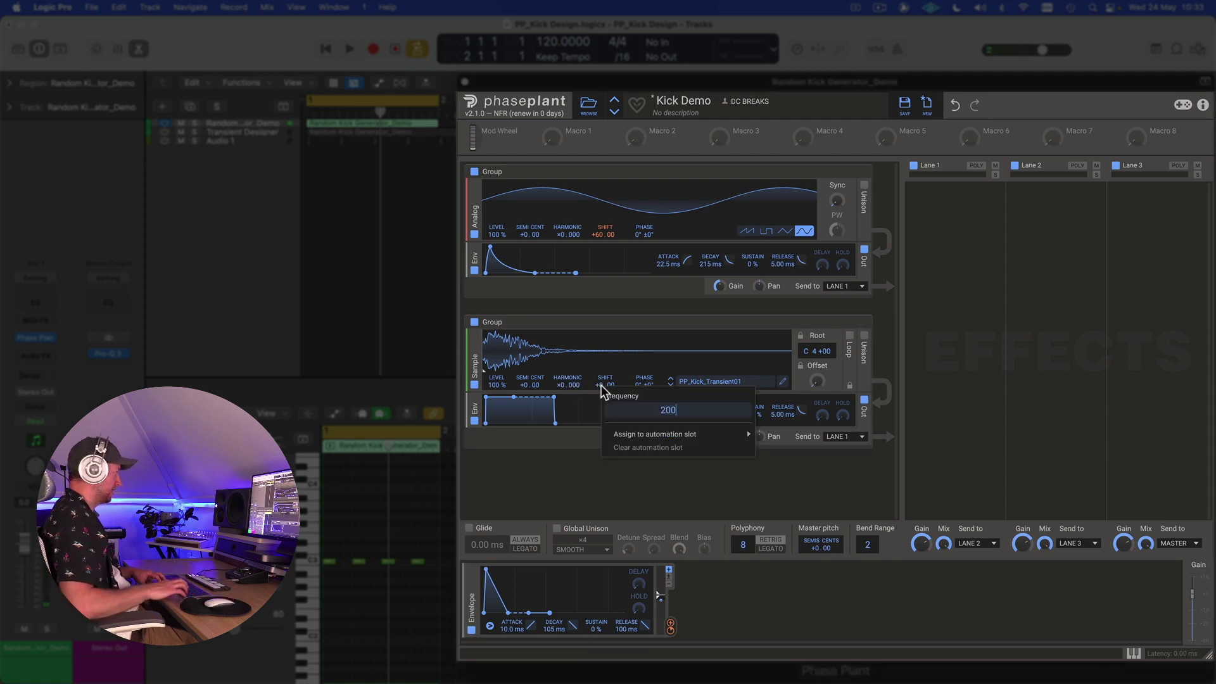
{"action": "key", "text": "Return"}
{"action": "key", "text": "space"}
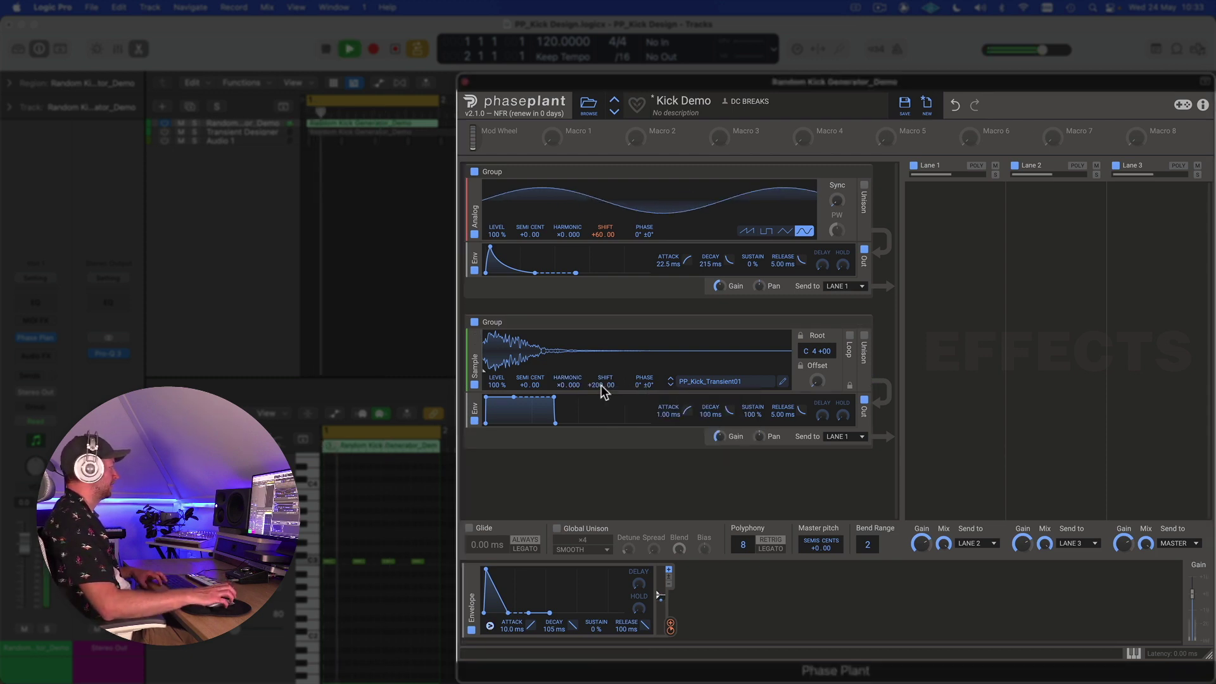
{"action": "key", "text": "space"}
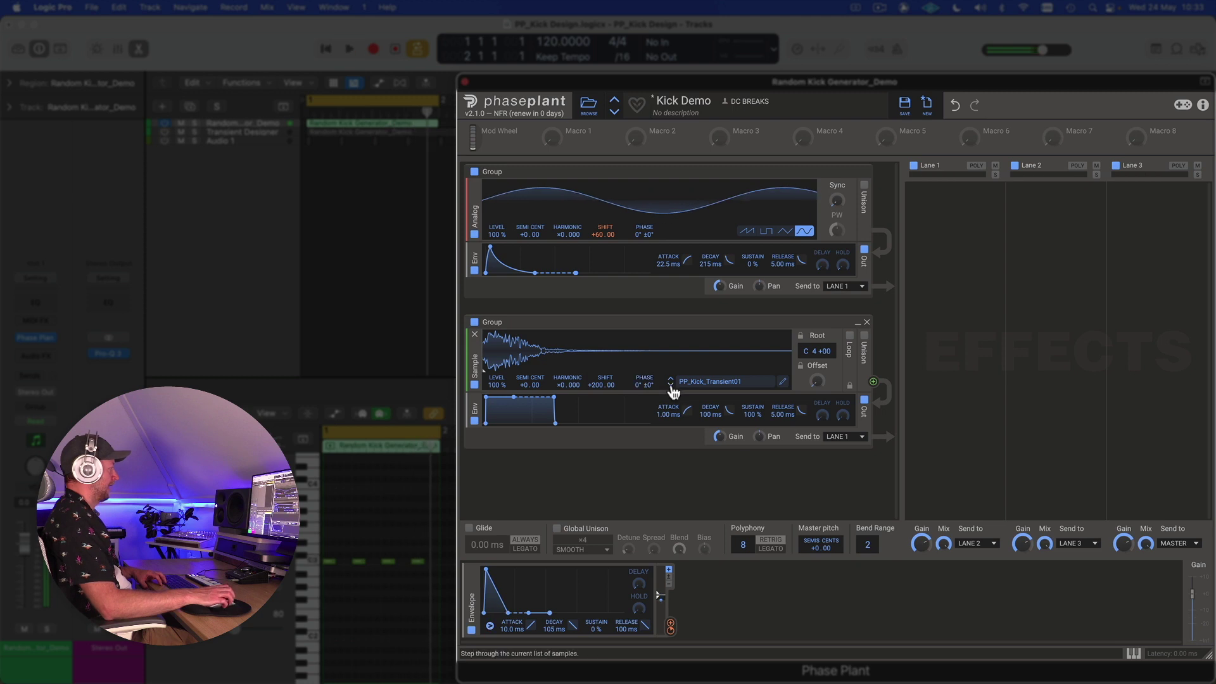
Audition the transient samples in the Sampler one after another during playback, from PP_Kick_Transient02 through PP_Kick_Transient12.
{"action": "left_click", "coordinate": [671, 385]}
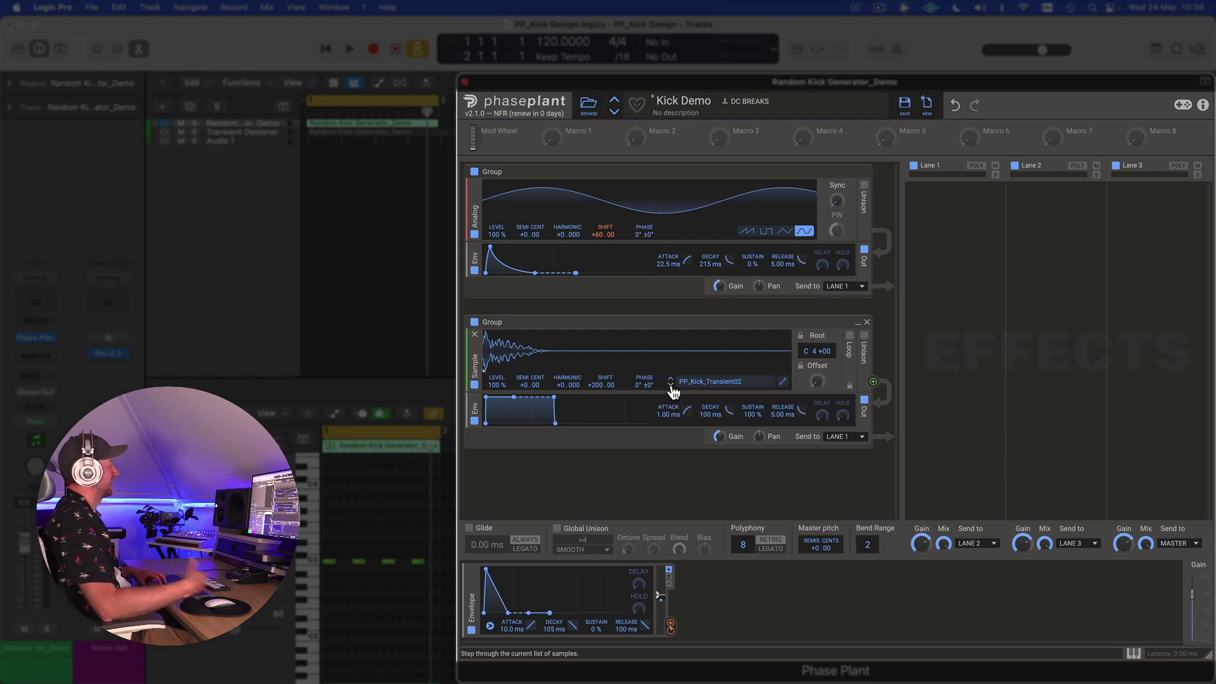
{"action": "key", "text": "space"}
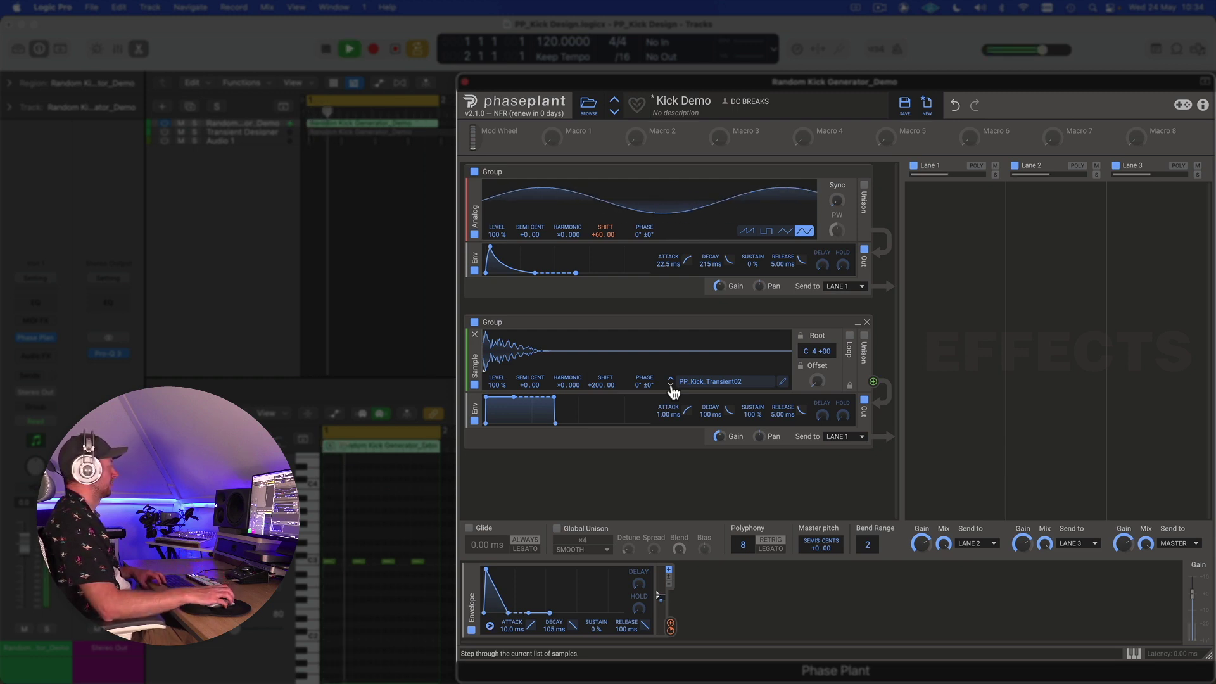
{"action": "left_click", "coordinate": [671, 385]}
{"action": "left_click", "coordinate": [671, 385]}
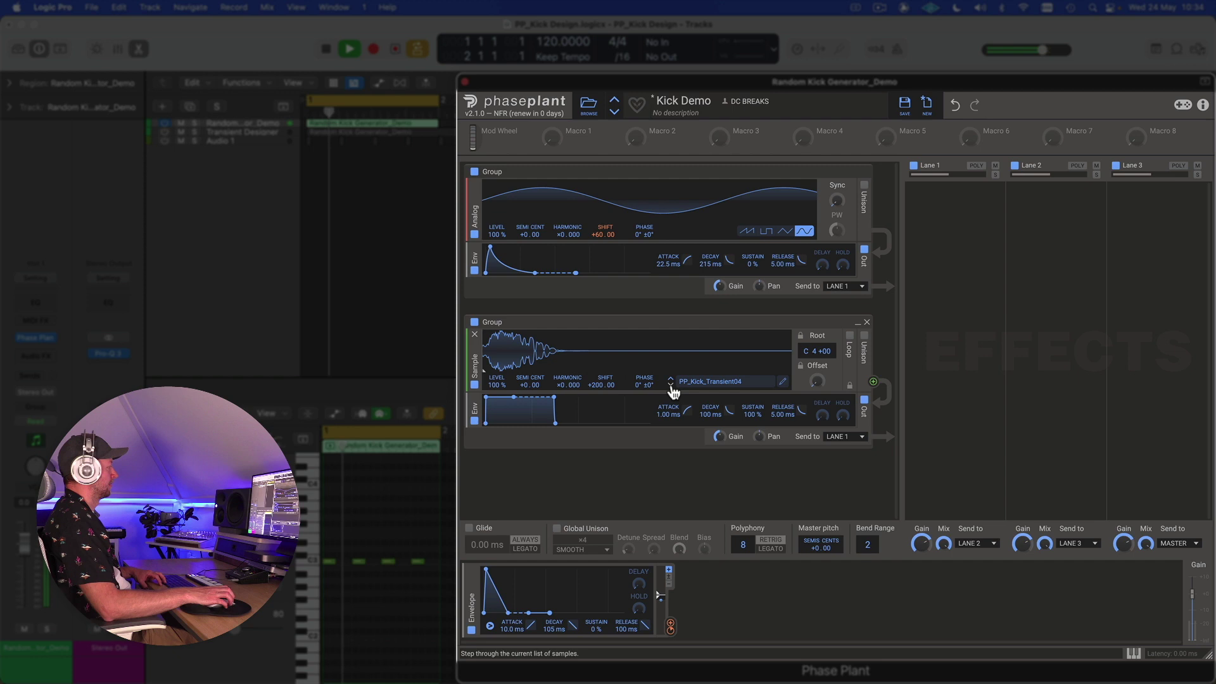
{"action": "left_click", "coordinate": [671, 385]}
{"action": "left_click", "coordinate": [671, 386]}
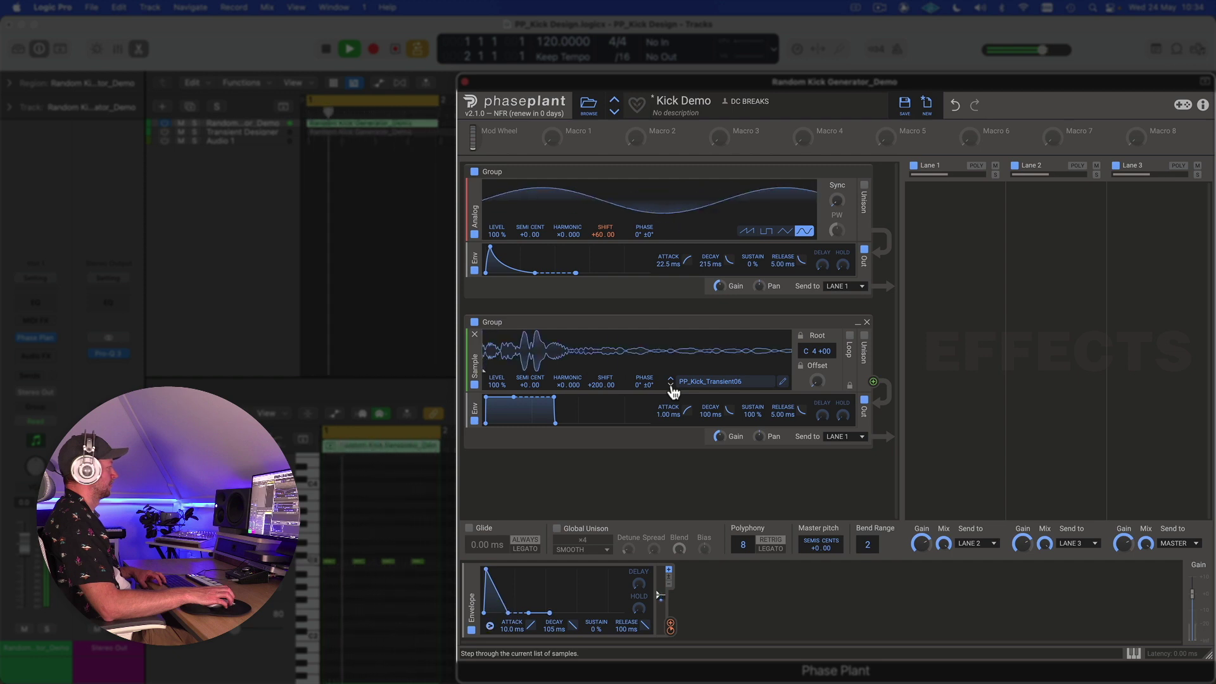
{"action": "left_click", "coordinate": [671, 385]}
{"action": "left_click", "coordinate": [670, 385]}
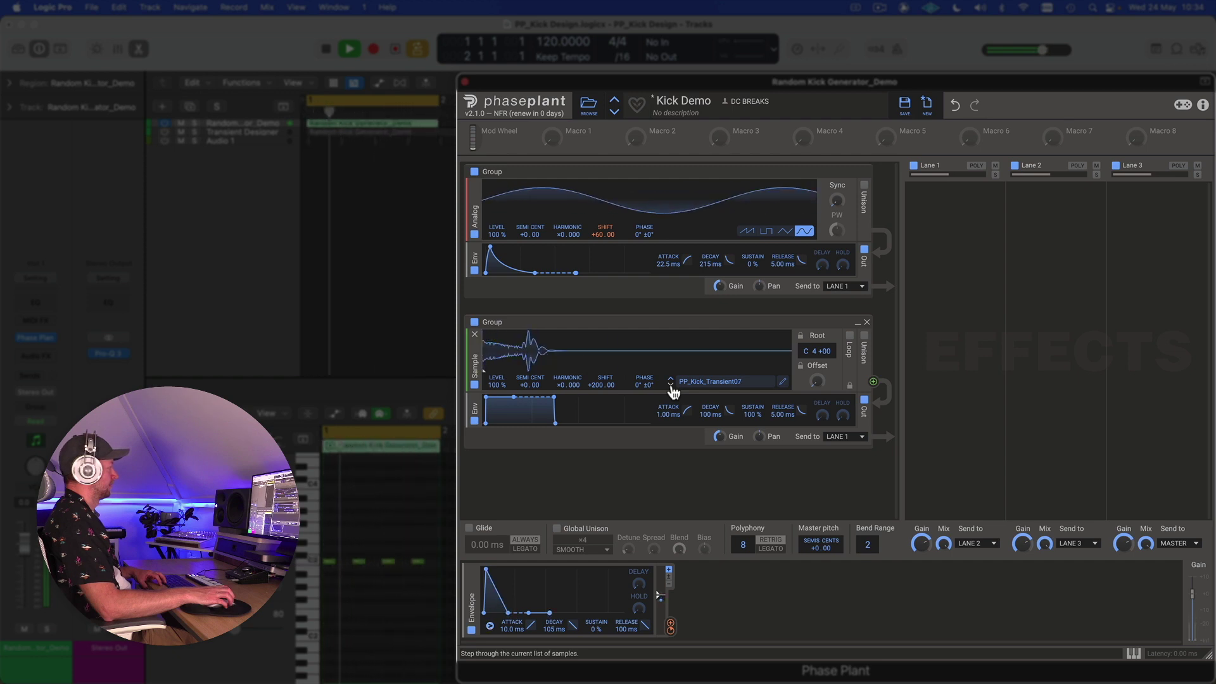
{"action": "left_click", "coordinate": [670, 385]}
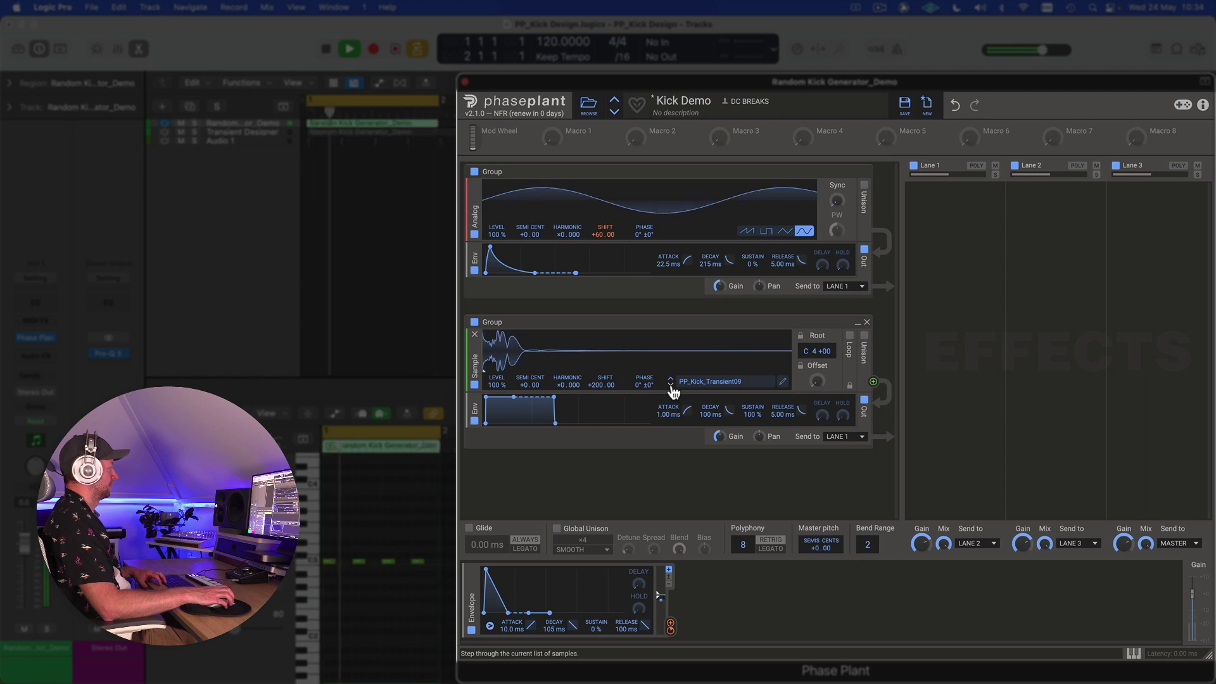
{"action": "left_click", "coordinate": [670, 385]}
{"action": "left_click", "coordinate": [671, 385]}
{"action": "left_click", "coordinate": [671, 385]}
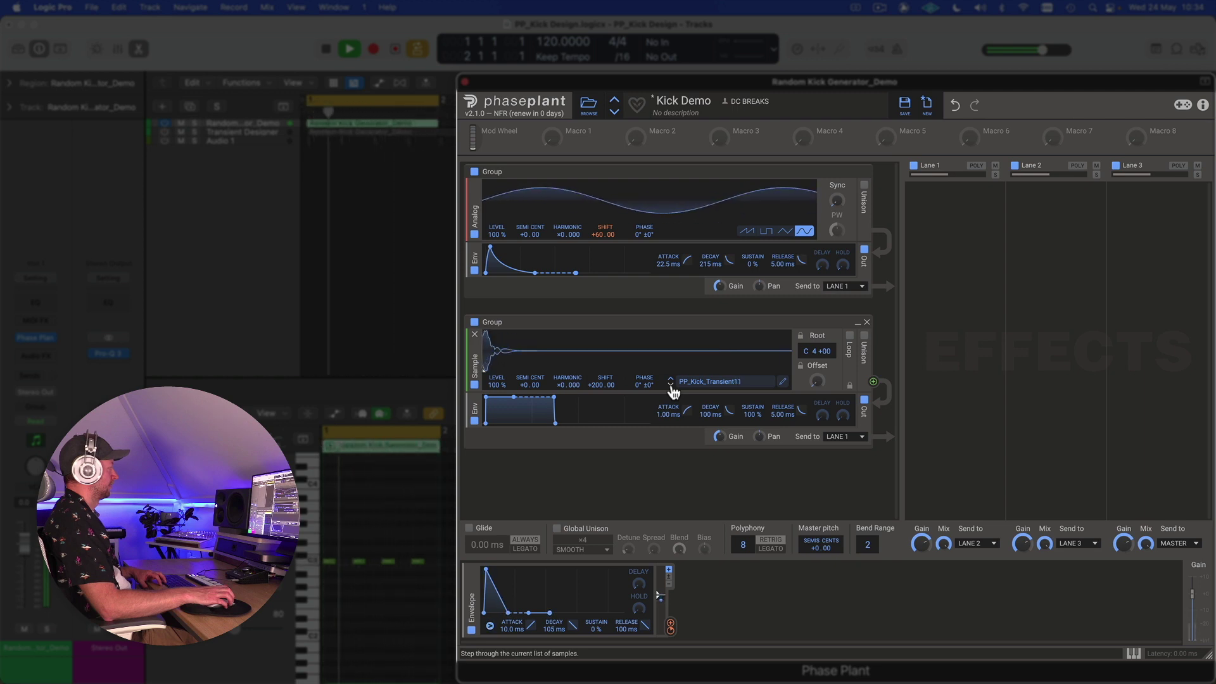
{"action": "key", "text": "space"}
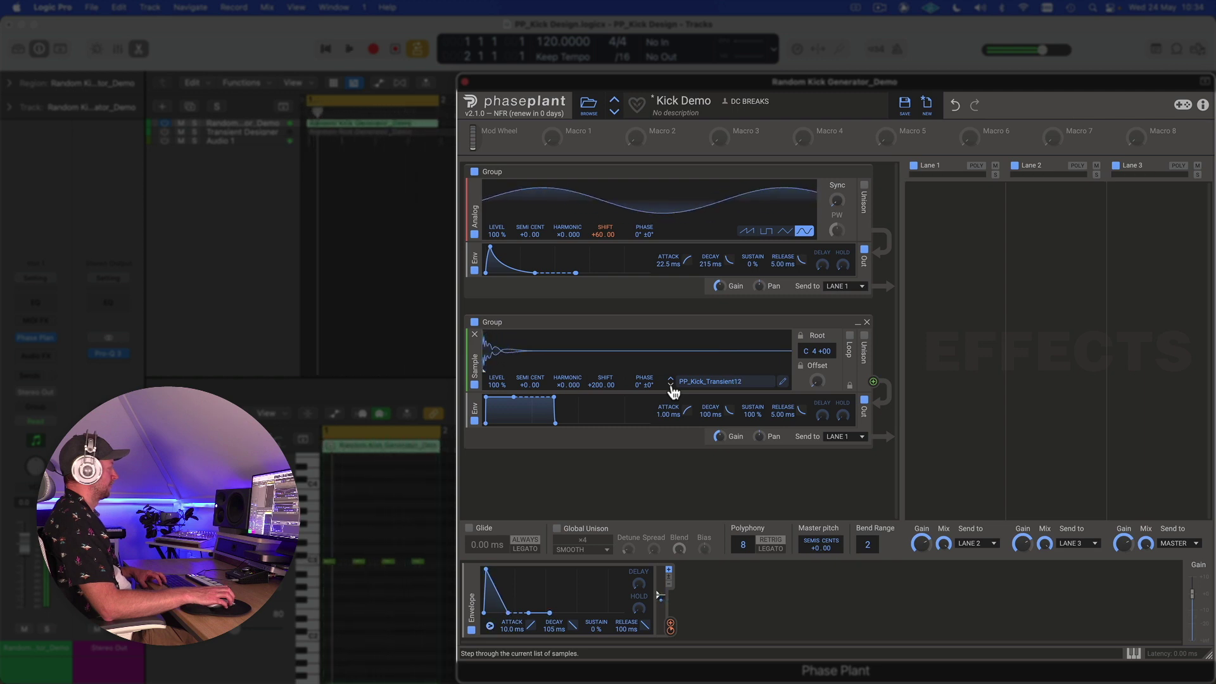
Step the Sampler on to PP_Kick_Transient02 and listen to it layered in the kick.
{"action": "left_click", "coordinate": [671, 385]}
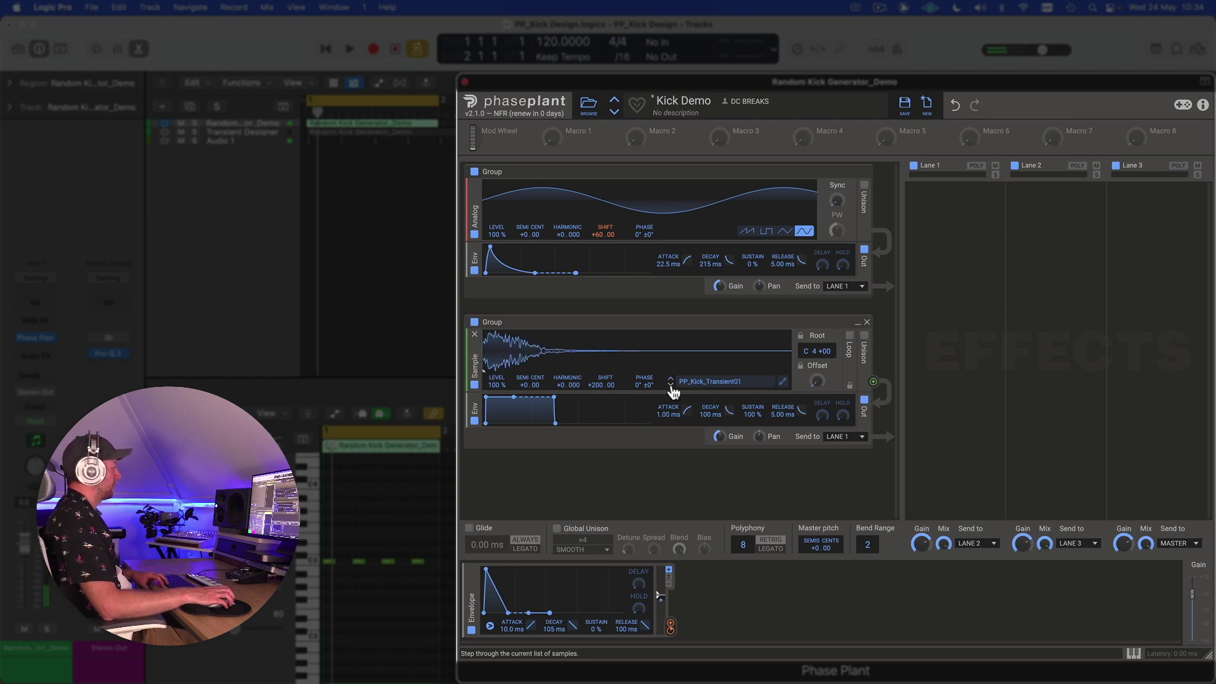
{"action": "key", "text": "space"}
{"action": "left_click", "coordinate": [670, 385]}
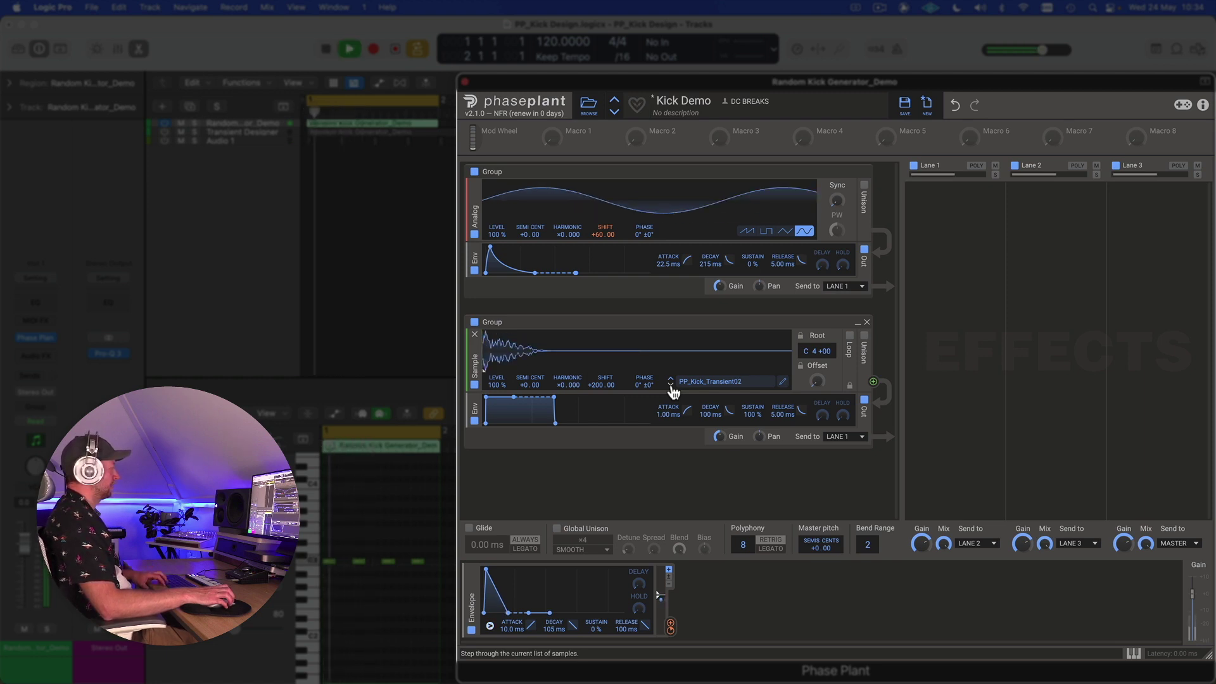
{"action": "key", "text": "space"}
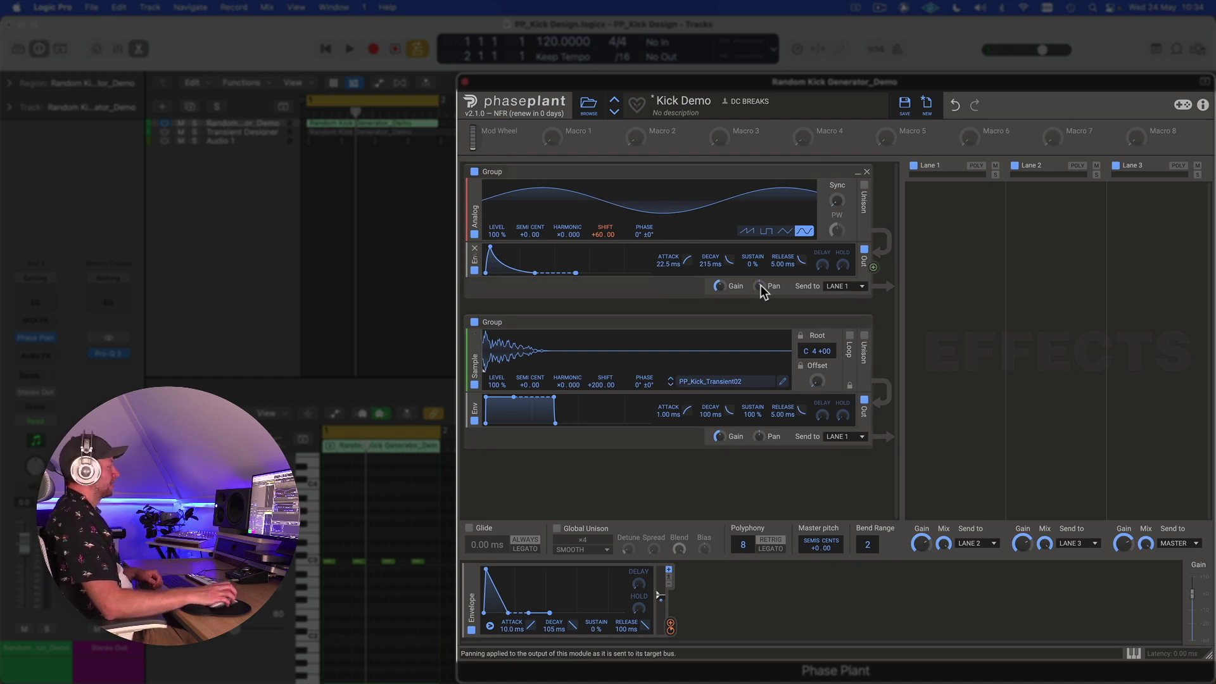
Add a Distortion effect in Saturate mode to Lane 1 and adjust its mix during playback.
{"action": "left_click", "coordinate": [960, 215]}
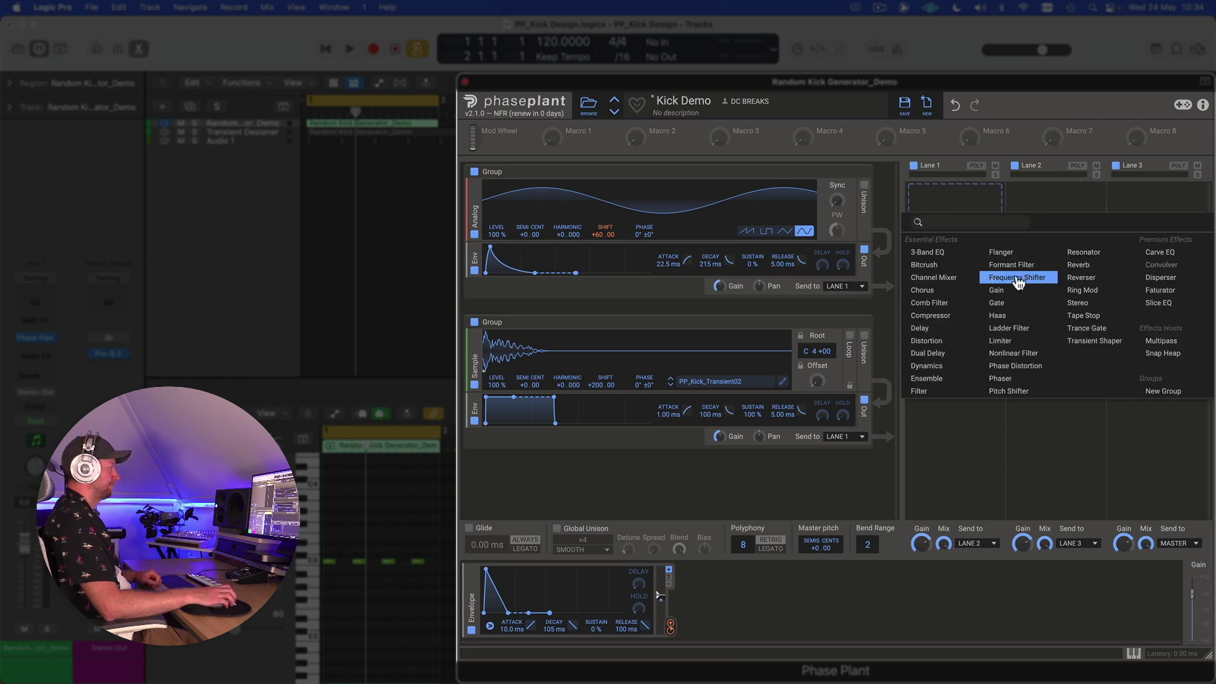
{"action": "left_click", "coordinate": [944, 342]}
{"action": "left_click", "coordinate": [955, 246]}
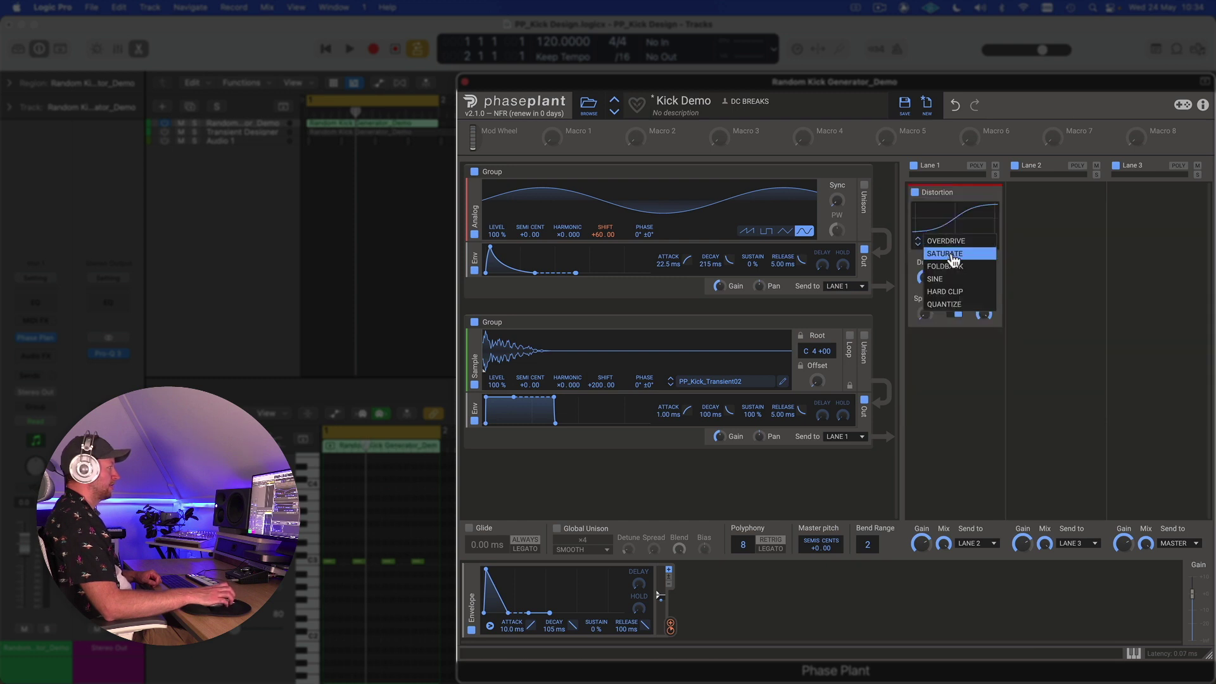
{"action": "left_click", "coordinate": [955, 251]}
{"action": "key", "text": "space"}
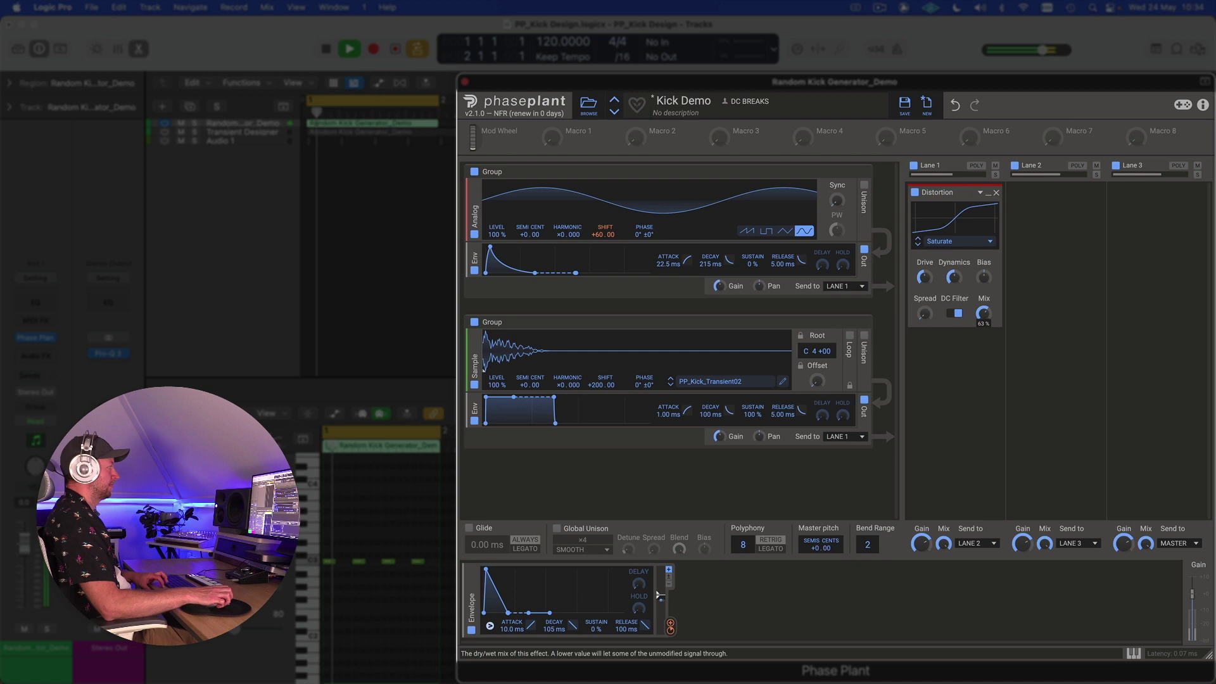
{"action": "left_click_drag", "start_coordinate": [983, 313], "coordinate": [983, 273]}
{"action": "key", "text": "space"}
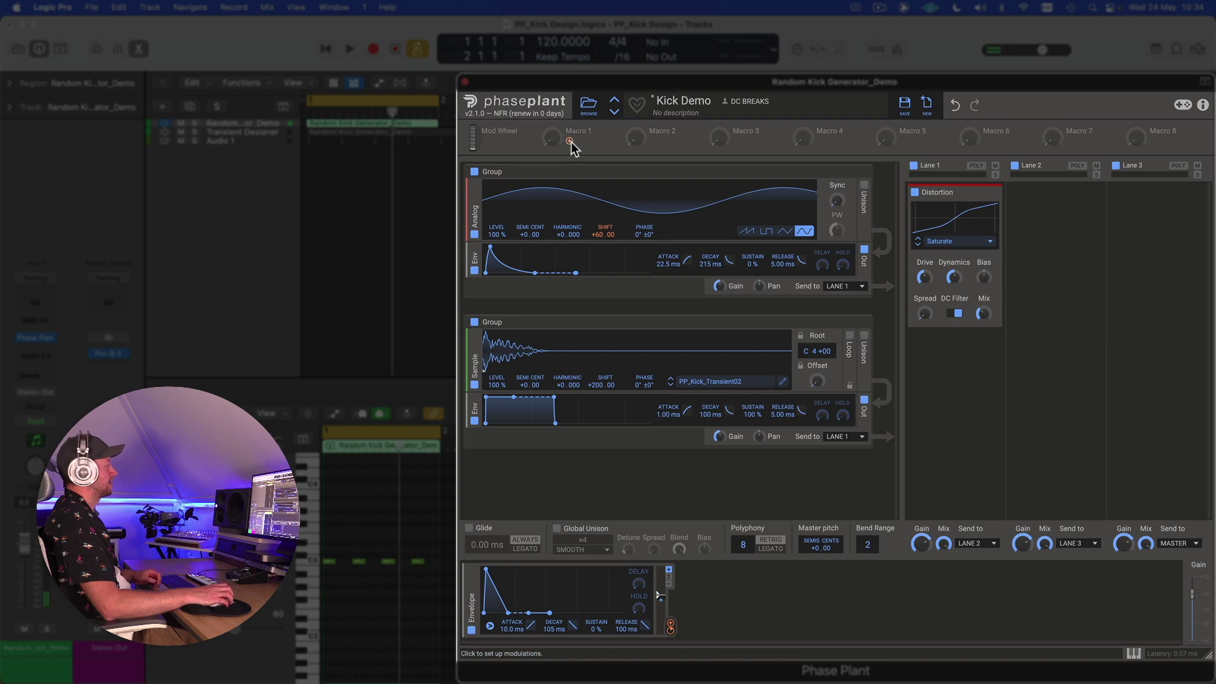
With the Distortion mix fully down, assign Macro 1 to it and raise Macro 1 to about 37% during playback.
{"action": "mouse_move", "coordinate": [571, 141]}
{"action": "left_click_drag", "start_coordinate": [572, 142], "coordinate": [984, 322]}
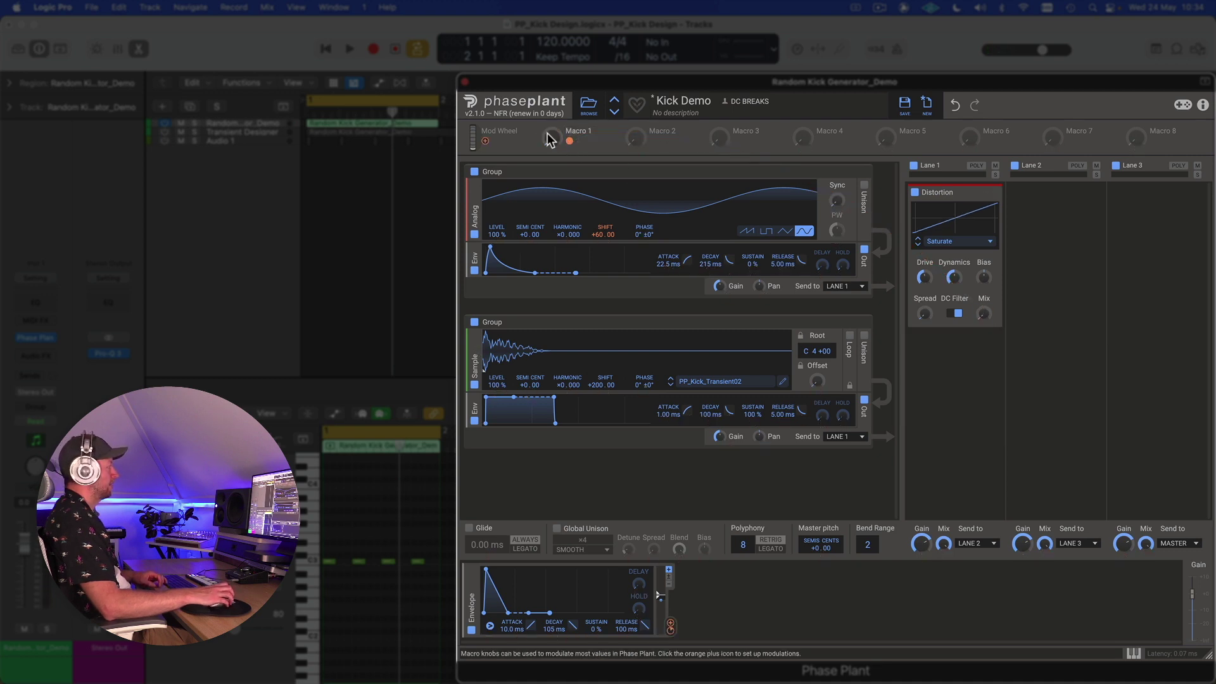
{"action": "key", "text": "space"}
{"action": "left_click_drag", "start_coordinate": [550, 137], "coordinate": [550, 89]}
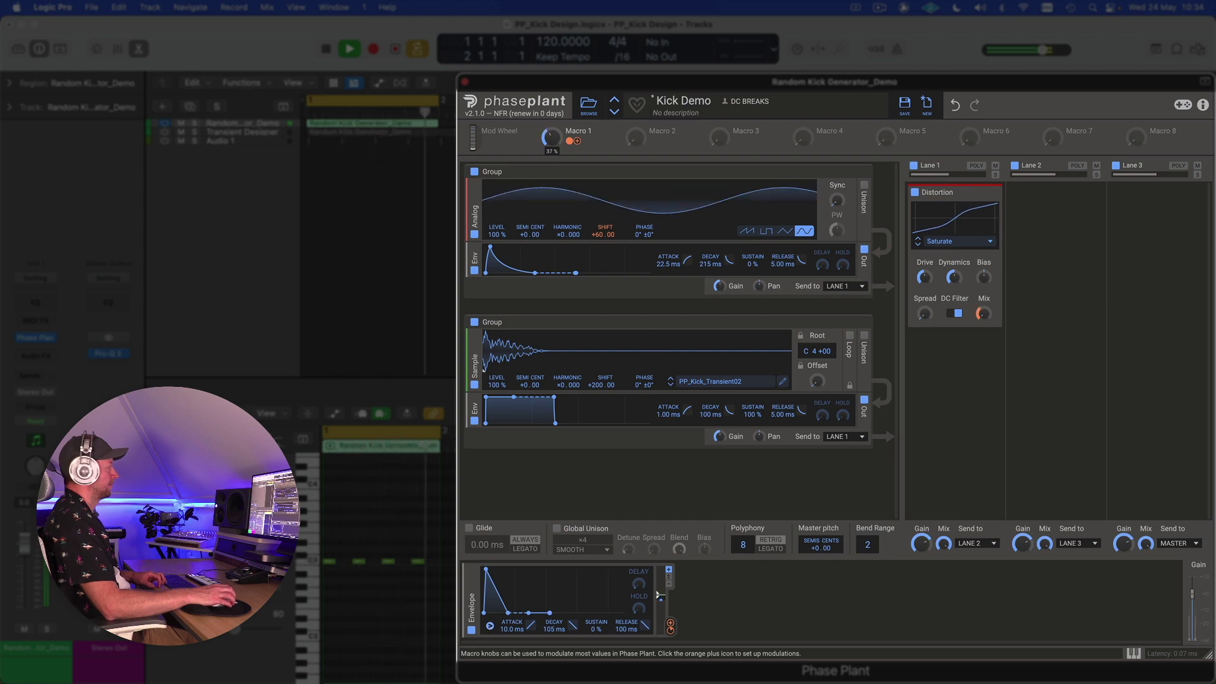
{"action": "key", "text": "space"}
Add a Transient Shaper to Lane 3 and assign Macro 2 to its Attack with a positive amount.
{"action": "left_click", "coordinate": [1158, 216]}
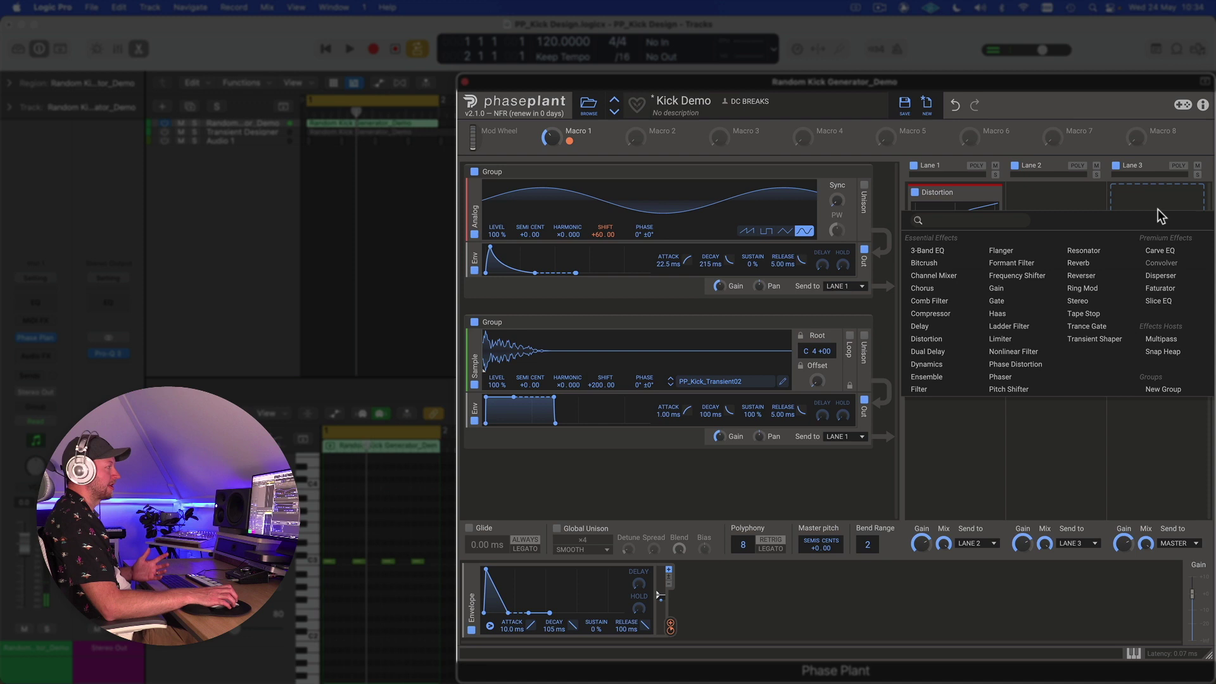
{"action": "left_click", "coordinate": [1105, 340]}
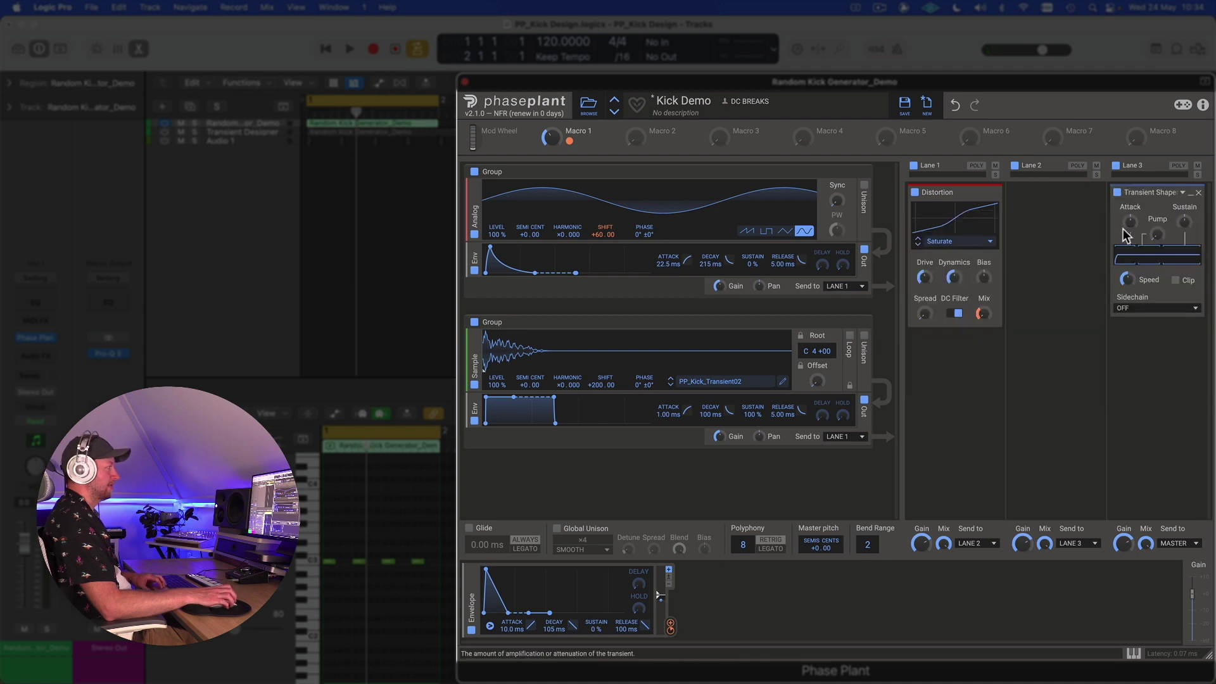
{"action": "left_click_drag", "start_coordinate": [651, 141], "coordinate": [1133, 239]}
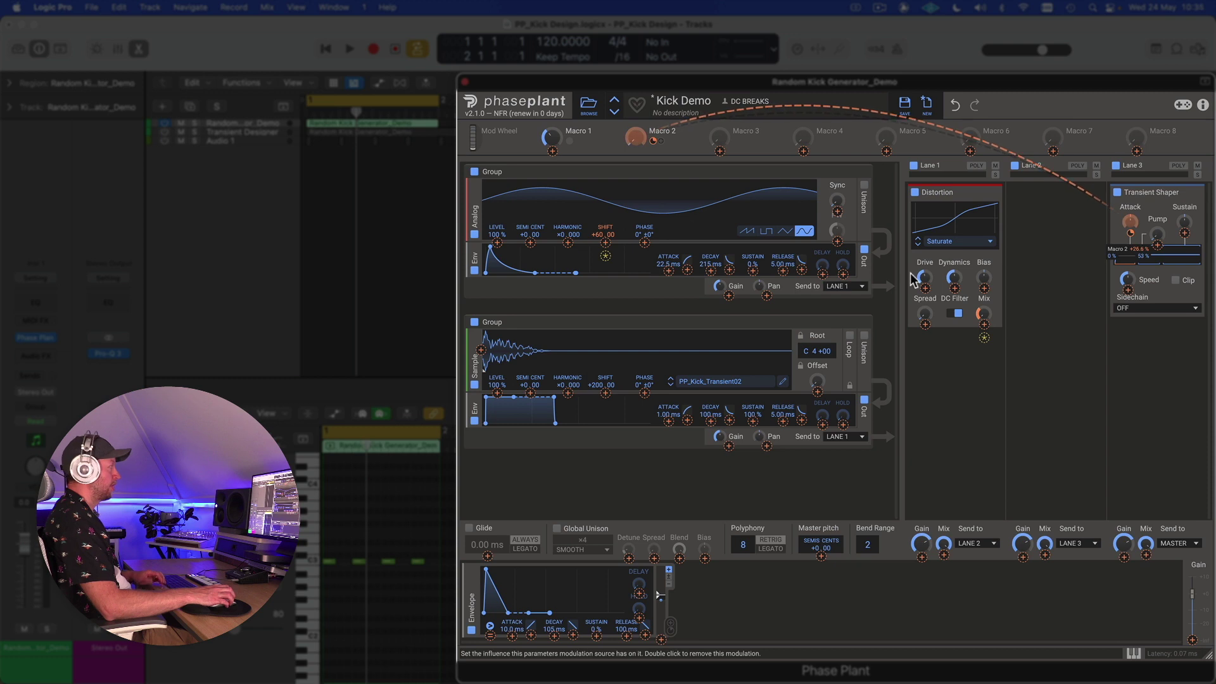
Raise Macro 2 to about 70% while listening to the kick.
{"action": "left_click", "coordinate": [594, 435]}
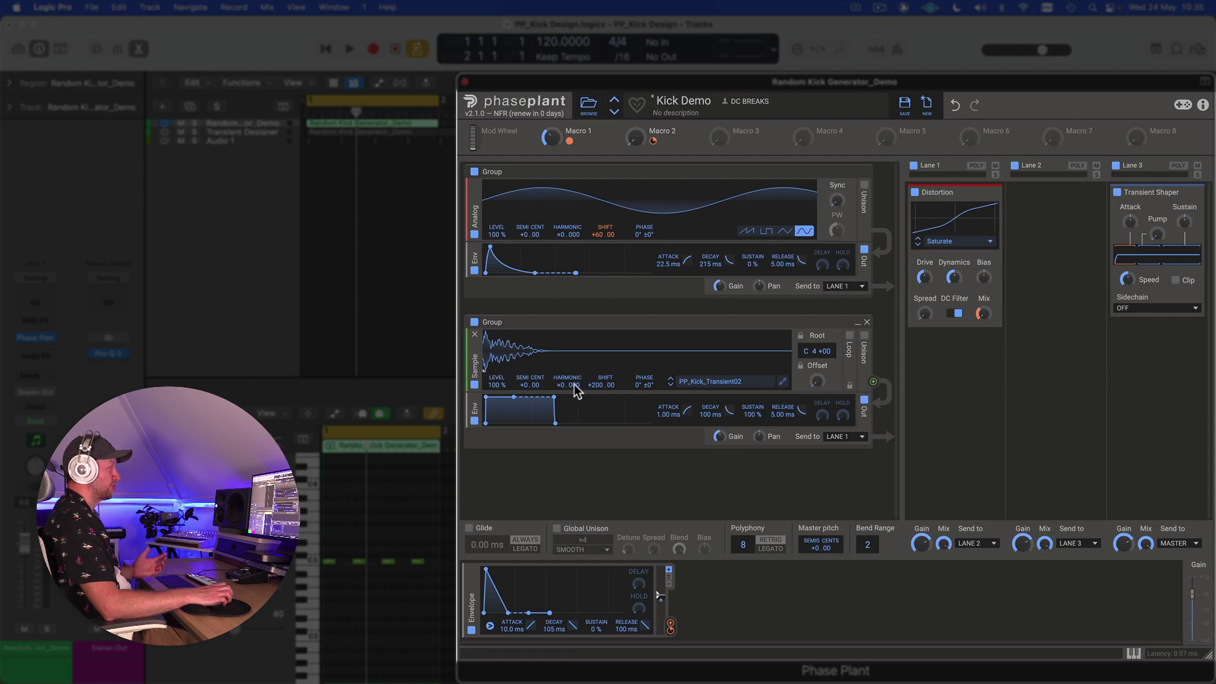
{"action": "key", "text": "space"}
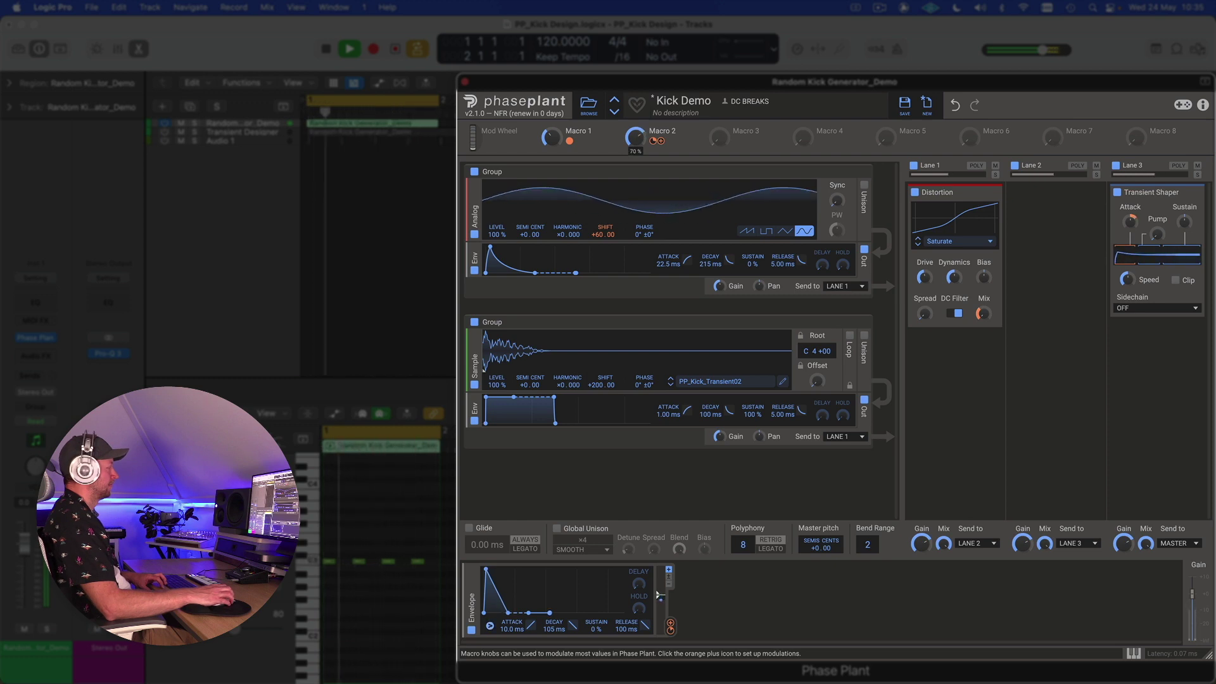
{"action": "key", "text": "space"}
Add a Limiter and a Reverb to Lane 3, placing the Reverb between the Transient Shaper and the Limiter.
{"action": "left_click", "coordinate": [1151, 367]}
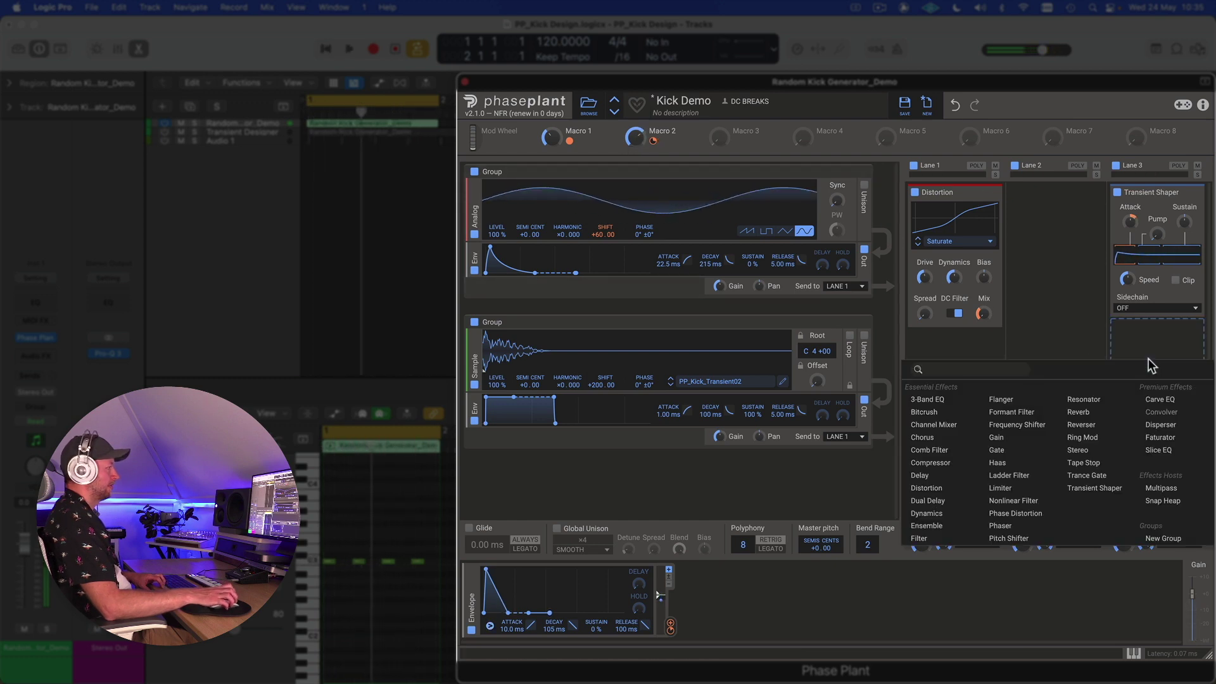
{"action": "left_click", "coordinate": [1012, 487]}
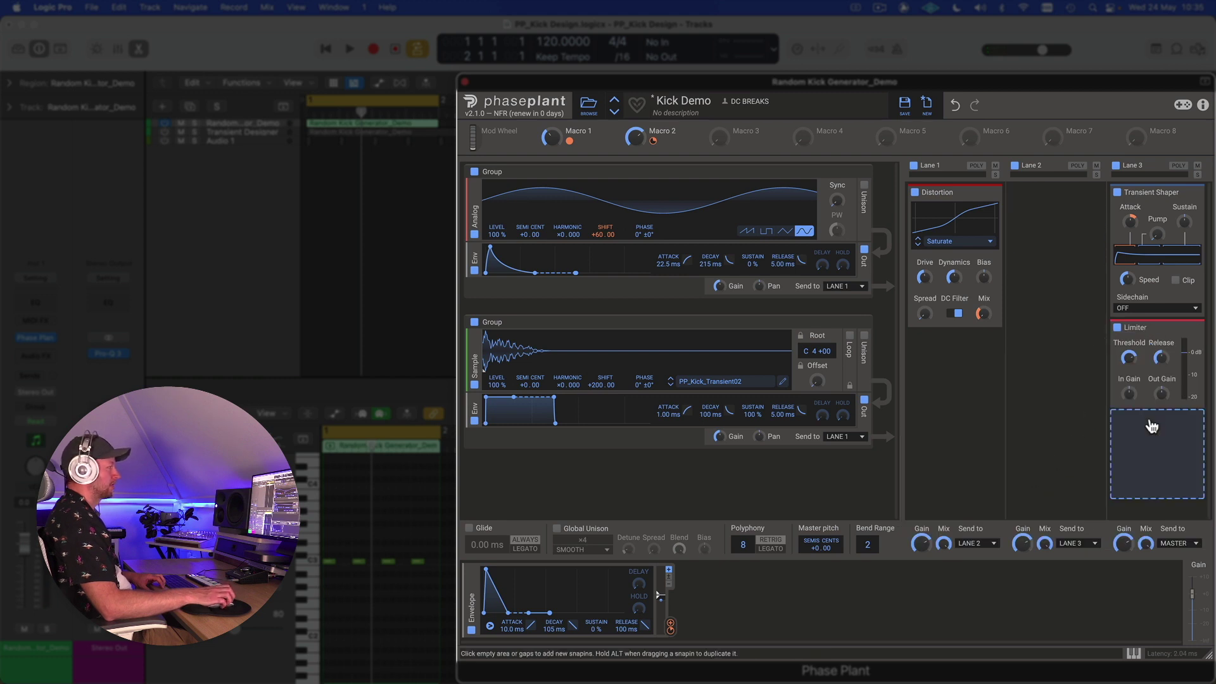
{"action": "left_click", "coordinate": [1150, 421]}
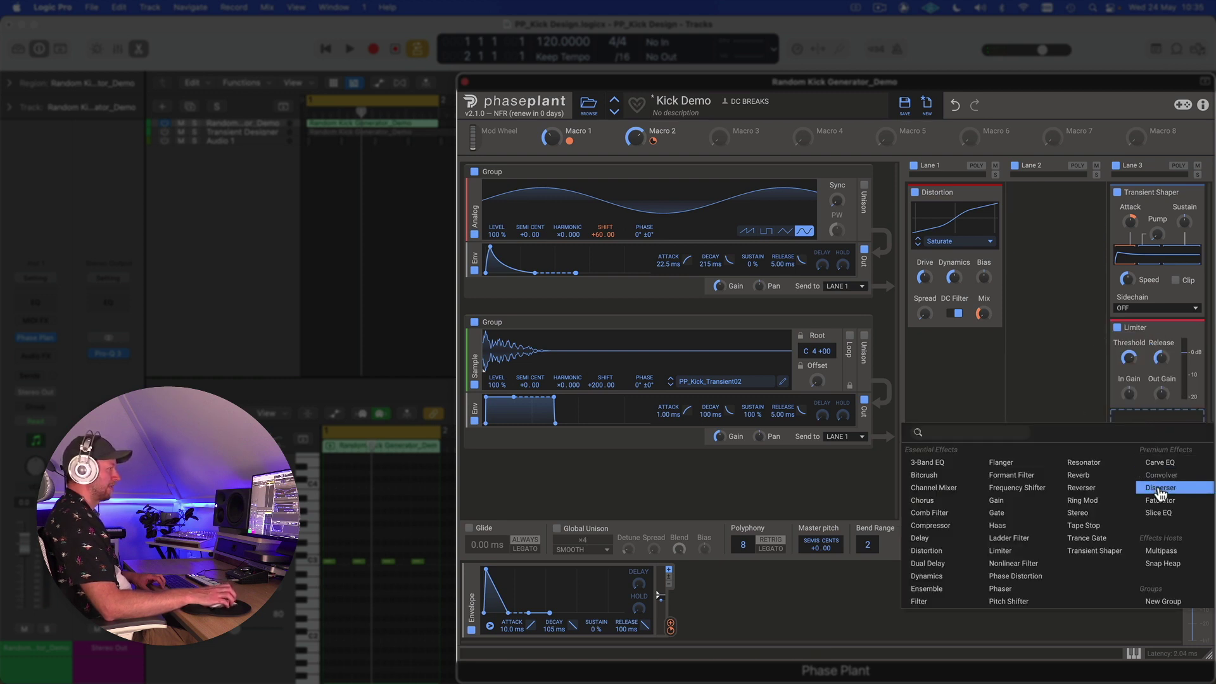
{"action": "left_click", "coordinate": [1077, 475]}
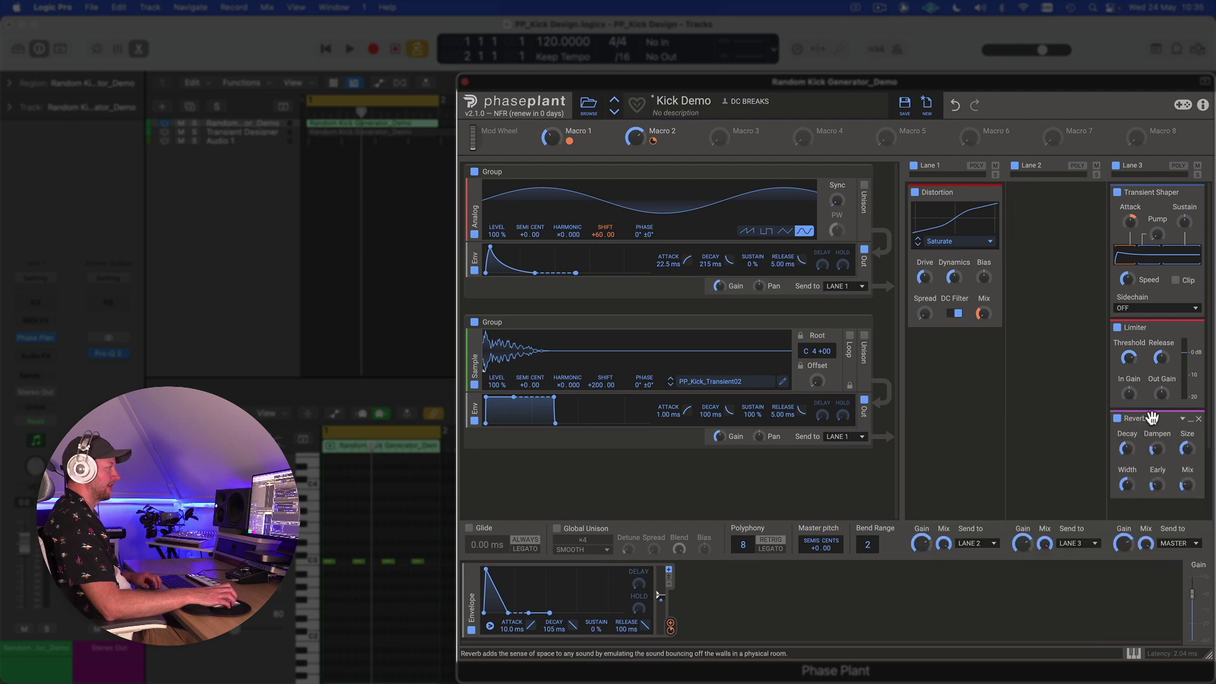
{"action": "left_click_drag", "start_coordinate": [1134, 433], "coordinate": [1151, 322]}
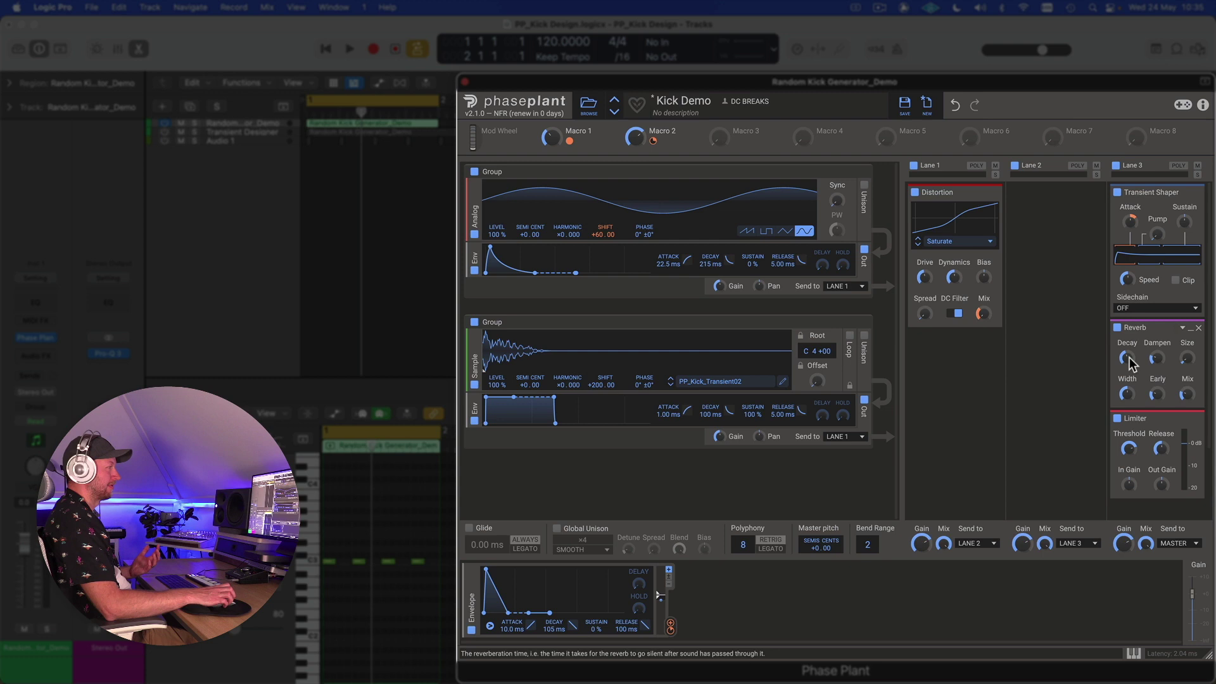
During playback, lower the Reverb's mix, early reflections and decay, and raise its dampening to about 71 dB/s.
{"action": "left_click_drag", "start_coordinate": [1186, 394], "coordinate": [1189, 411]}
{"action": "key", "text": "space"}
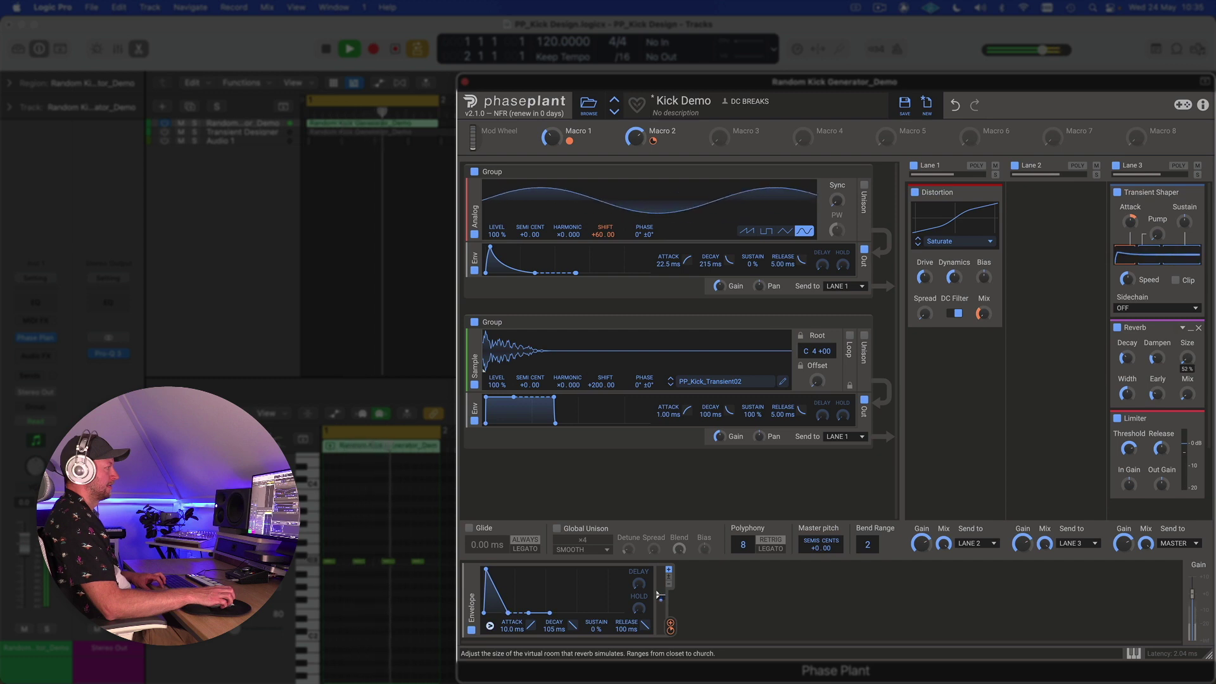
{"action": "left_click_drag", "start_coordinate": [1158, 359], "coordinate": [1158, 351]}
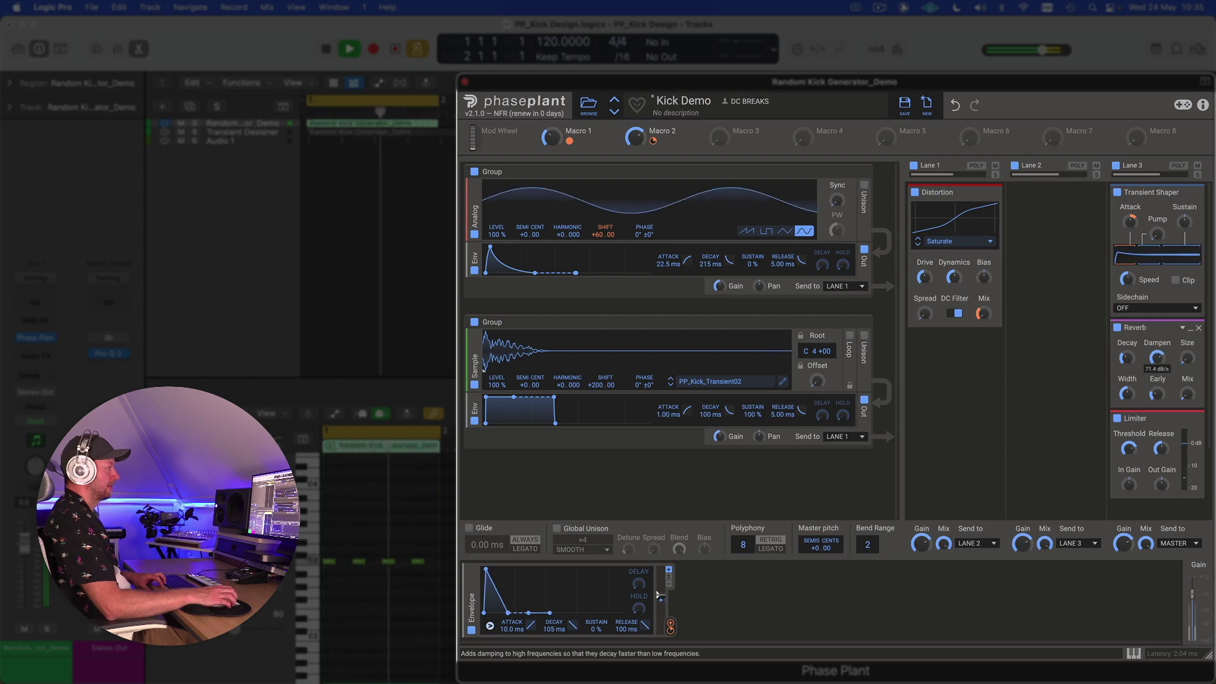
{"action": "left_click_drag", "start_coordinate": [1157, 394], "coordinate": [1156, 402]}
{"action": "left_click_drag", "start_coordinate": [1128, 359], "coordinate": [1128, 375]}
Compare the kick with the Reverb bypassed and enabled, and fine-tune the Reverb mix downward during playback.
{"action": "left_click", "coordinate": [1117, 329]}
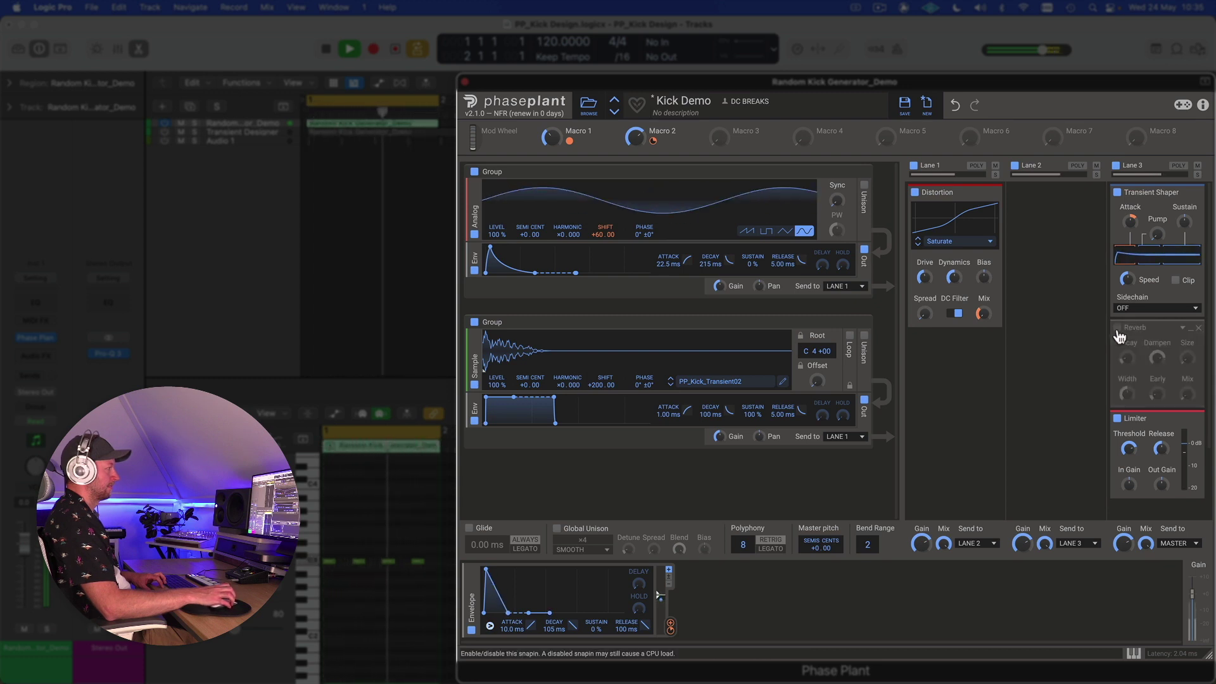
{"action": "left_click", "coordinate": [1117, 327]}
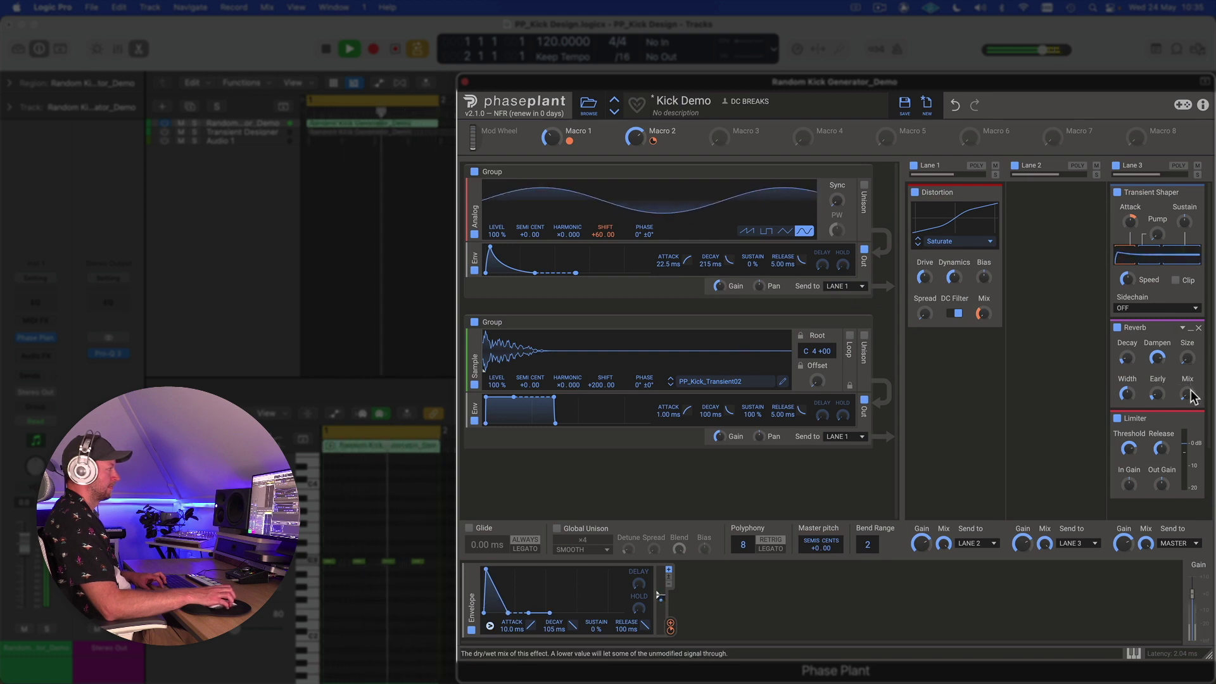
{"action": "left_click_drag", "start_coordinate": [1187, 393], "coordinate": [1187, 412]}
{"action": "key", "text": "space"}
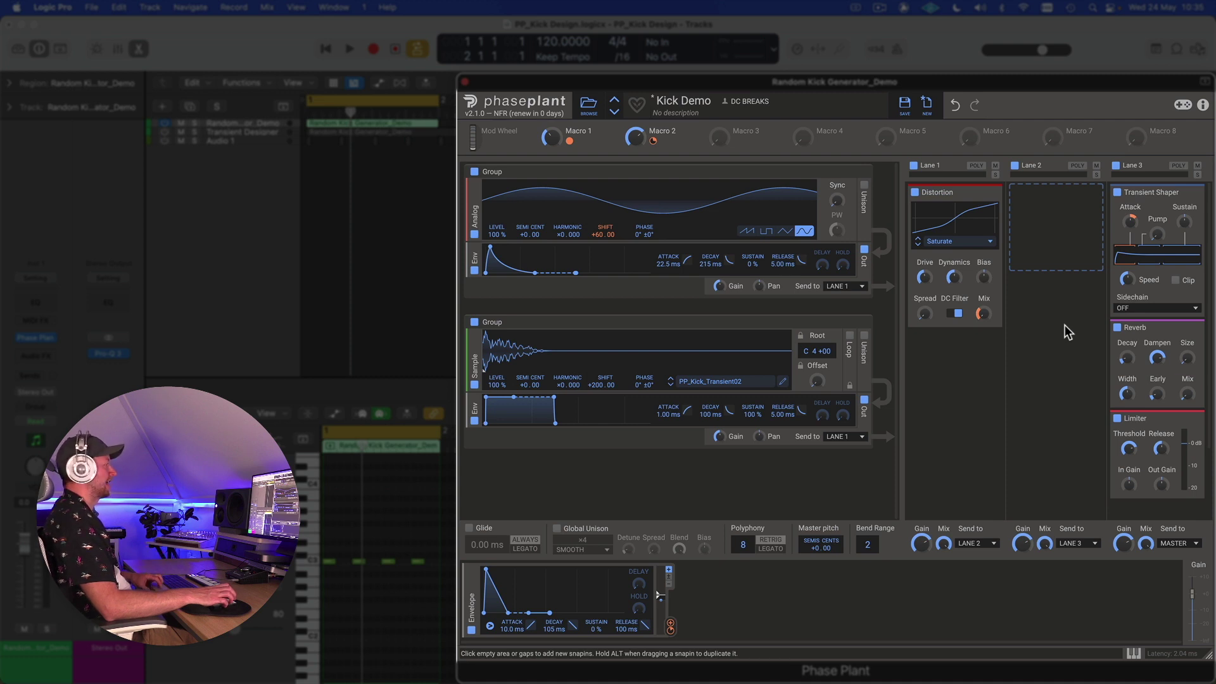
{"action": "key", "text": "space"}
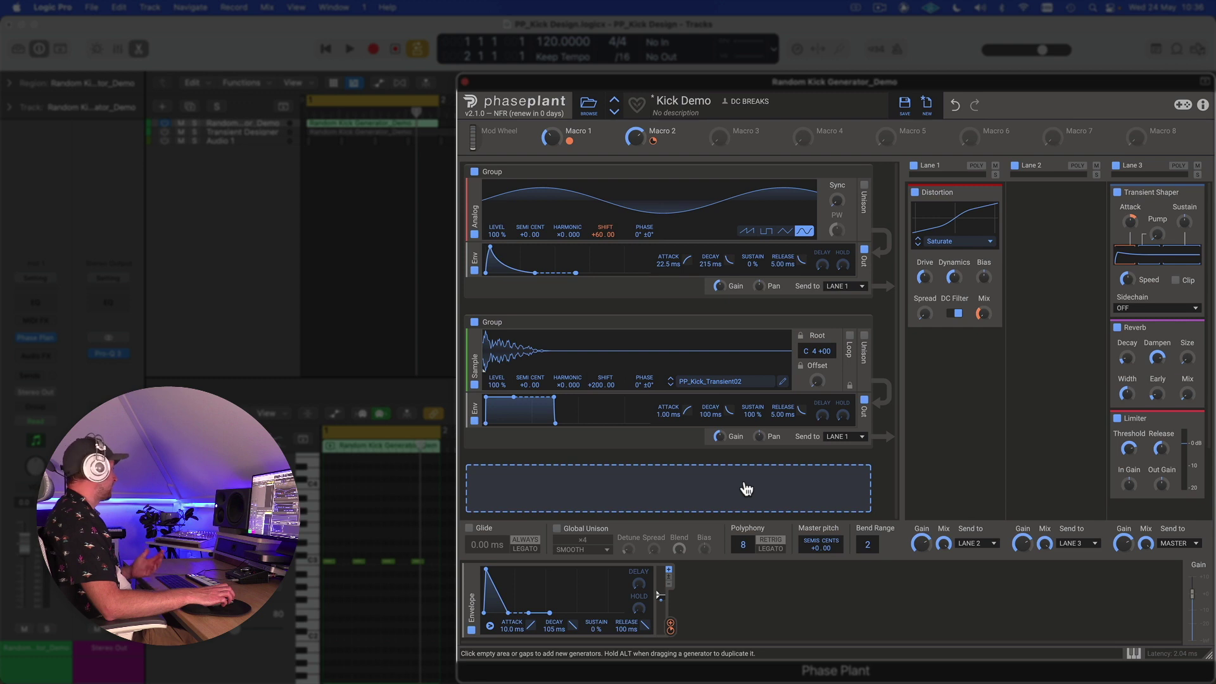
Add a Sampler in a third group and load the SO_LiquidDnB_174_oneshot sample into it.
{"action": "left_click", "coordinate": [745, 486]}
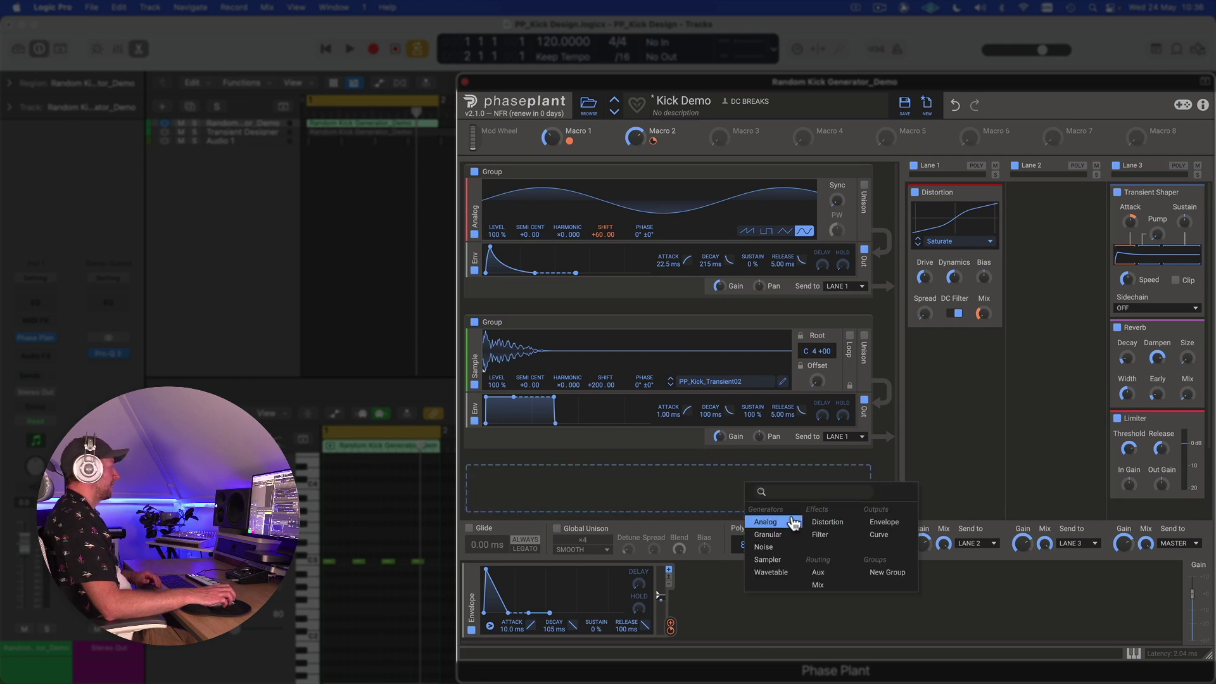
{"action": "left_click", "coordinate": [786, 560]}
{"action": "scroll", "coordinate": [723, 421], "scroll_direction": "down", "scroll_amount": 2}
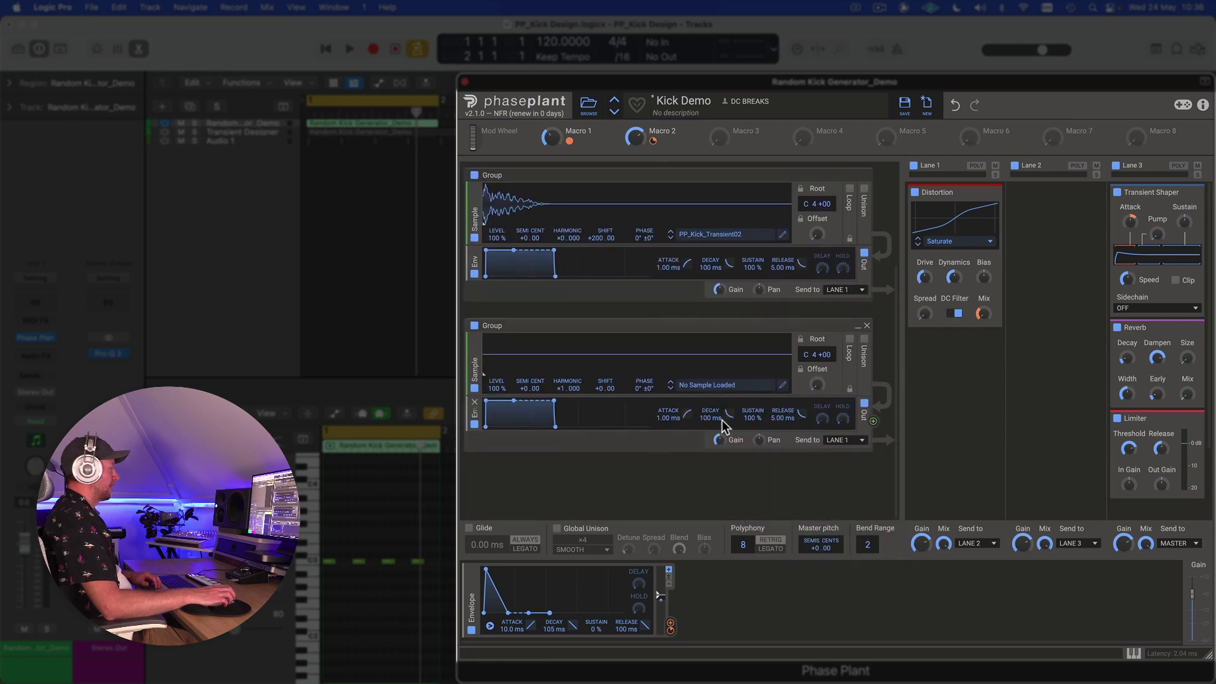
{"action": "left_click", "coordinate": [723, 389]}
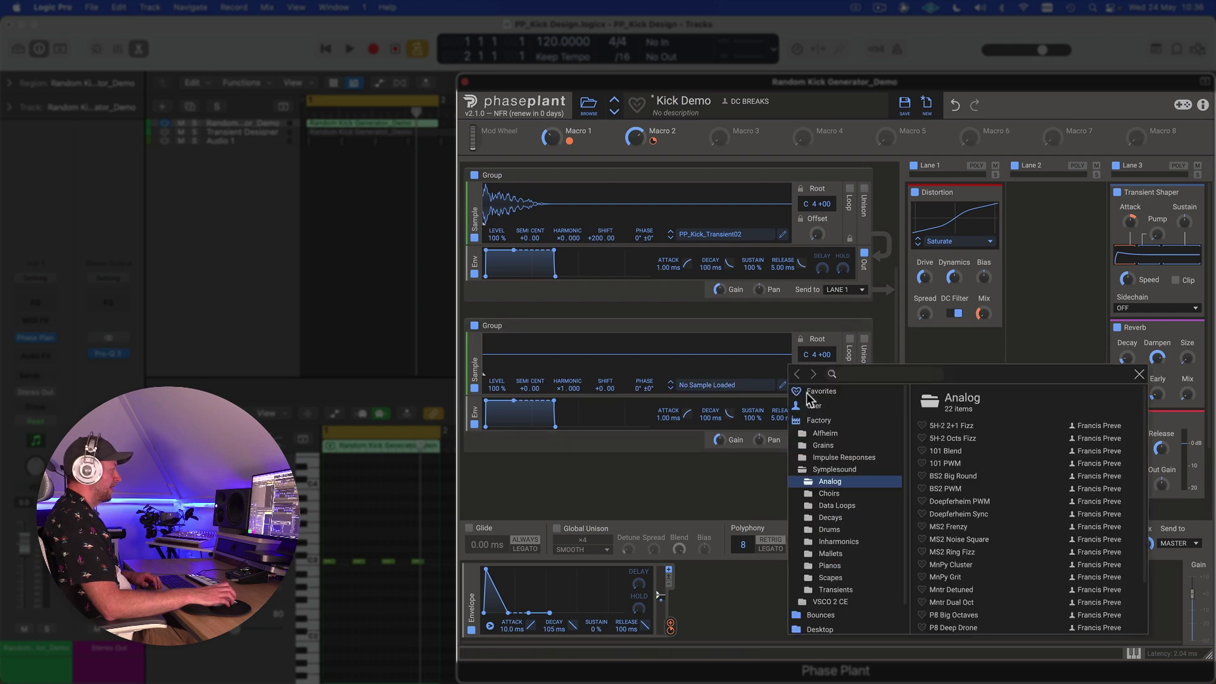
{"action": "left_click", "coordinate": [832, 531]}
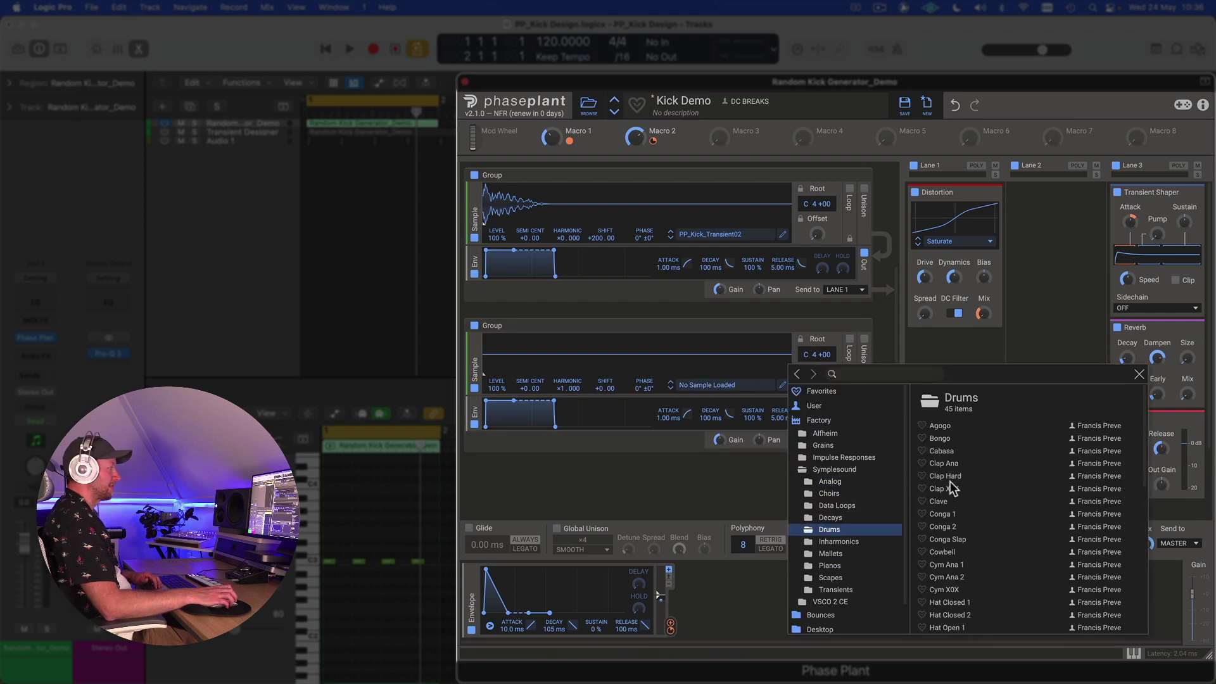
{"action": "scroll", "coordinate": [951, 481], "scroll_direction": "down", "scroll_amount": 3}
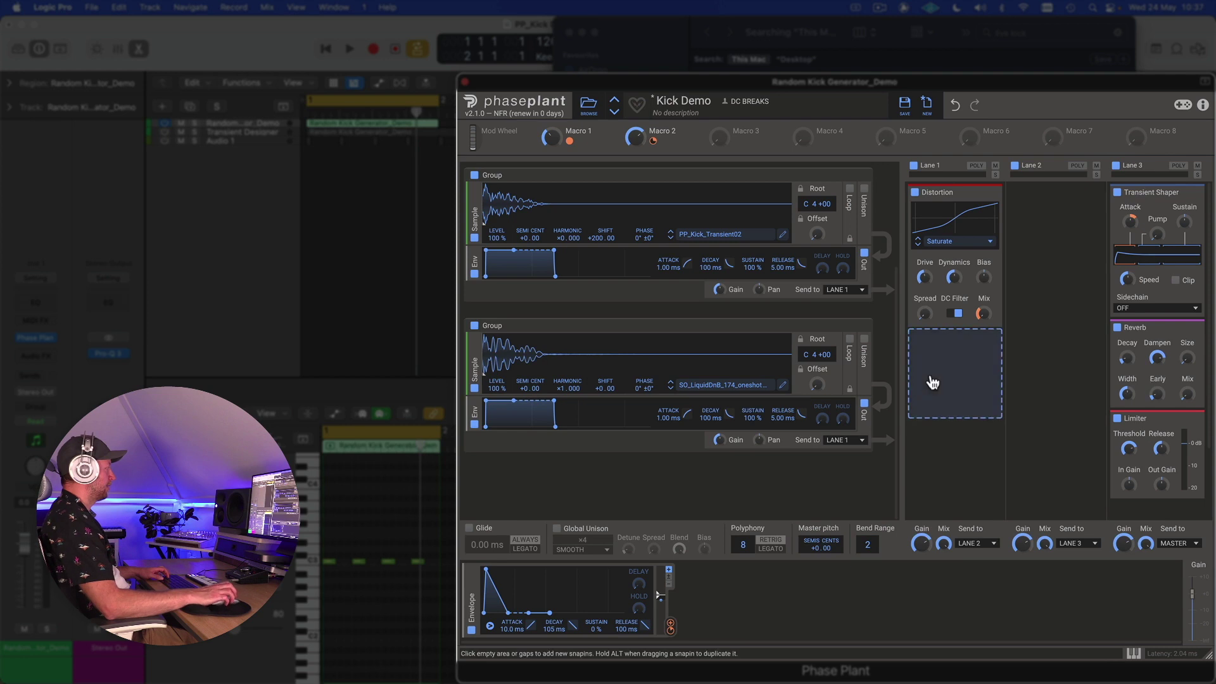
Disable the Analog and PP_Kick_Transient02 groups and listen to the SO_LiquidDnB_174_oneshot layer on its own.
{"action": "scroll", "coordinate": [493, 239], "scroll_direction": "up", "scroll_amount": 4}
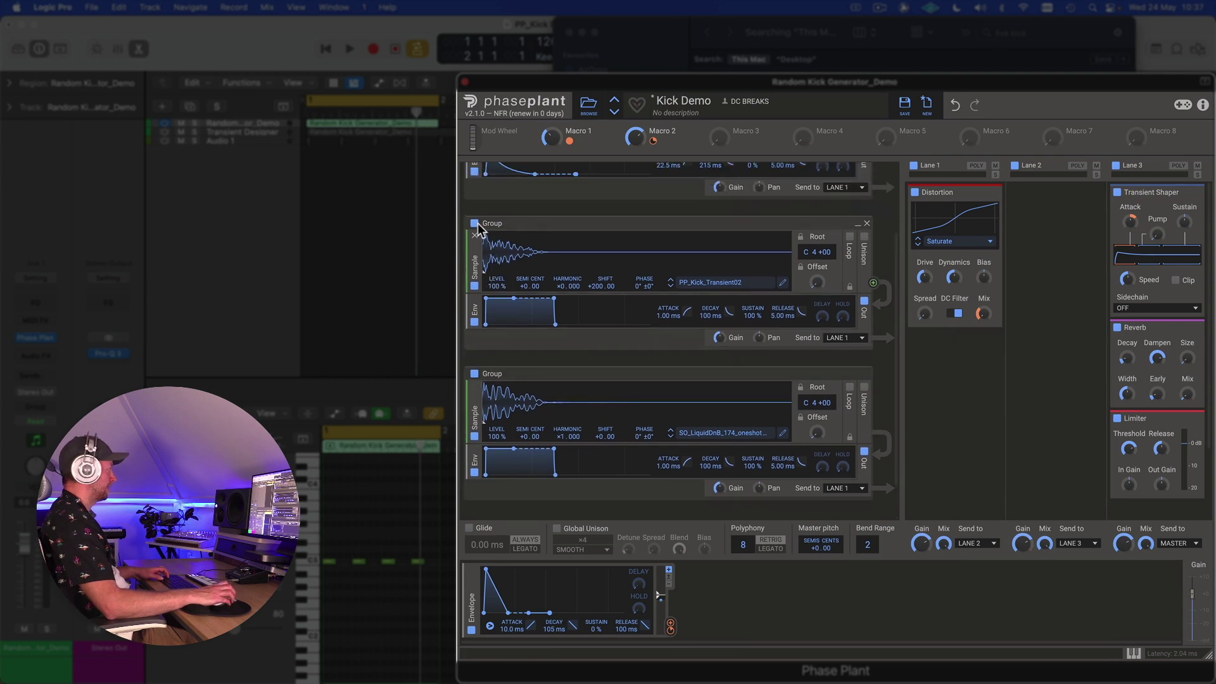
{"action": "left_click", "coordinate": [474, 286]}
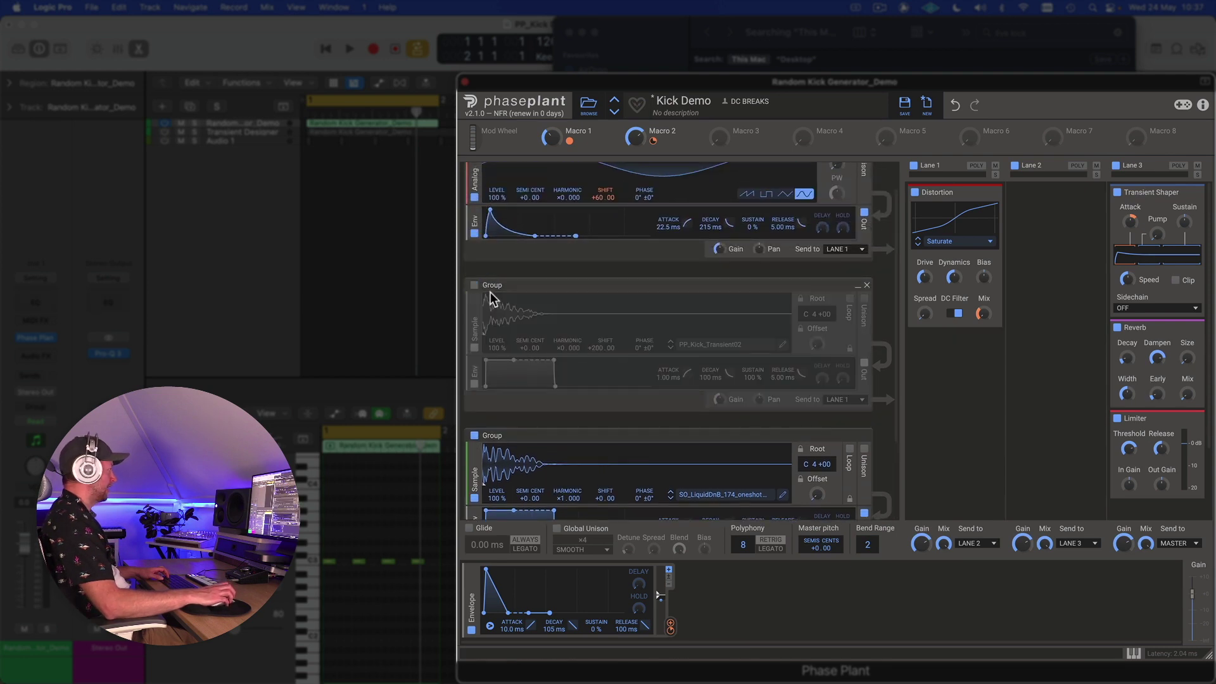
{"action": "scroll", "coordinate": [492, 241], "scroll_direction": "up", "scroll_amount": 1}
{"action": "left_click", "coordinate": [475, 172]}
{"action": "key", "text": "space"}
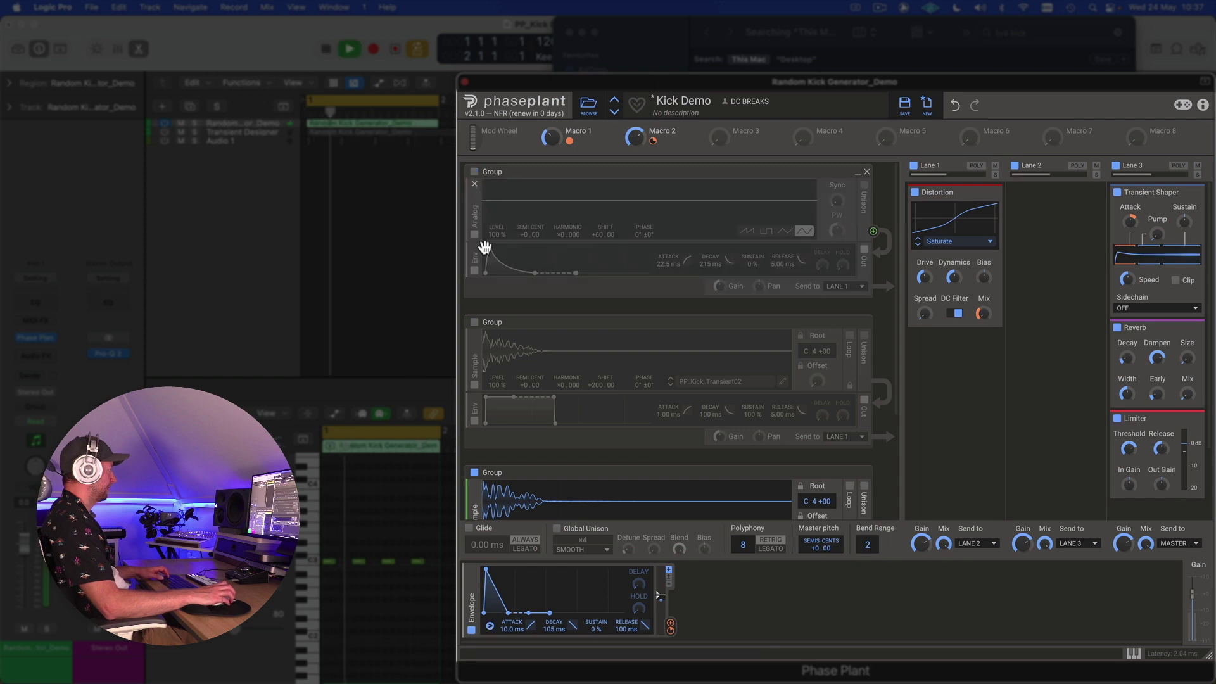
{"action": "scroll", "coordinate": [549, 374], "scroll_direction": "down", "scroll_amount": 3}
{"action": "key", "text": "space"}
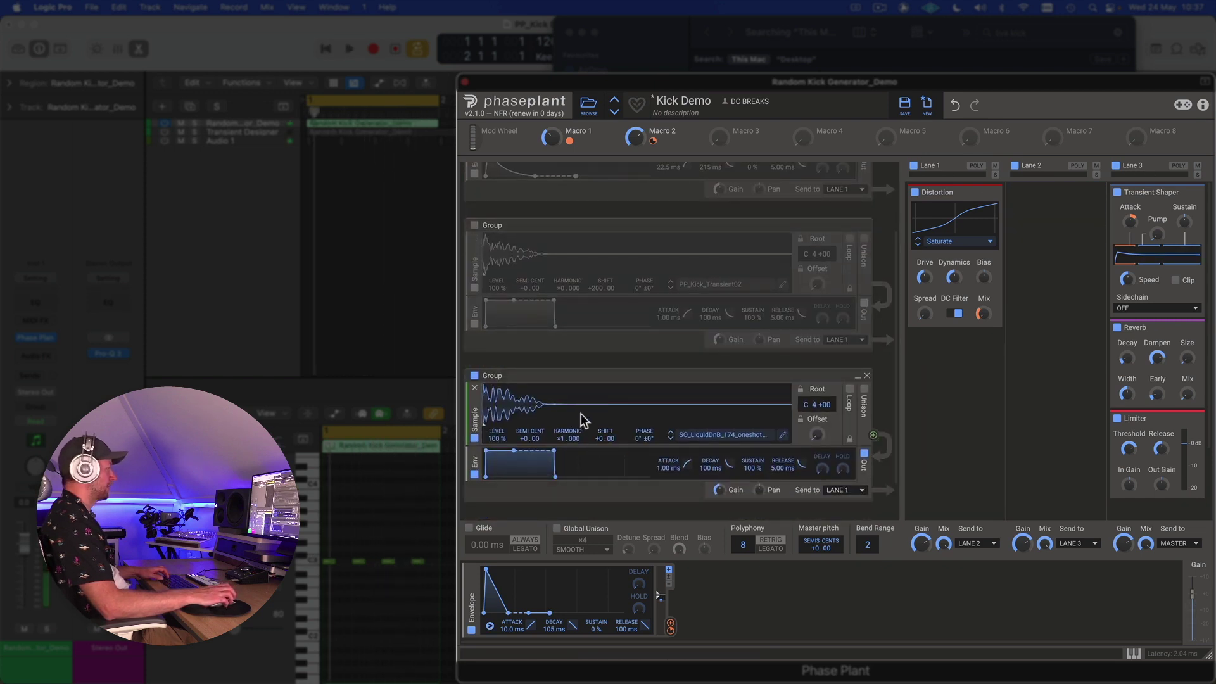
Add a high-pass Filter to the third group and raise its cutoff during playback.
{"action": "scroll", "coordinate": [484, 443], "scroll_direction": "down", "scroll_amount": 2}
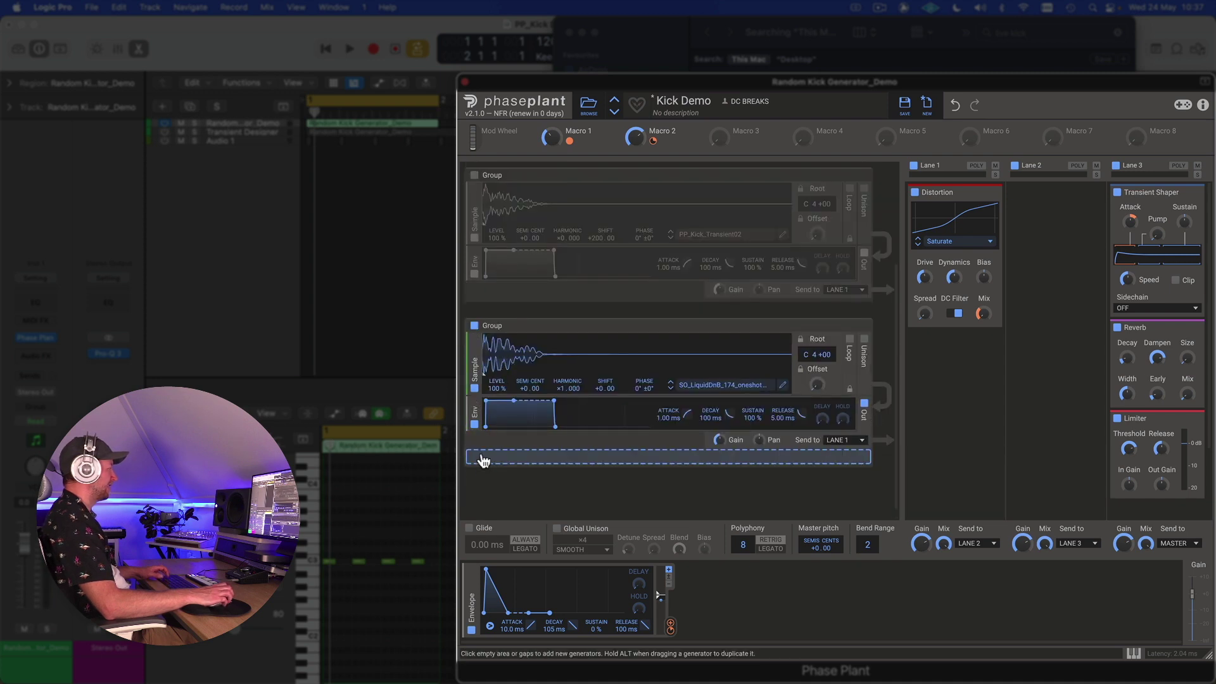
{"action": "left_click", "coordinate": [485, 457]}
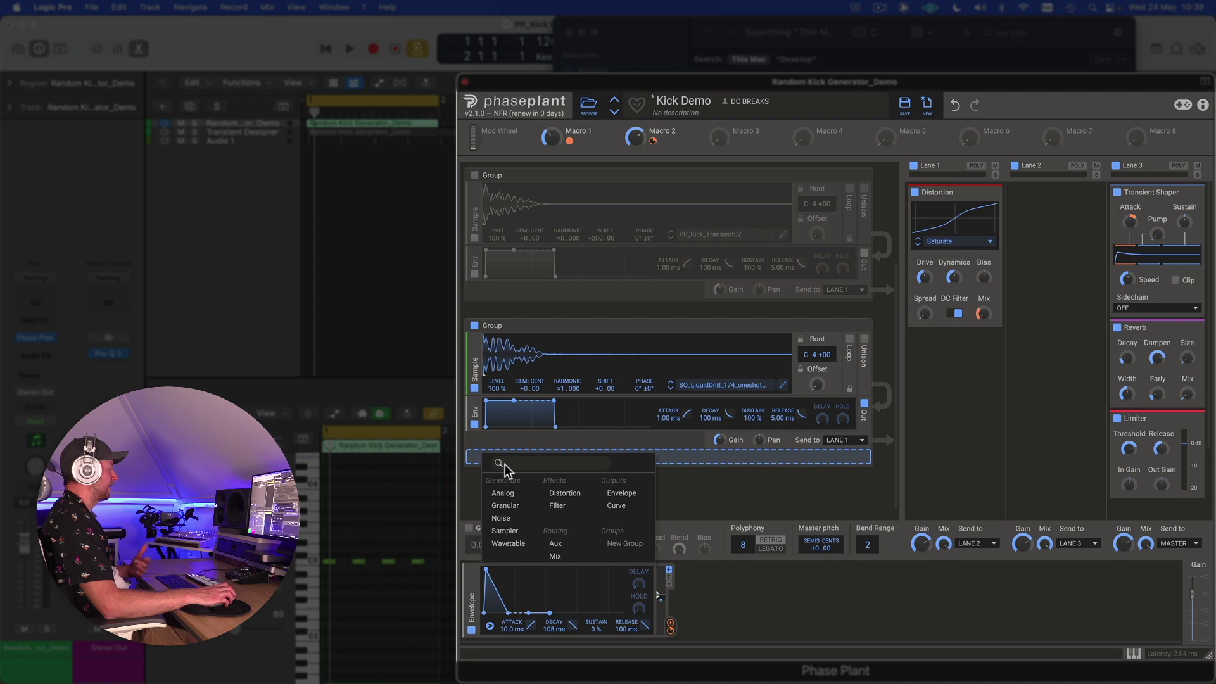
{"action": "left_click", "coordinate": [557, 504]}
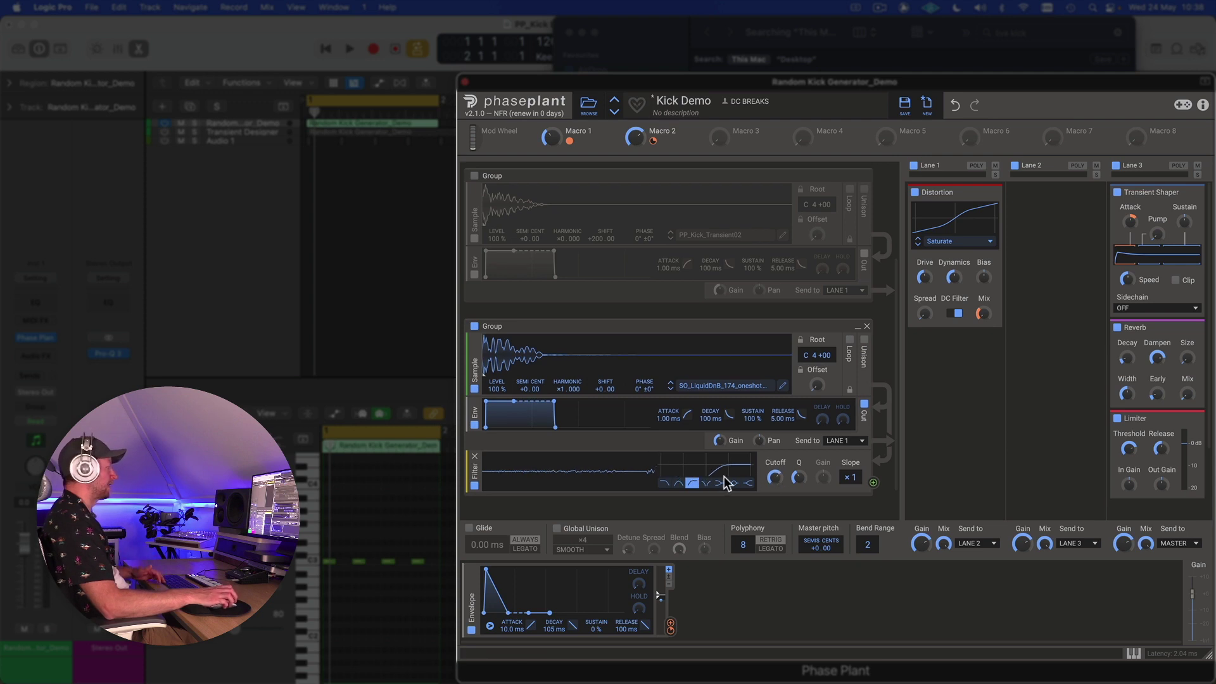
{"action": "key", "text": "space"}
{"action": "left_click_drag", "start_coordinate": [776, 479], "coordinate": [776, 459]}
{"action": "key", "text": "space"}
Move the Filter ahead of the envelope output in the third group and set its cutoff to about 895 Hz during playback.
{"action": "left_click_drag", "start_coordinate": [474, 474], "coordinate": [470, 413]}
{"action": "key", "text": "space"}
{"action": "mouse_move", "coordinate": [775, 424]}
{"action": "left_mouse_down"}
{"action": "mouse_move", "coordinate": [775, 442]}
{"action": "mouse_move", "coordinate": [763, 429]}
{"action": "mouse_move", "coordinate": [762, 441]}
{"action": "left_mouse_up"}
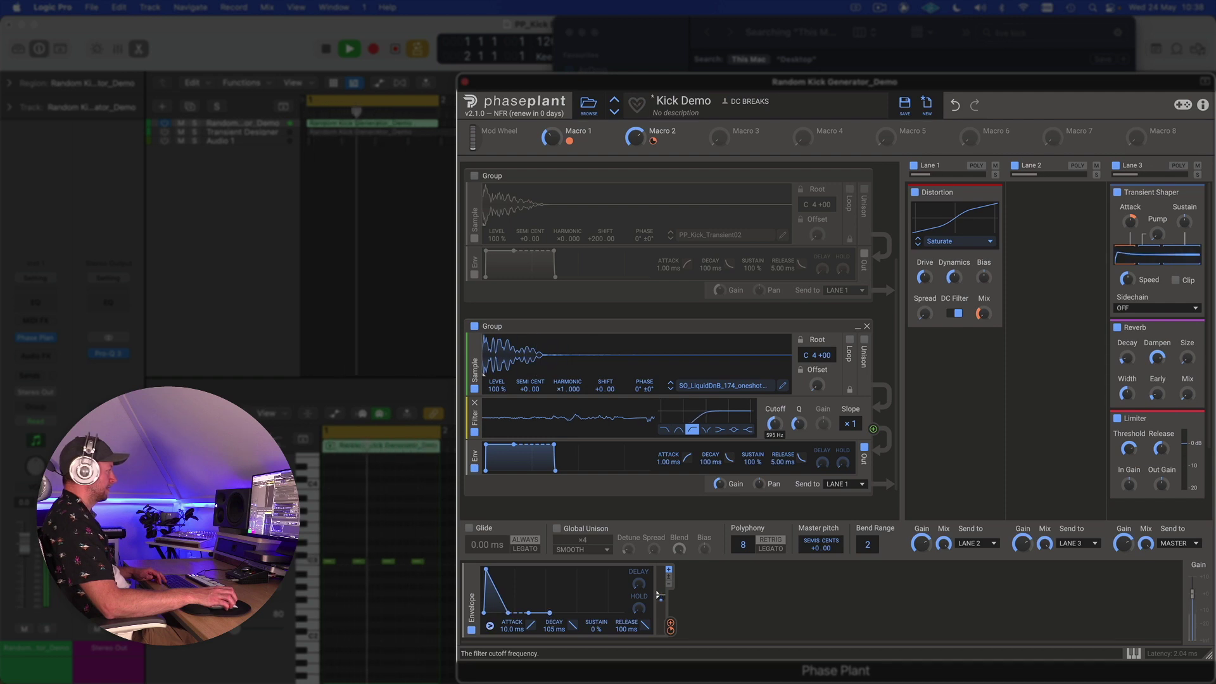
{"action": "key", "text": "space"}
Re-enable the PP_Kick_Transient02 and Analog groups and play all the kick layers together.
{"action": "scroll", "coordinate": [463, 274], "scroll_direction": "up", "scroll_amount": 3}
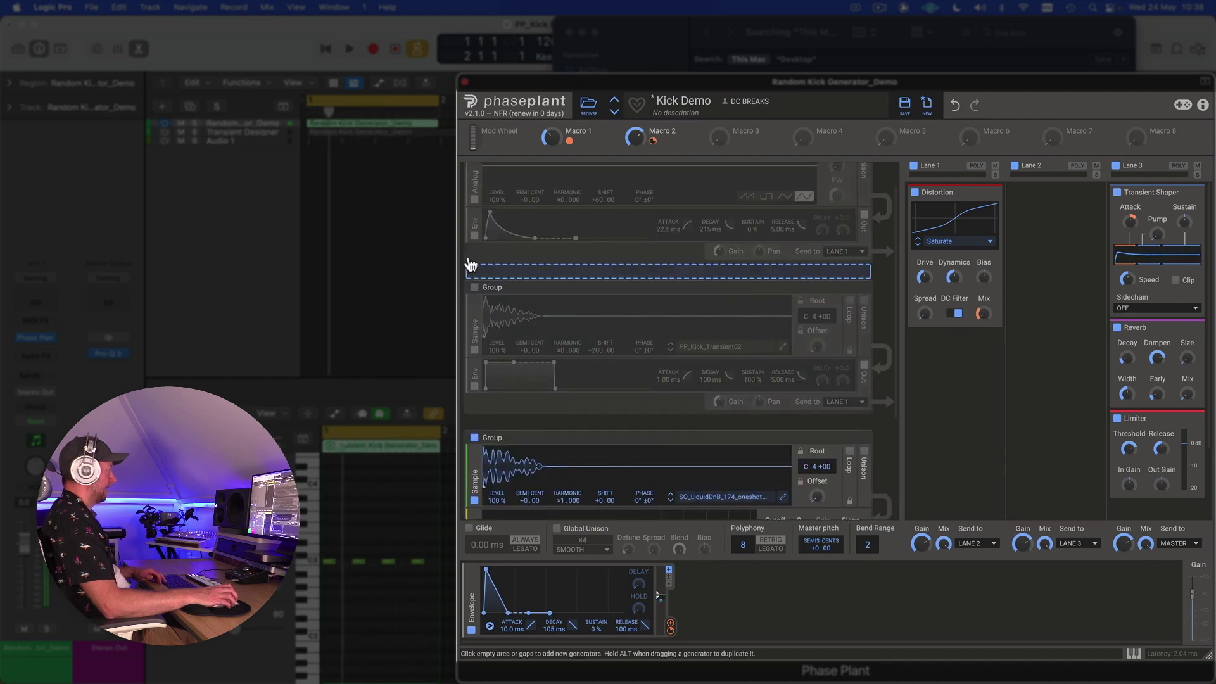
{"action": "left_click", "coordinate": [473, 287]}
{"action": "scroll", "coordinate": [470, 279], "scroll_direction": "up", "scroll_amount": 1}
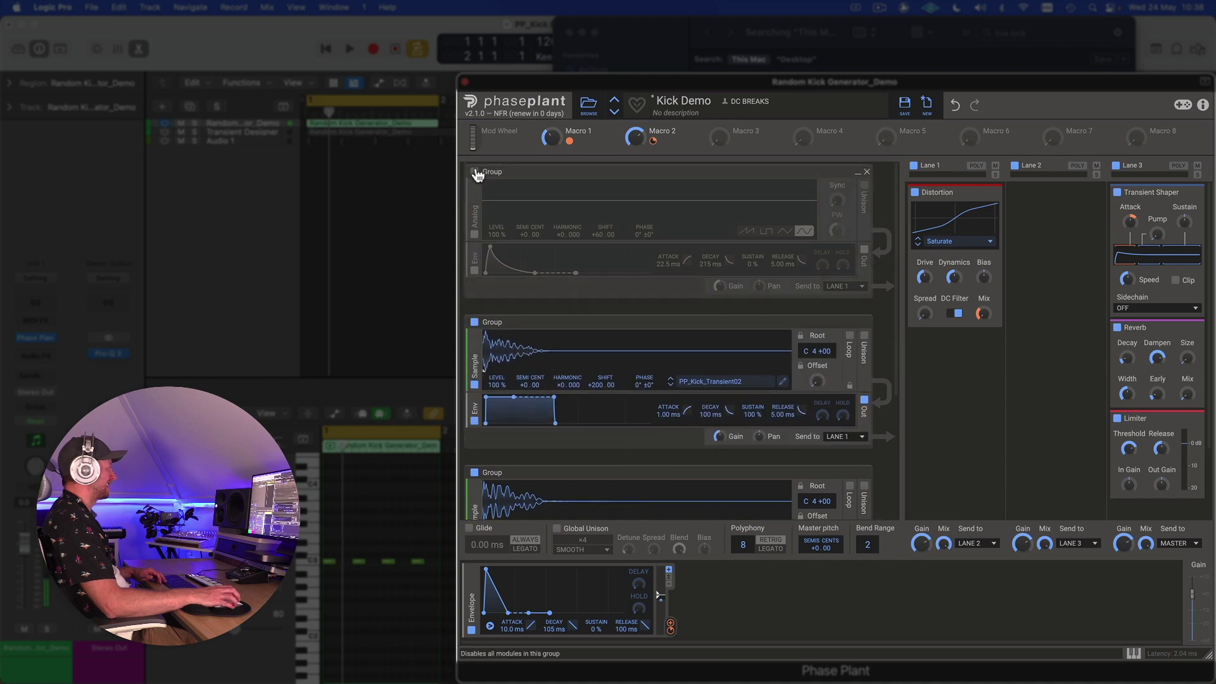
{"action": "left_click", "coordinate": [475, 172]}
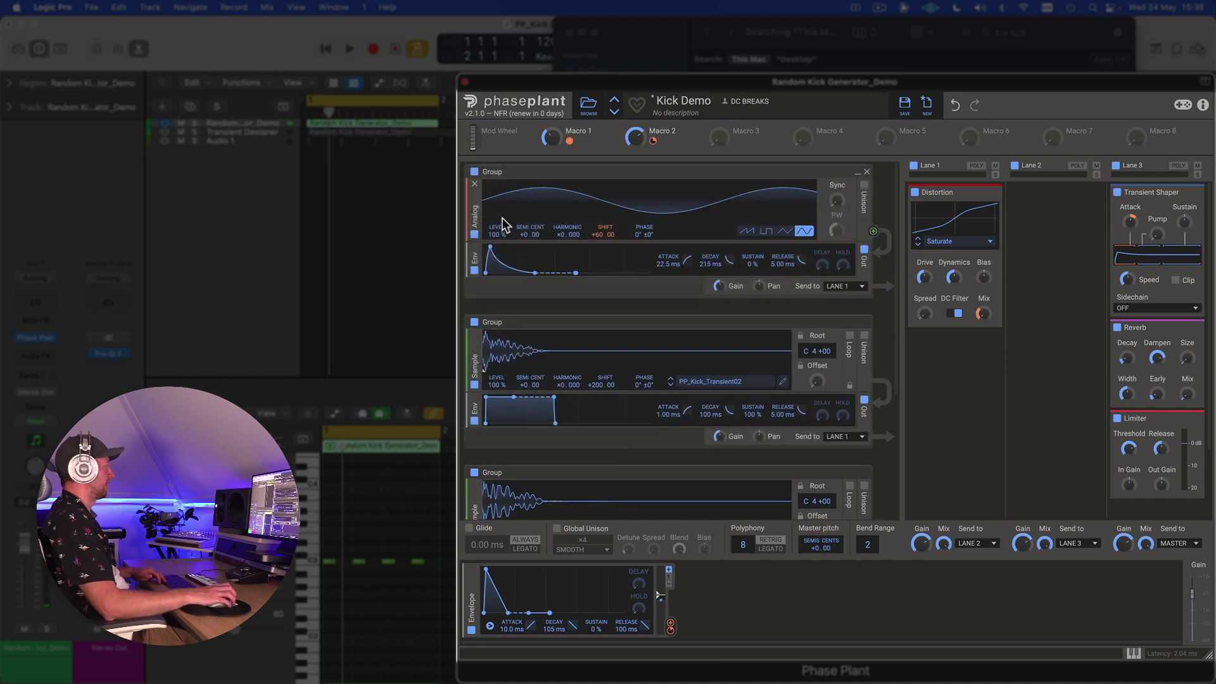
{"action": "key", "text": "space"}
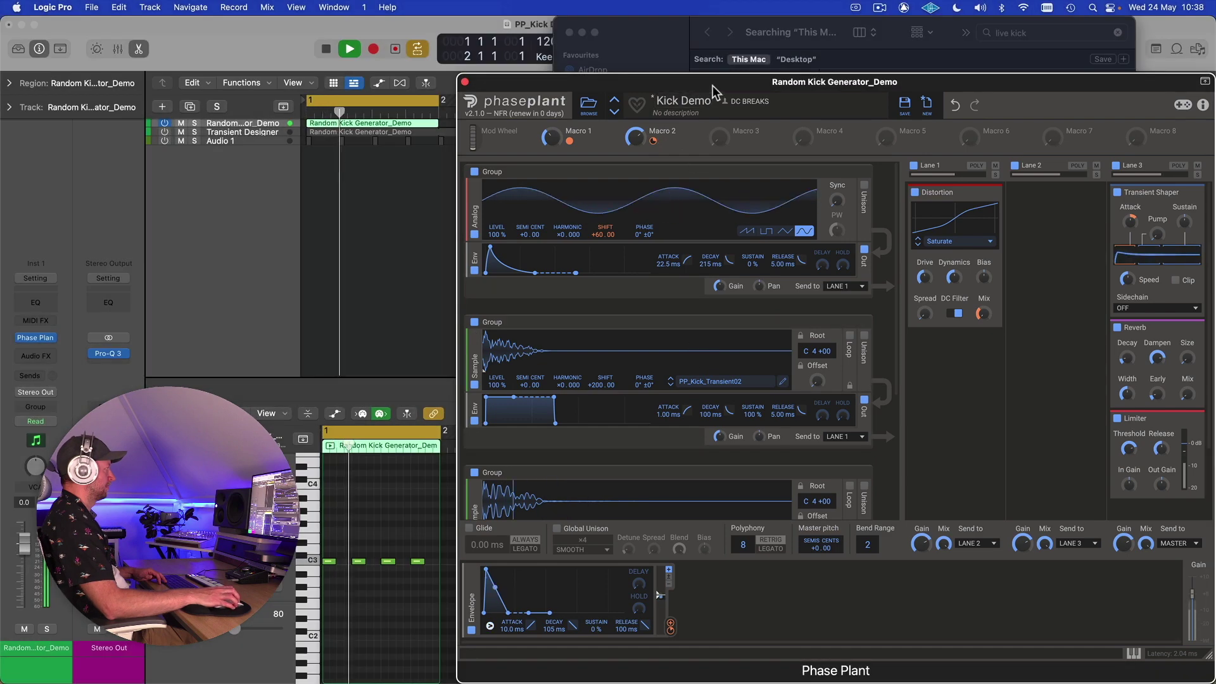
Reposition the plug-in window and set the harmonic of the SO_LiquidDnB_174_oneshot Sampler to 0.
{"action": "left_click_drag", "start_coordinate": [713, 82], "coordinate": [687, 56]}
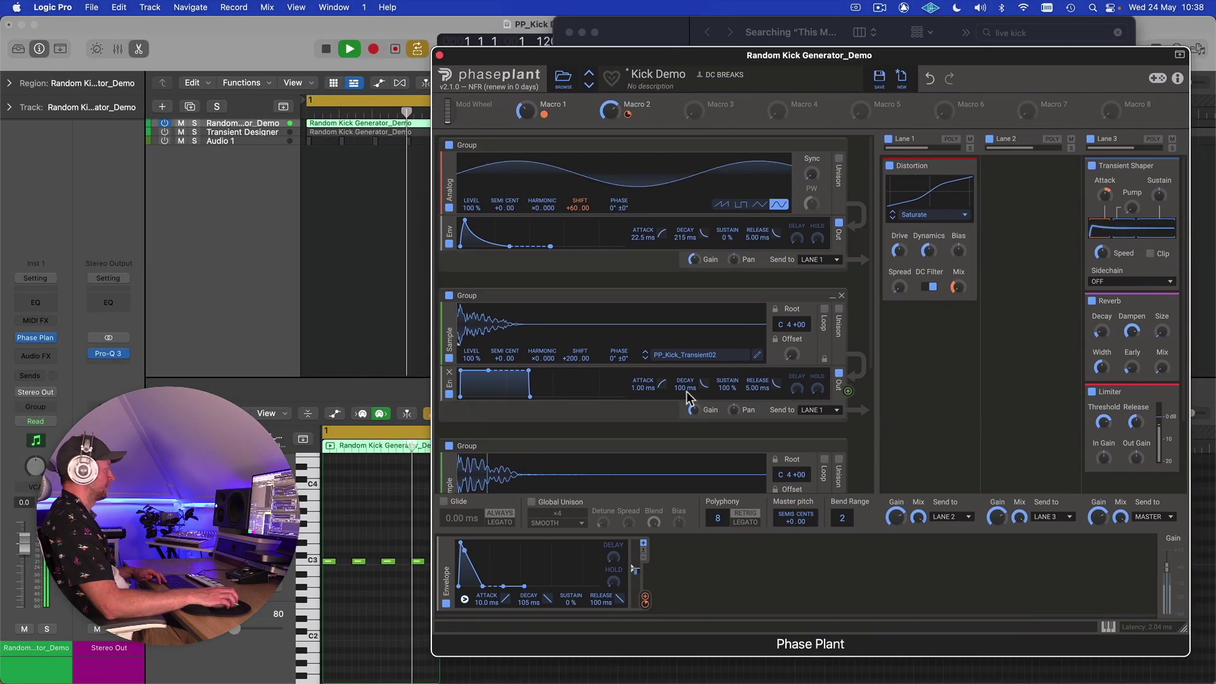
{"action": "scroll", "coordinate": [684, 397], "scroll_direction": "down", "scroll_amount": 3}
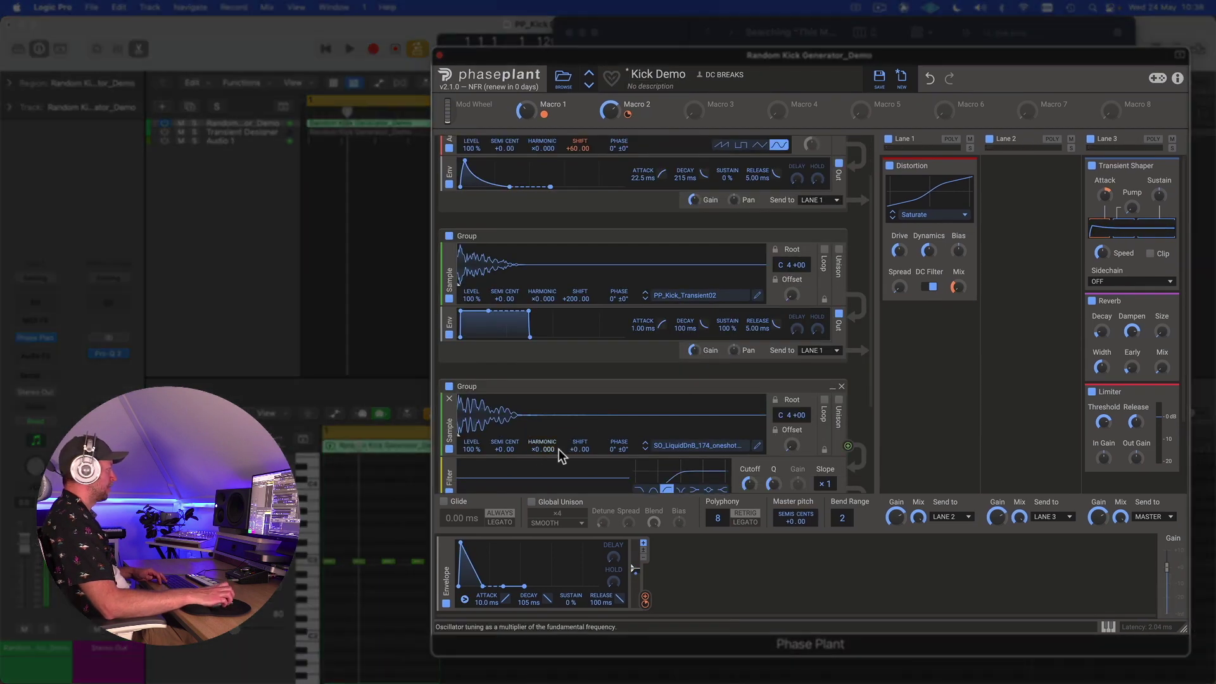
Set the SO_LiquidDnB_174_oneshot Sampler's frequency shift to 200 Hz and raise it to about 377 Hz during playback.
{"action": "right_click", "coordinate": [570, 449]}
{"action": "type", "text": "200"}
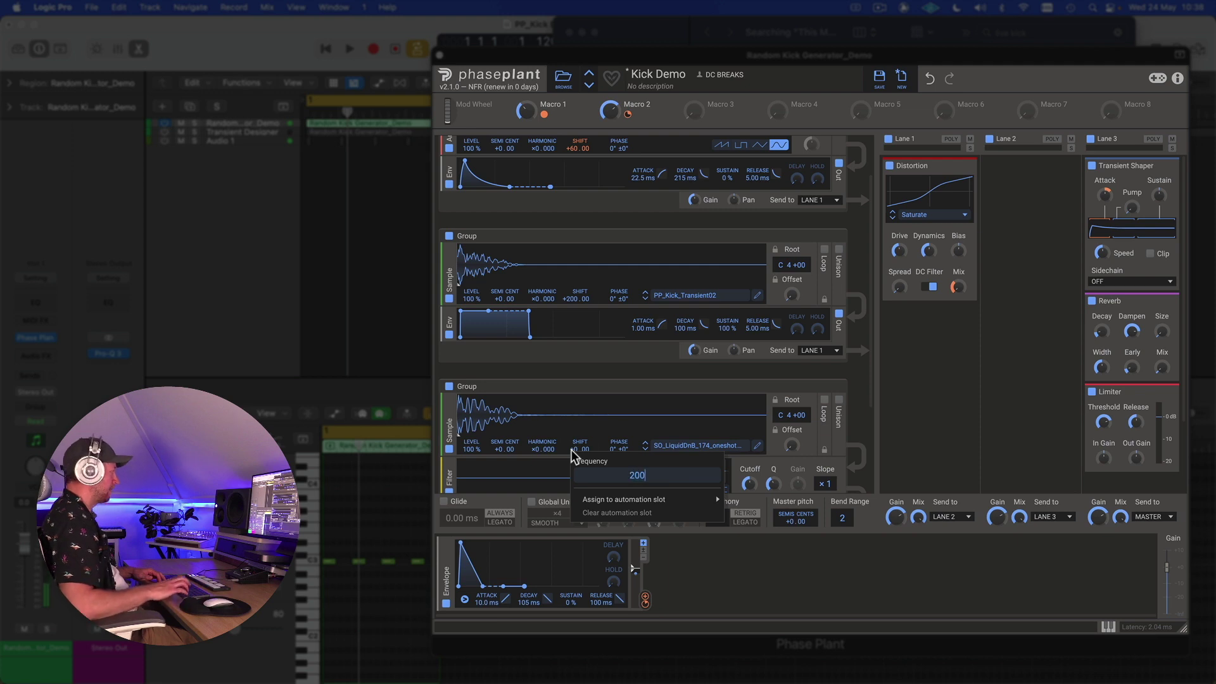
{"action": "key", "text": "Return"}
{"action": "key", "text": "space"}
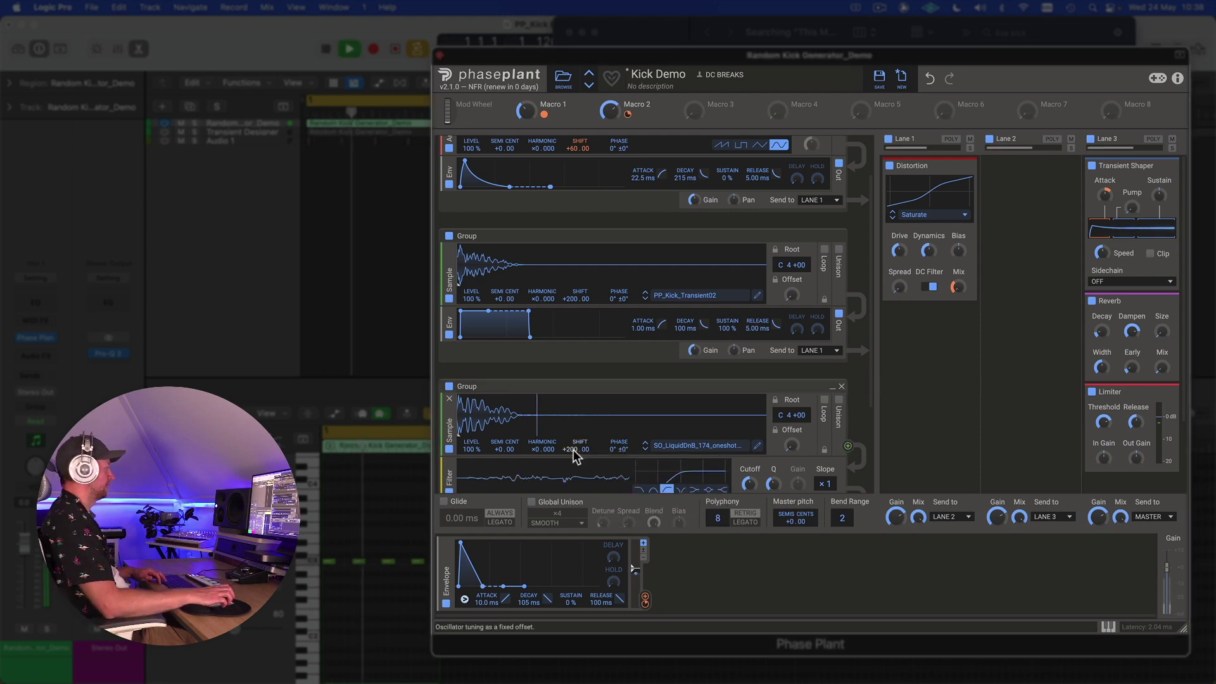
{"action": "left_click_drag", "start_coordinate": [573, 450], "coordinate": [573, 394]}
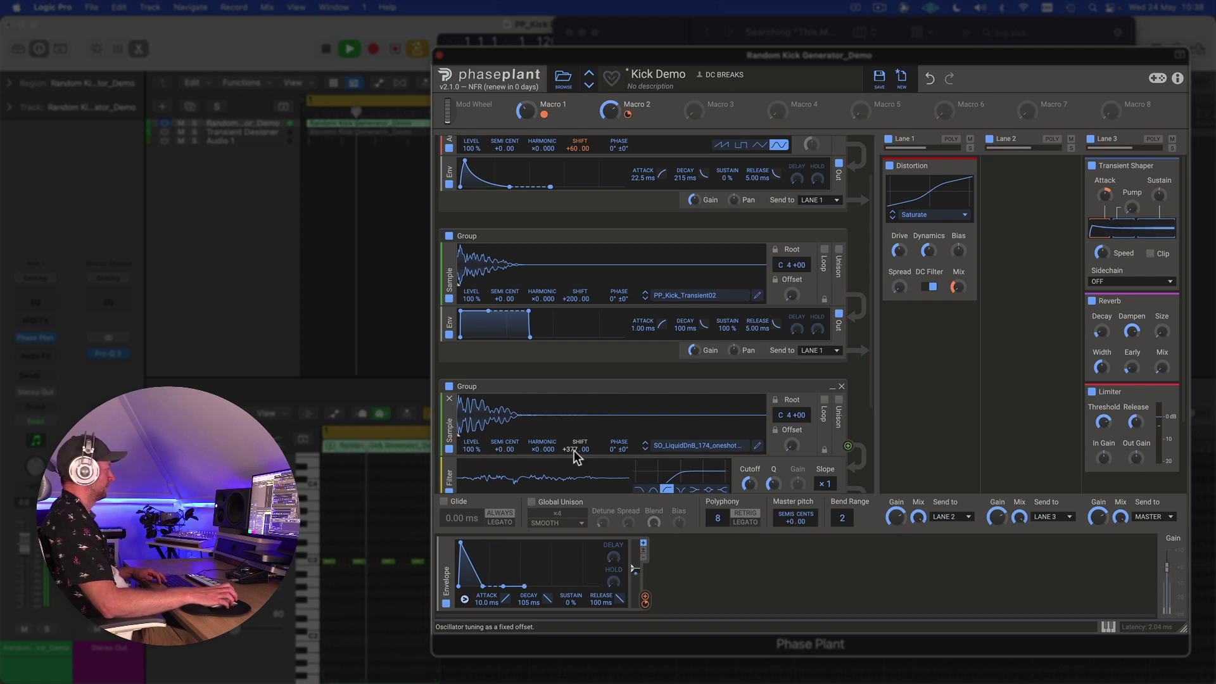
Compare the kick with and without the one-shot group, and leave that group collapsed and disabled.
{"action": "left_click", "coordinate": [448, 387]}
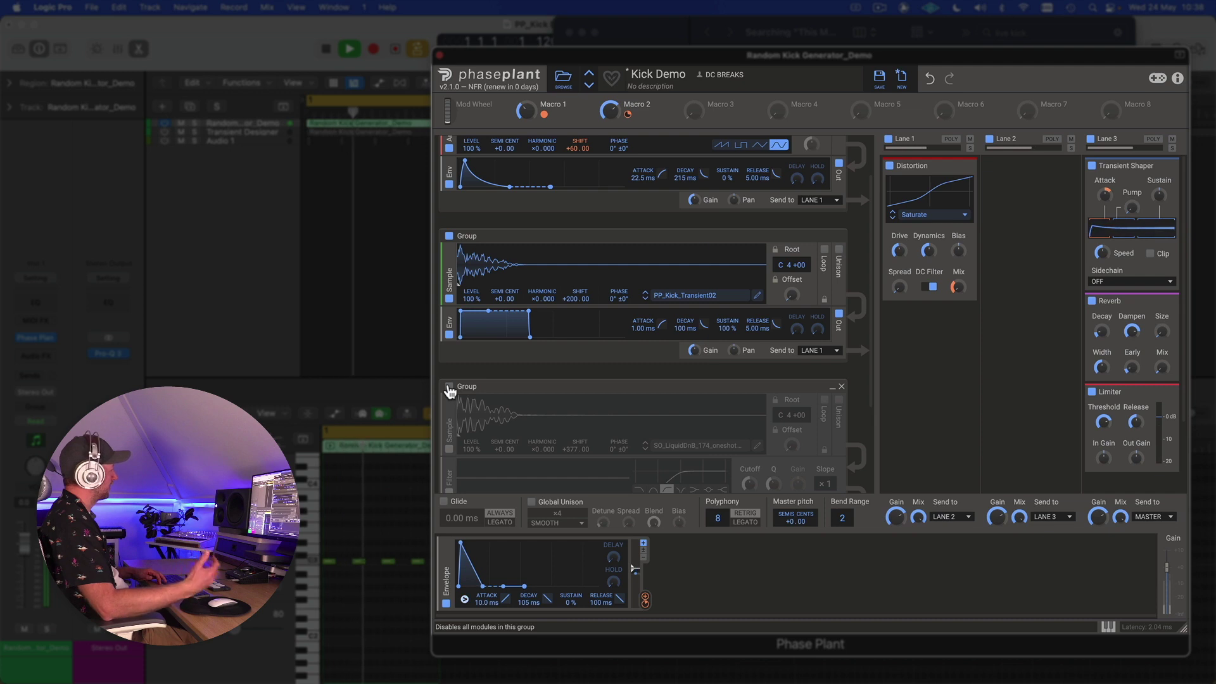
{"action": "left_click", "coordinate": [449, 388]}
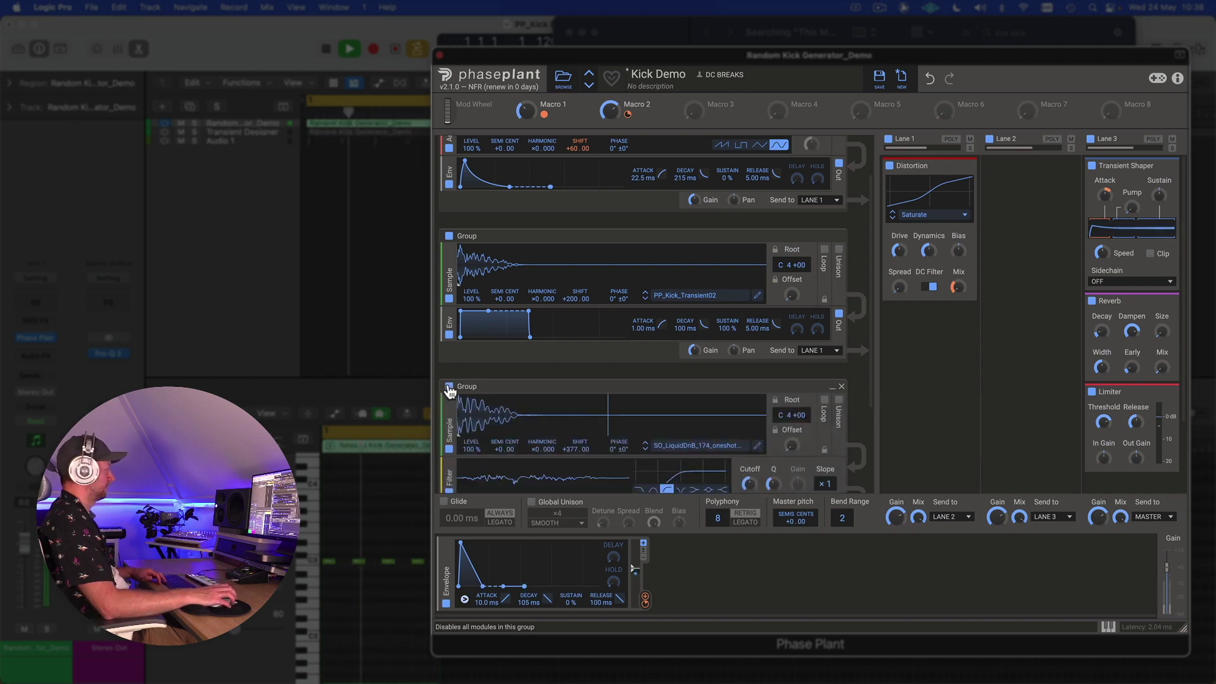
{"action": "key", "text": "space"}
{"action": "scroll", "coordinate": [628, 382], "scroll_direction": "down", "scroll_amount": 3}
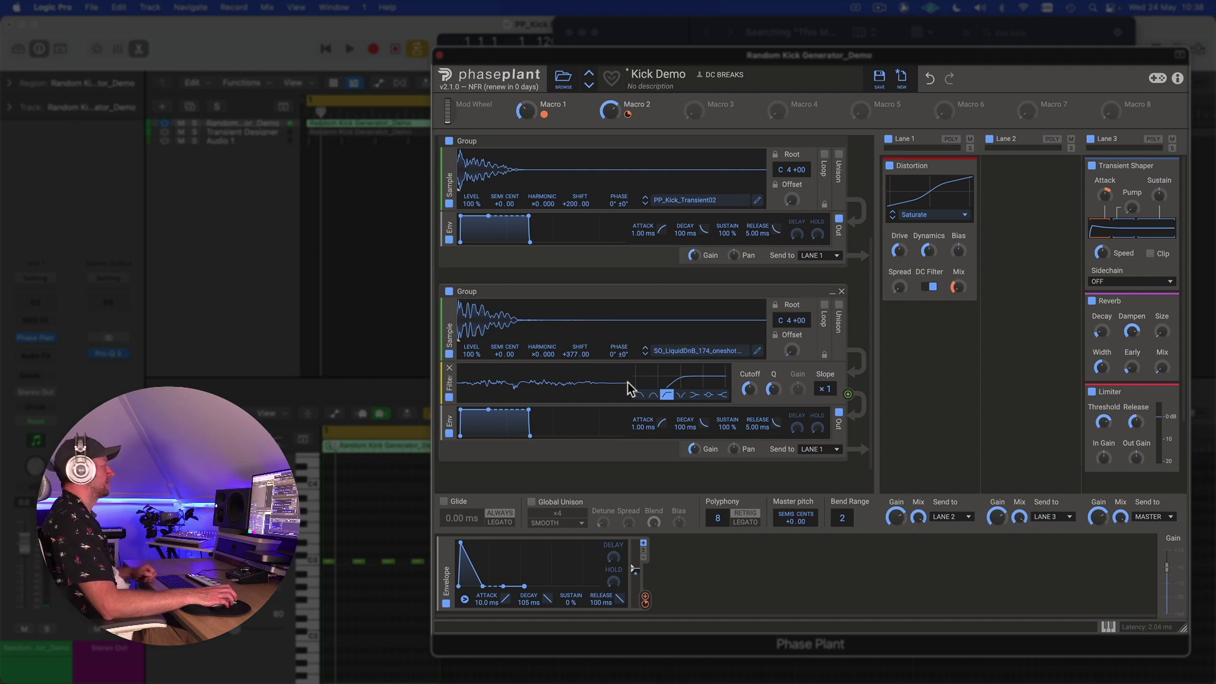
{"action": "left_click", "coordinate": [832, 292]}
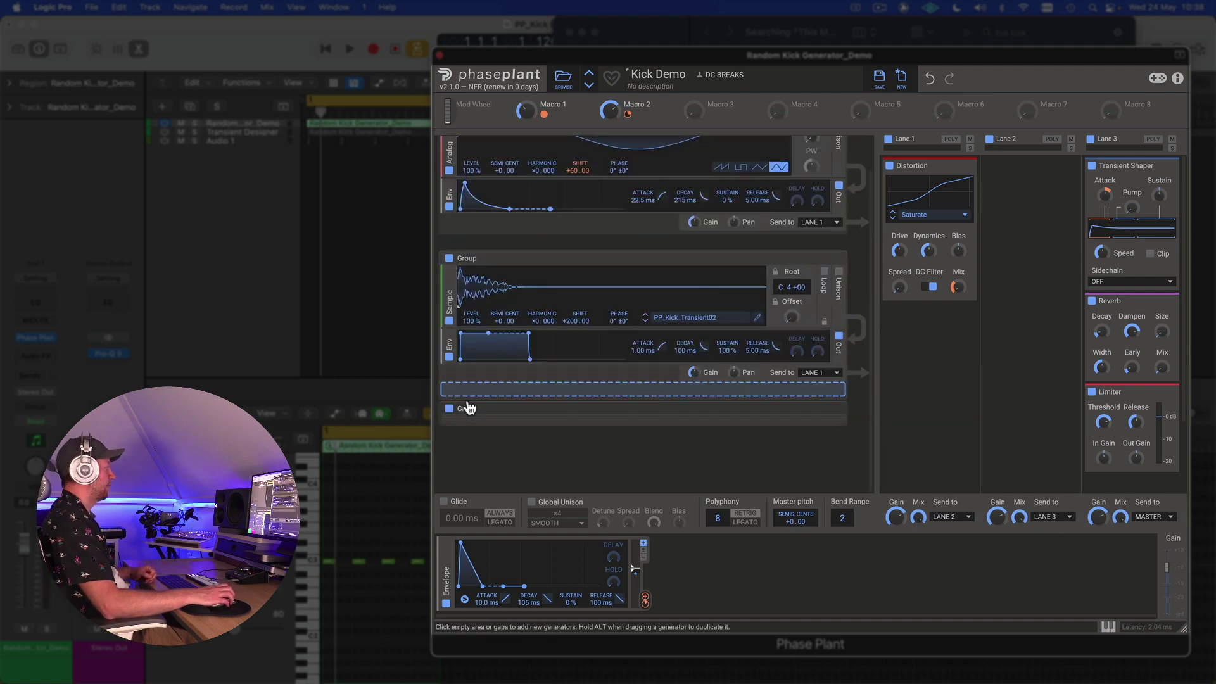
Add a Noise generator in a new group below the collapsed one and switch it to the smooth noise waveform.
{"action": "left_click", "coordinate": [455, 461]}
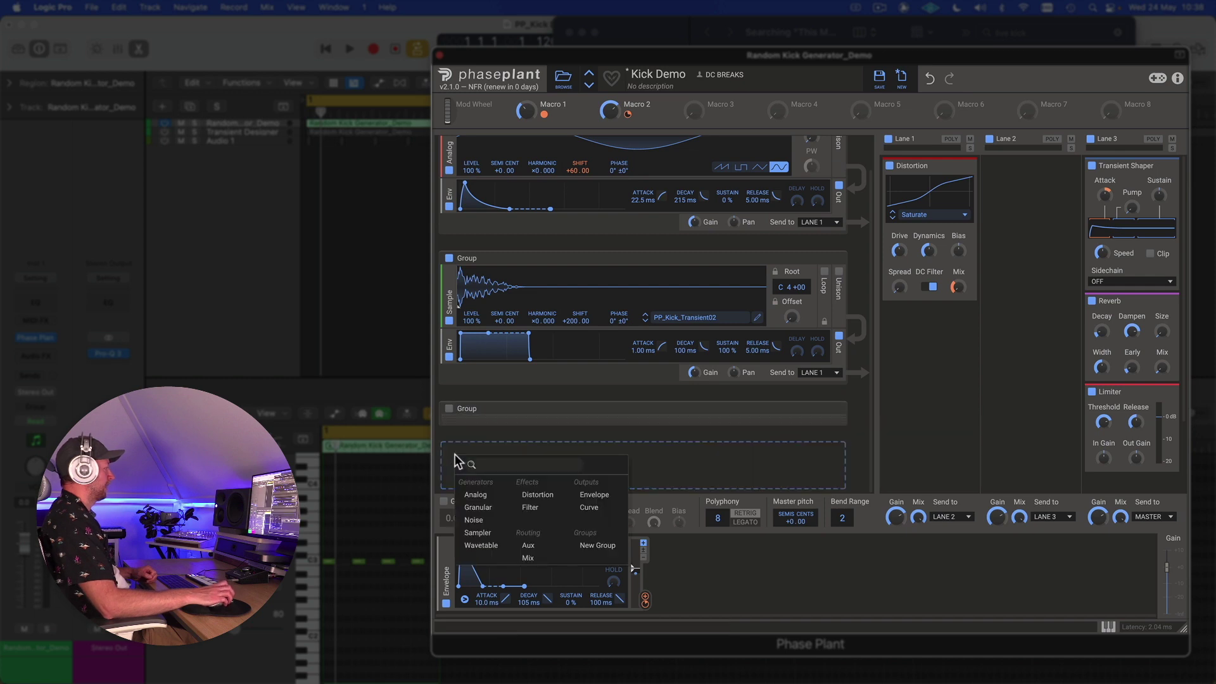
{"action": "left_click", "coordinate": [485, 526]}
{"action": "scroll", "coordinate": [505, 434], "scroll_direction": "down", "scroll_amount": 3}
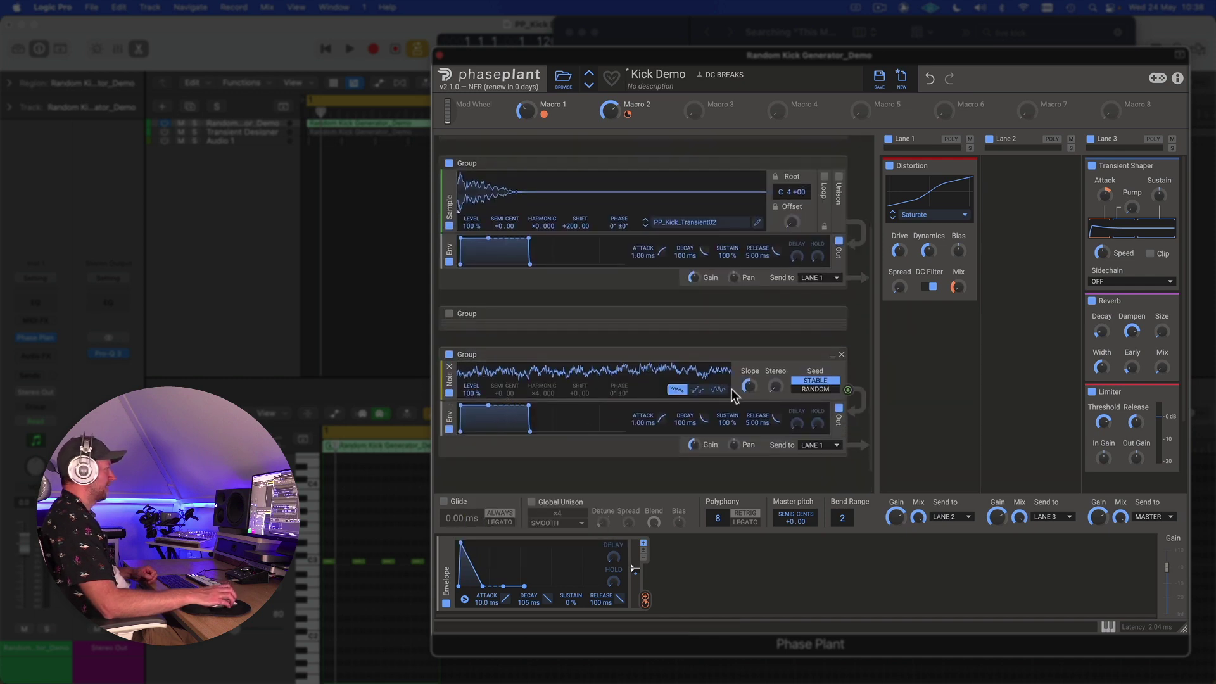
{"action": "left_click", "coordinate": [720, 390]}
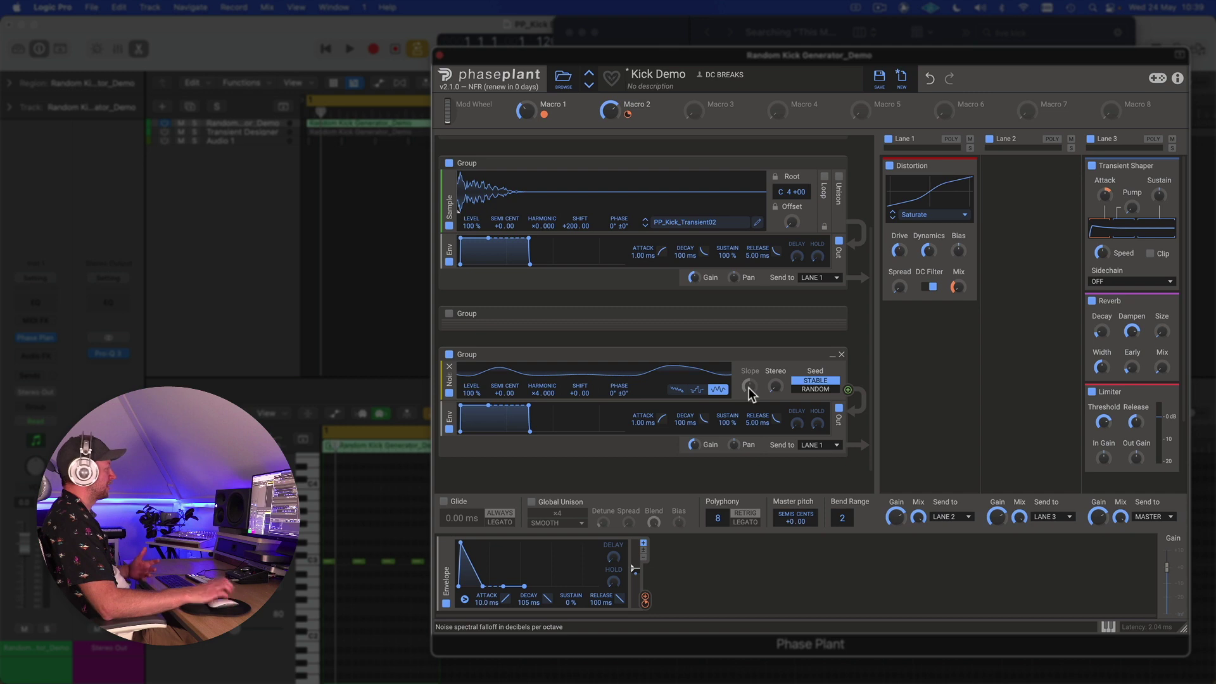
{"action": "left_click_drag", "start_coordinate": [644, 318], "coordinate": [662, 358]}
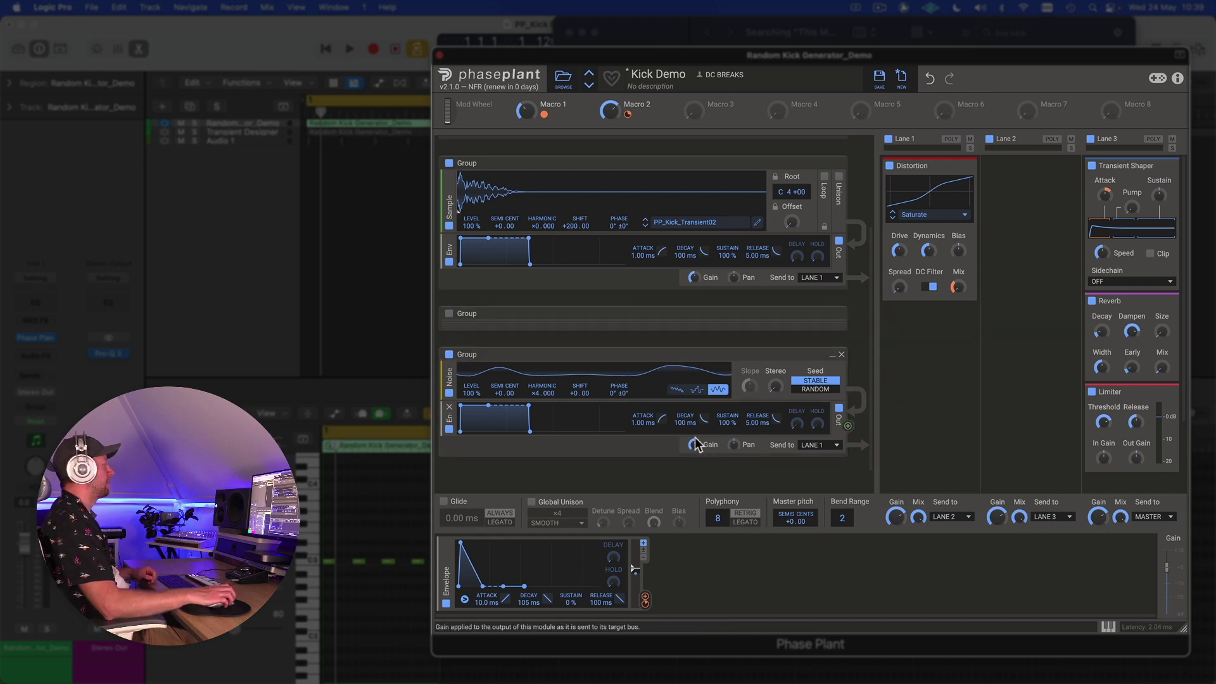
Insert a high-pass Filter between the Noise generator and its envelope output and play the result.
{"action": "left_click", "coordinate": [451, 465]}
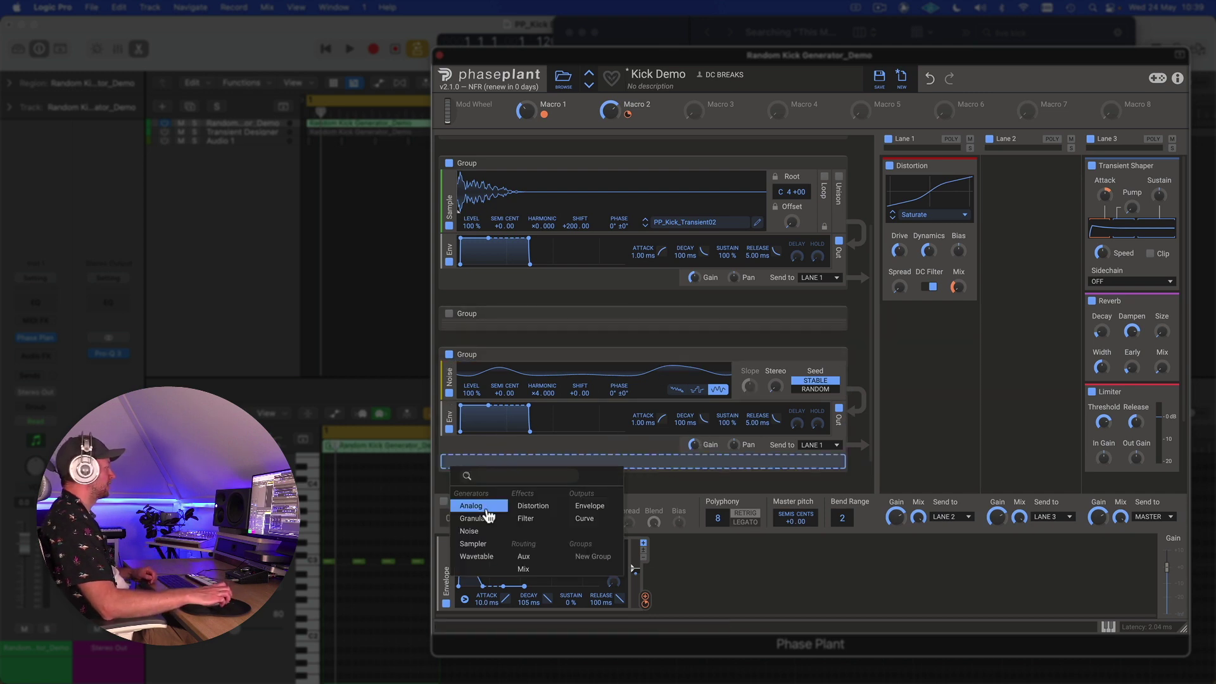
{"action": "left_click", "coordinate": [532, 518]}
{"action": "left_click_drag", "start_coordinate": [452, 475], "coordinate": [452, 382]}
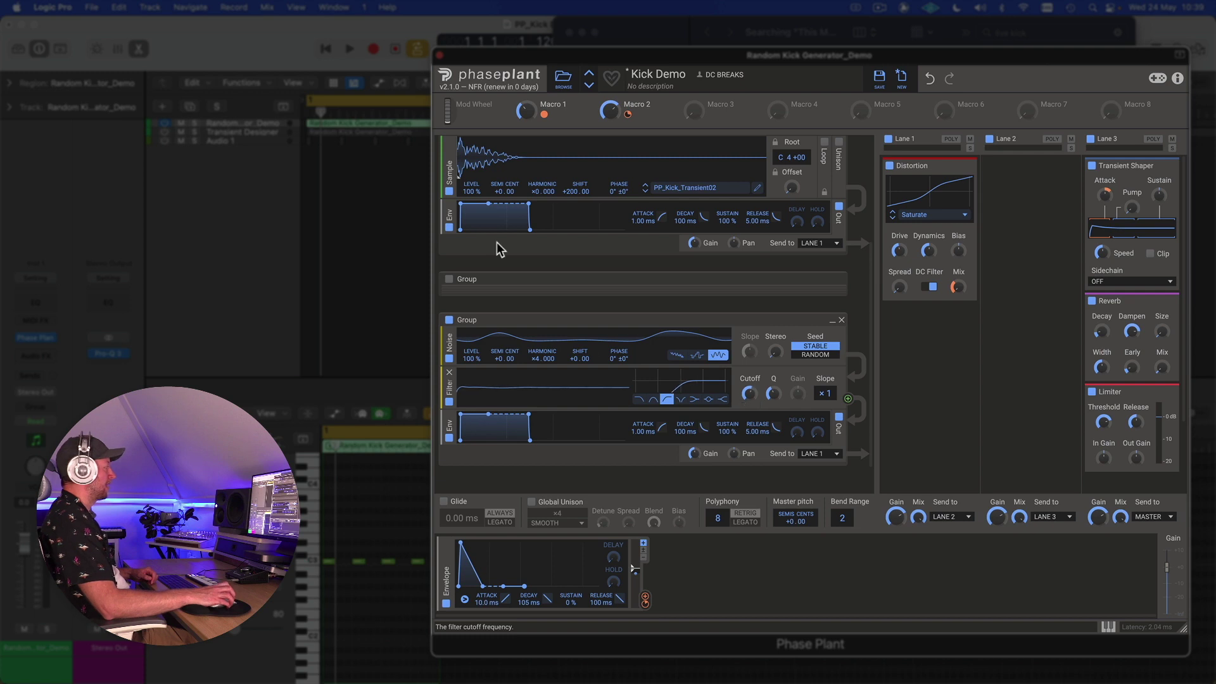
{"action": "scroll", "coordinate": [518, 219], "scroll_direction": "up", "scroll_amount": 4}
{"action": "scroll", "coordinate": [597, 241], "scroll_direction": "down", "scroll_amount": 5}
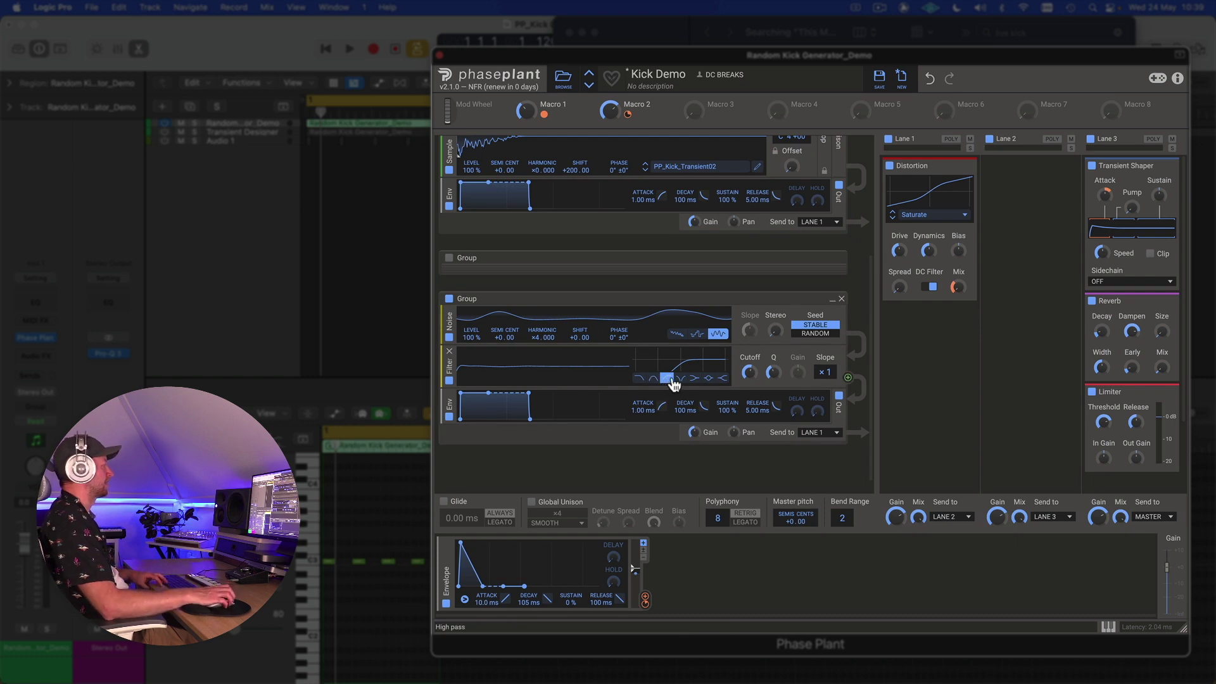
{"action": "key", "text": "space"}
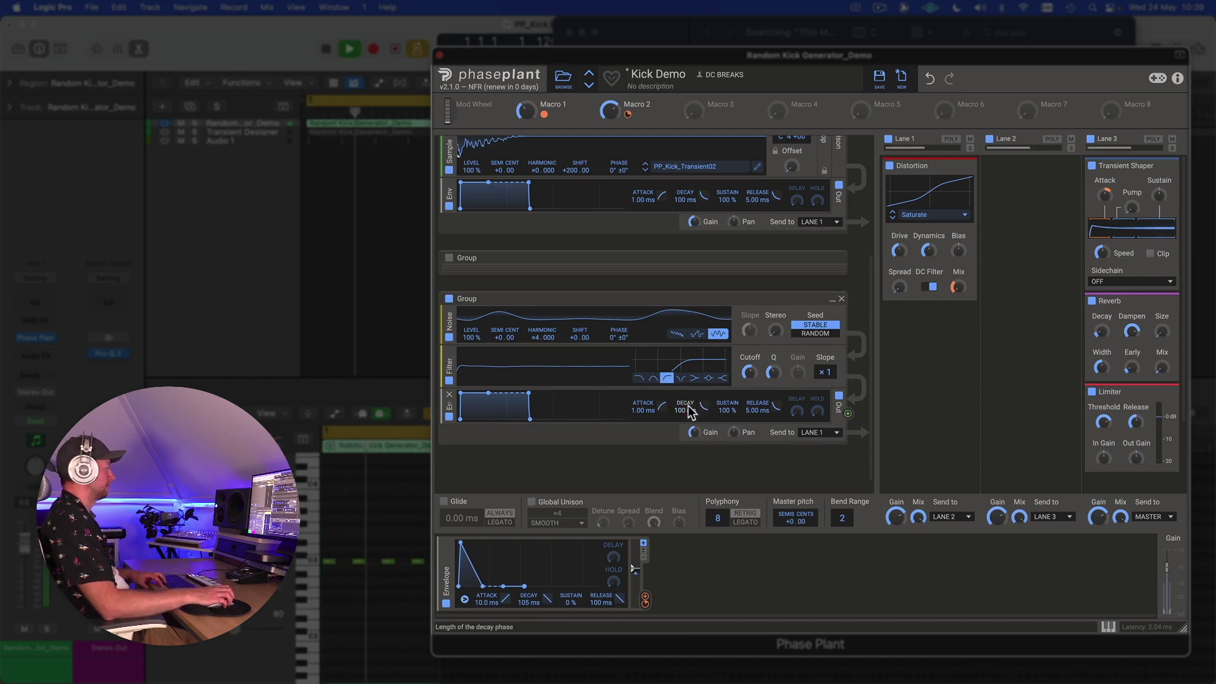
{"action": "key", "text": "space"}
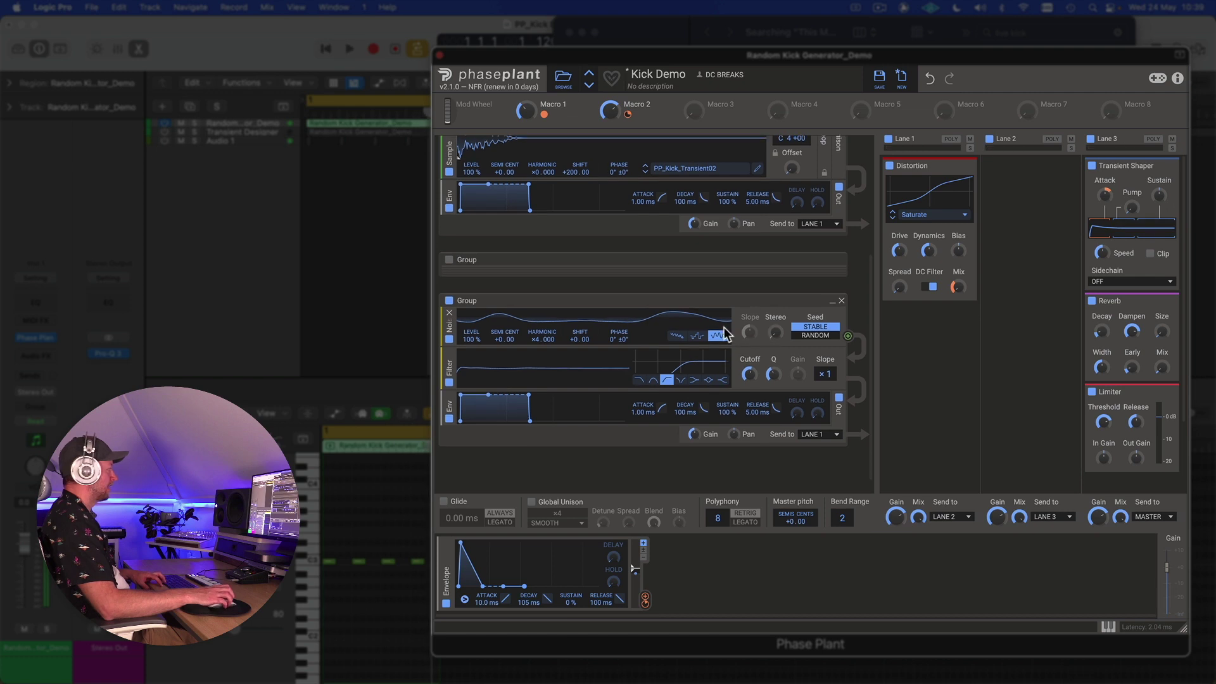
Set the Noise generator's harmonic to 0 and its frequency shift to 4000 Hz.
{"action": "right_click", "coordinate": [534, 339]}
{"action": "type", "text": "0"}
{"action": "key", "text": "Return"}
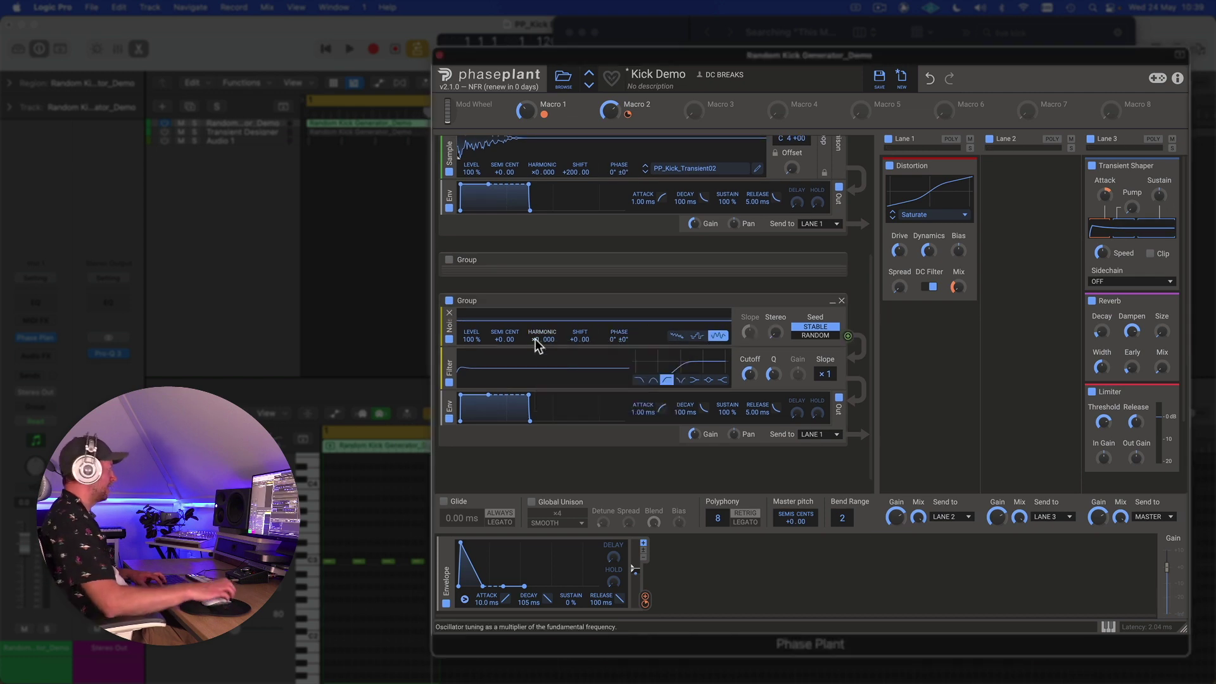
{"action": "right_click", "coordinate": [575, 340]}
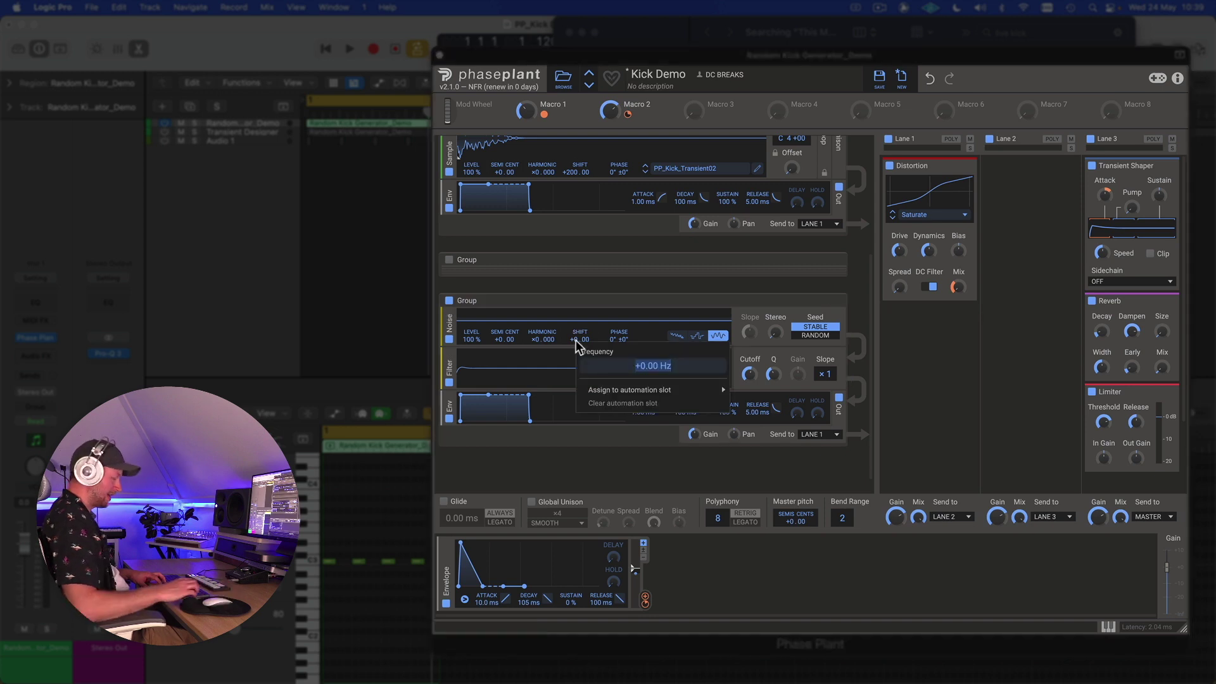
{"action": "type", "text": "4000"}
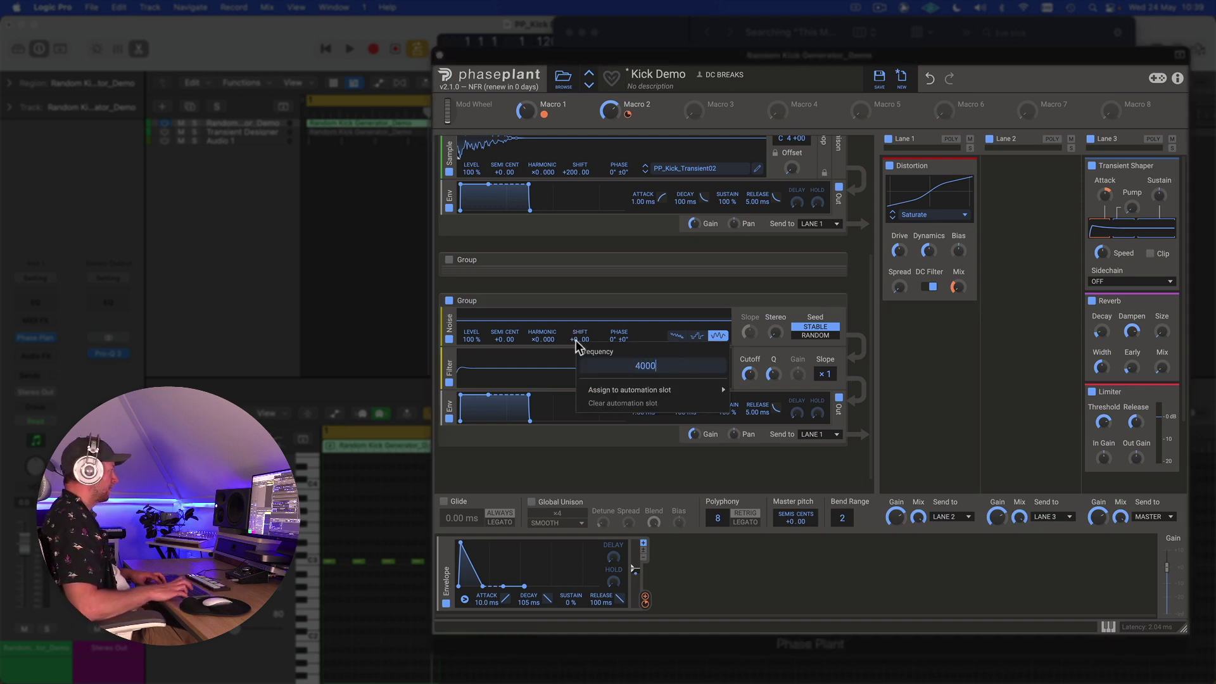
{"action": "key", "text": "Return"}
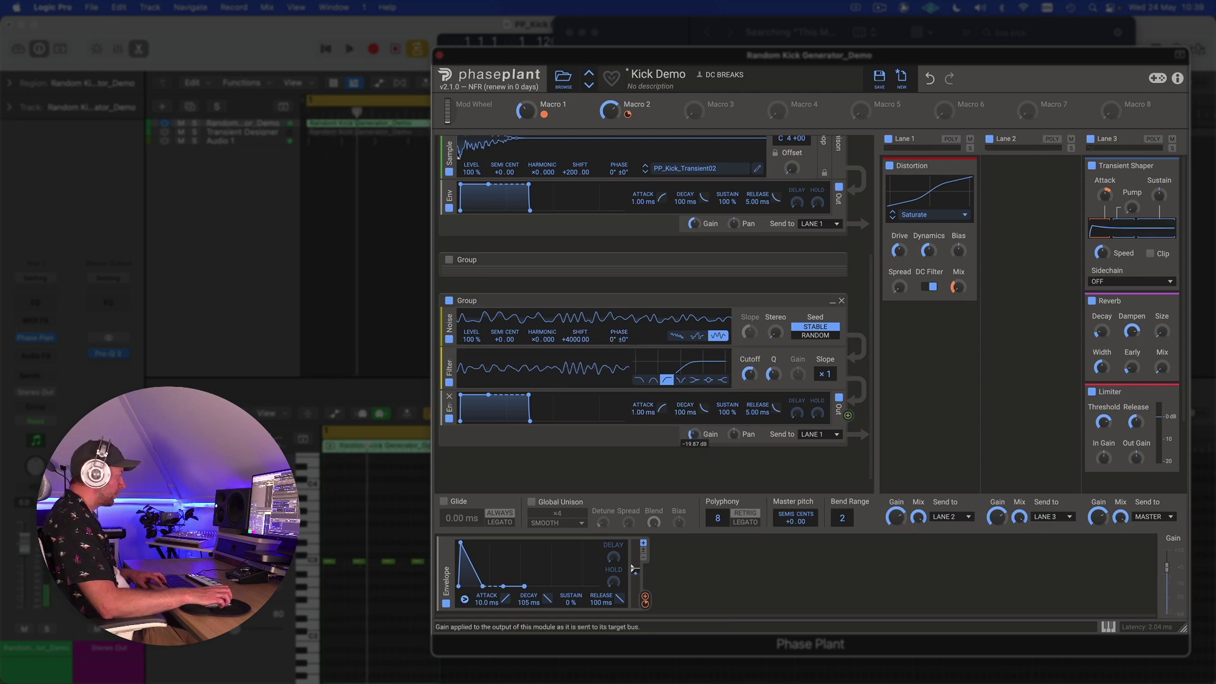
Lower the Noise group's gain, set its envelope attack to 18.5 ms and raise the Filter cutoff during playback.
{"action": "left_click_drag", "start_coordinate": [695, 434], "coordinate": [643, 407]}
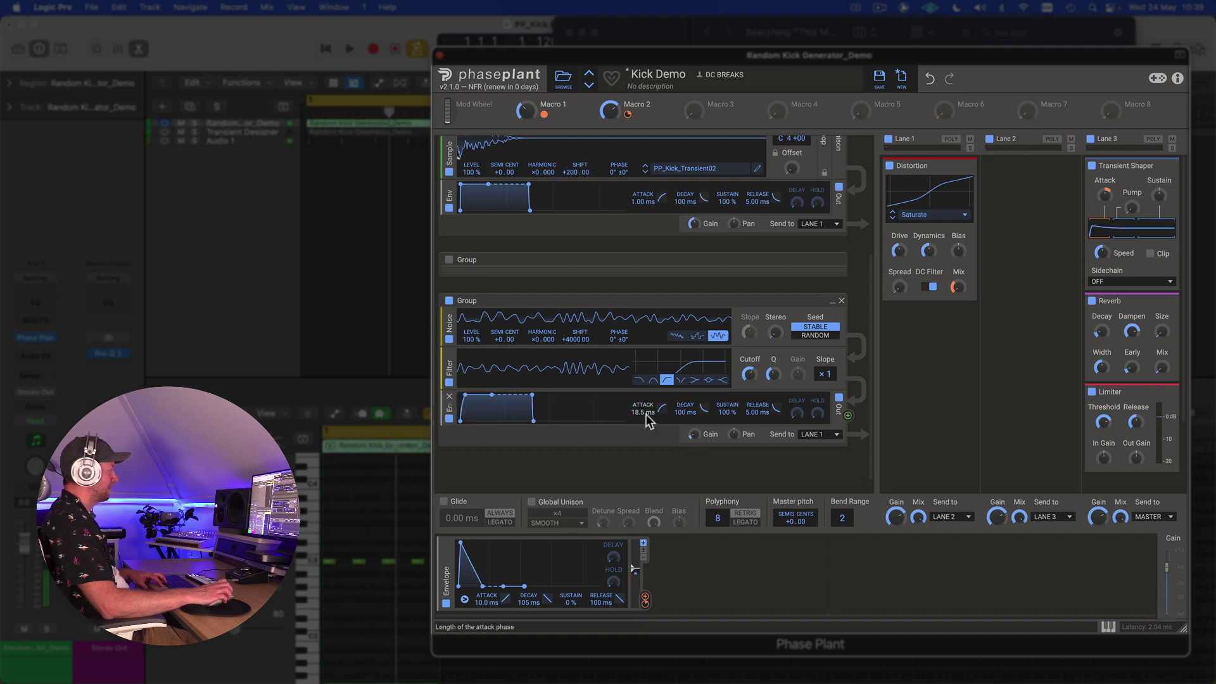
{"action": "key", "text": "space"}
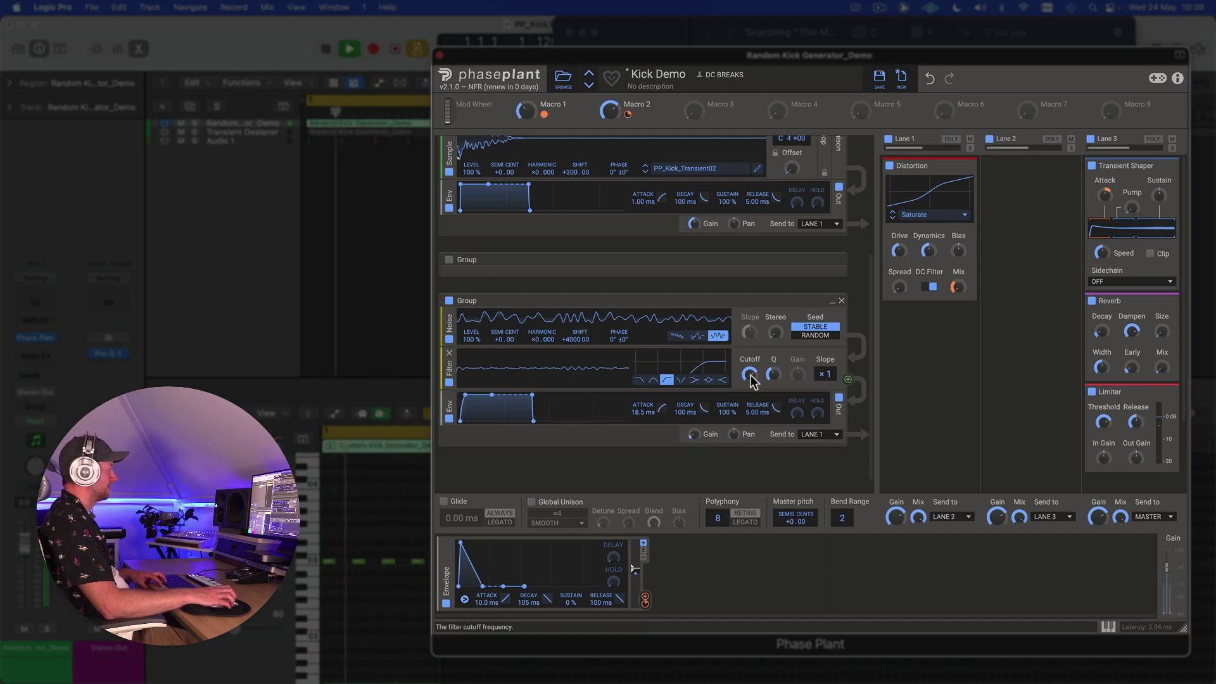
{"action": "left_click_drag", "start_coordinate": [750, 375], "coordinate": [750, 381]}
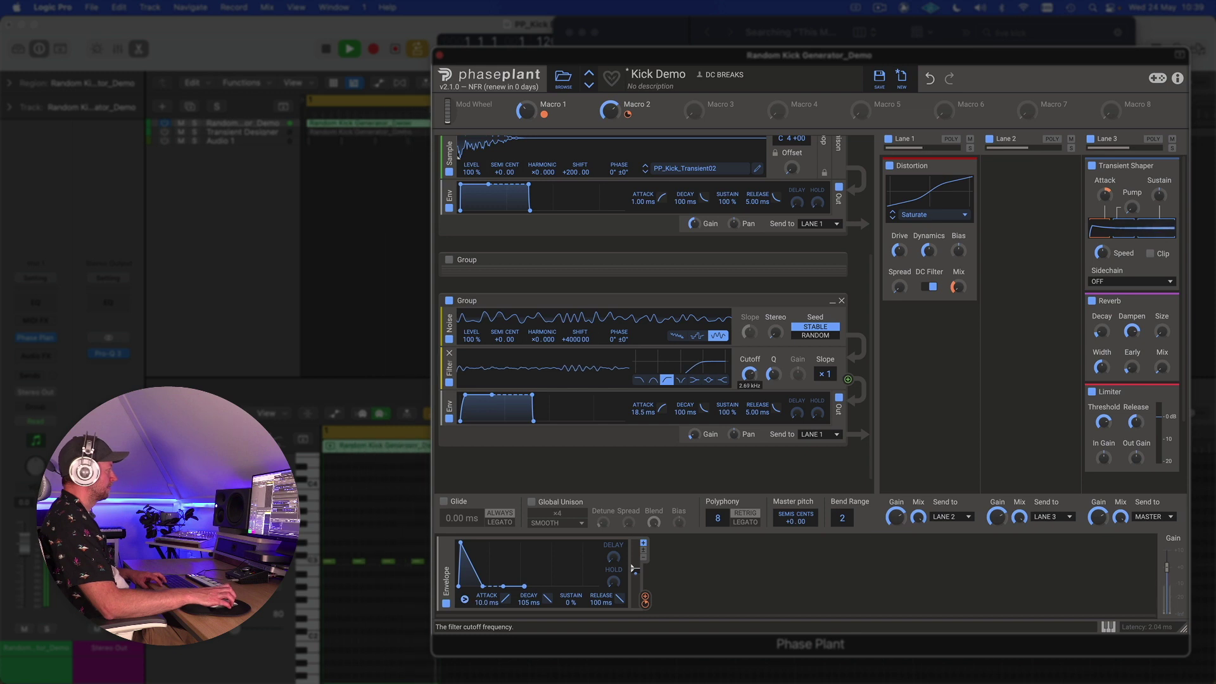
{"action": "key", "text": "space"}
Set the Noise generator's frequency shift to 5000 Hz and slightly raise its stereo blend during playback.
{"action": "right_click", "coordinate": [576, 337]}
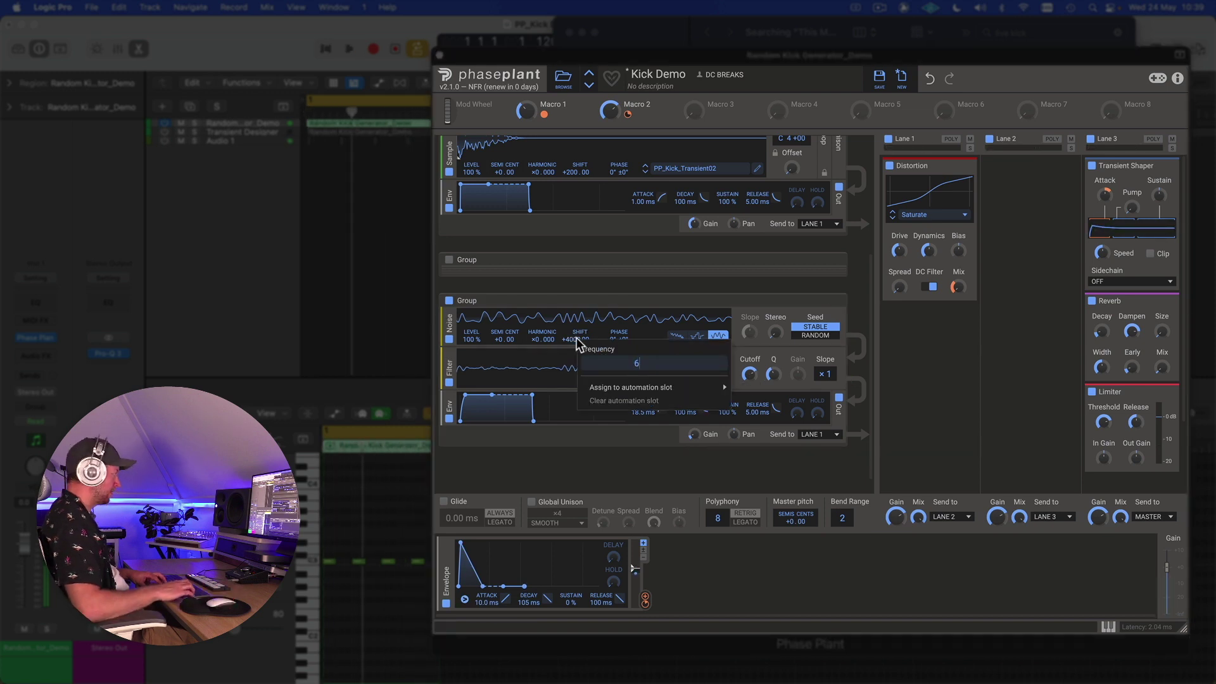
{"action": "type", "text": "650"}
{"action": "key", "text": "Return"}
{"action": "key", "text": "space"}
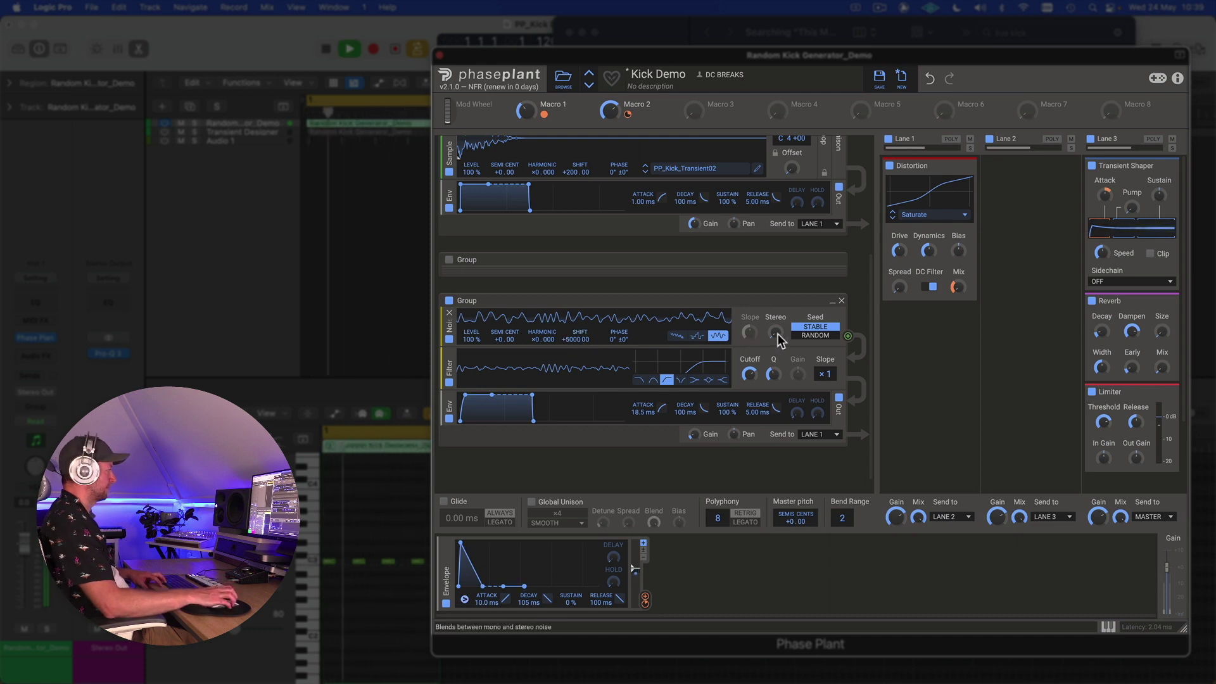
{"action": "mouse_move", "coordinate": [778, 333]}
{"action": "left_mouse_down"}
{"action": "mouse_move", "coordinate": [778, 323]}
{"action": "mouse_move", "coordinate": [772, 354]}
{"action": "left_mouse_up"}
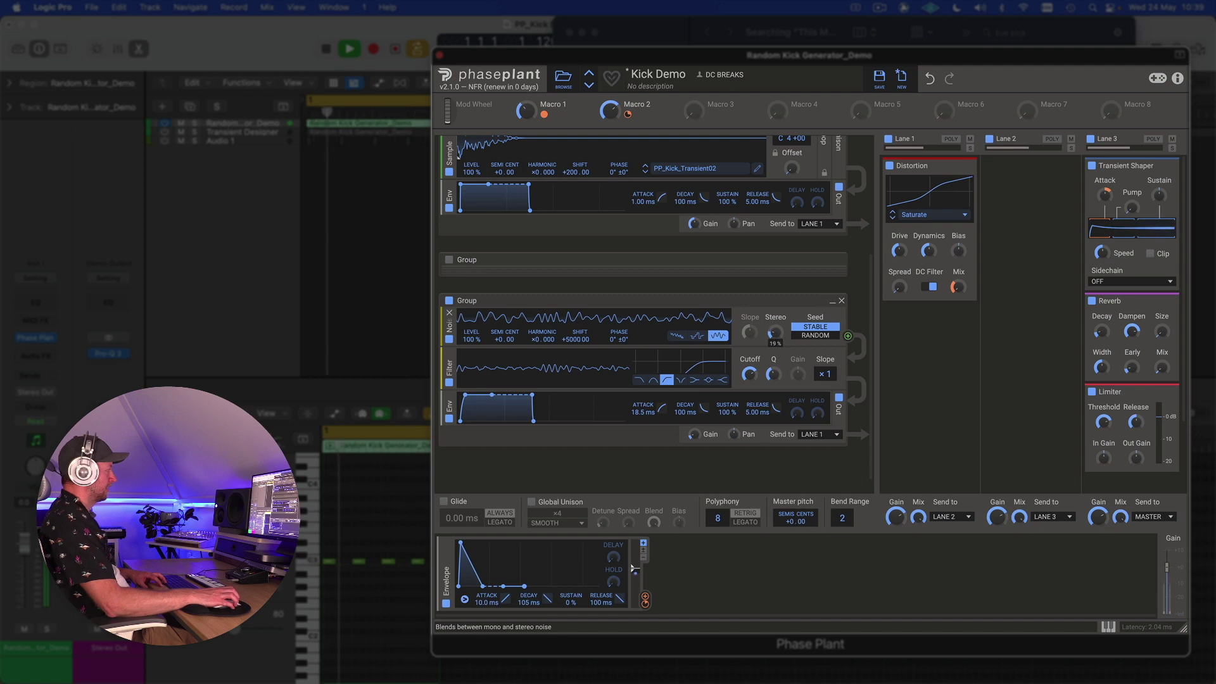
{"action": "key", "text": "space"}
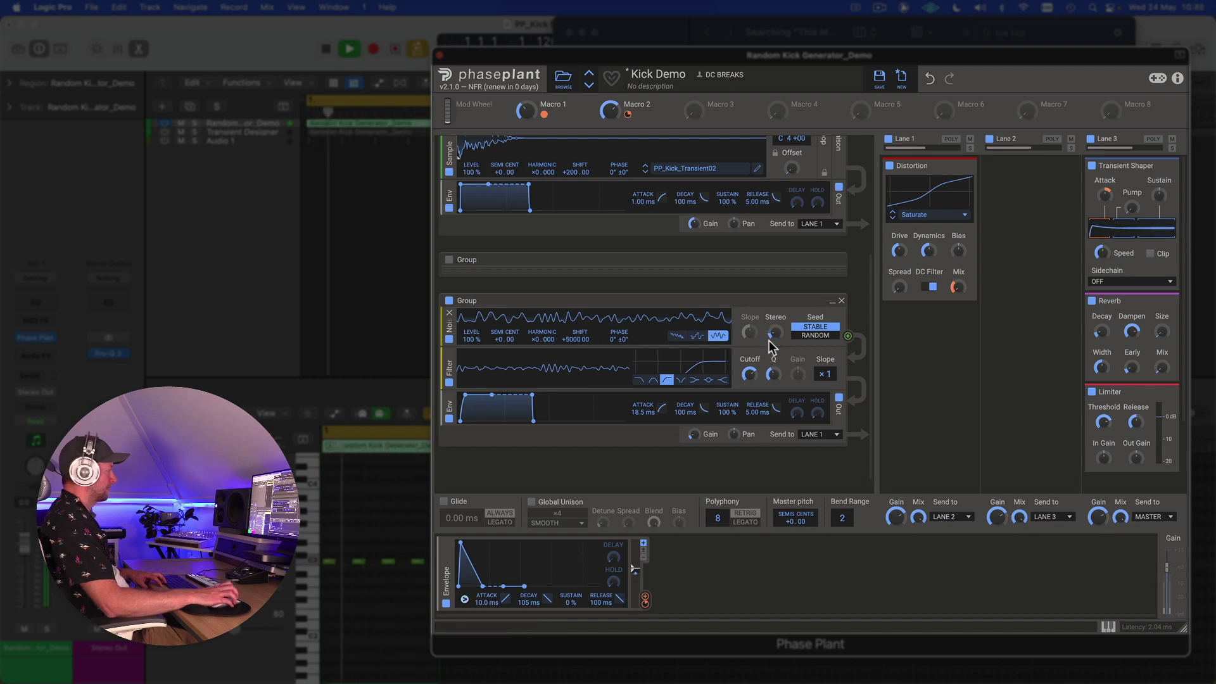
Set the Noise group's envelope sustain to 0% and lengthen its decay to 316 ms during playback.
{"action": "left_click_drag", "start_coordinate": [726, 412], "coordinate": [726, 408]}
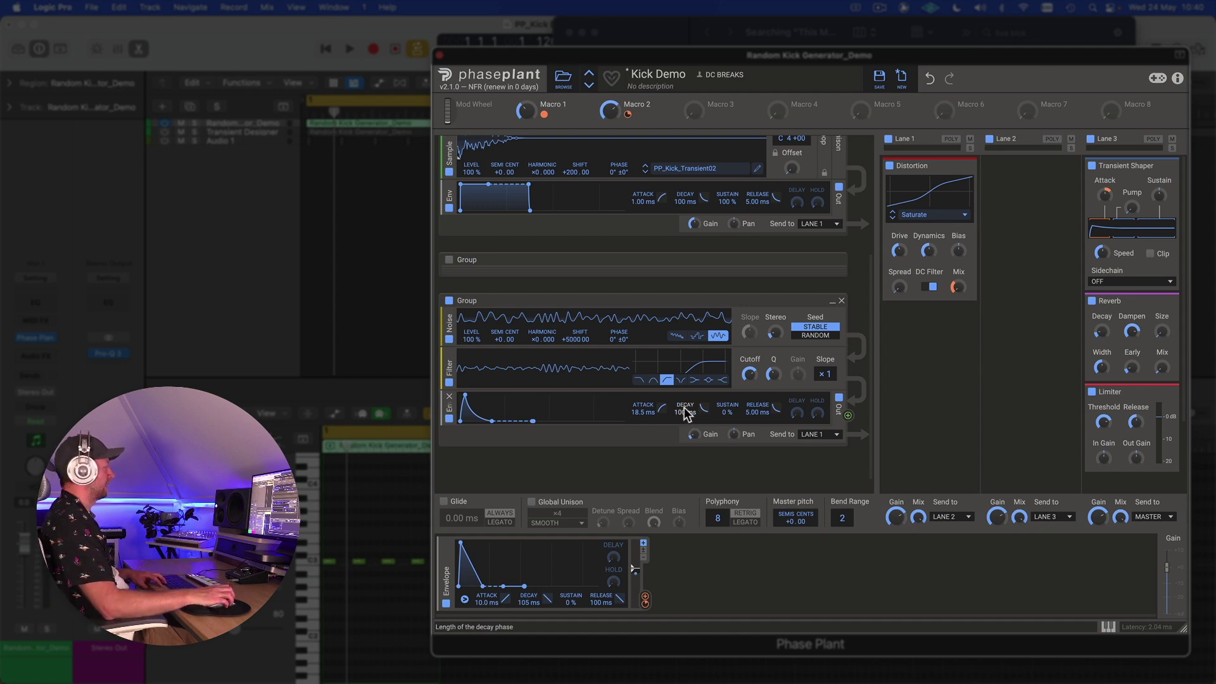
{"action": "key", "text": "space"}
{"action": "left_click_drag", "start_coordinate": [686, 413], "coordinate": [685, 385]}
Adjust the Noise group's cutoff to about 3.9 kHz, gain to about -34 dB and envelope decay to about 173 ms.
{"action": "left_click_drag", "start_coordinate": [694, 435], "coordinate": [694, 446]}
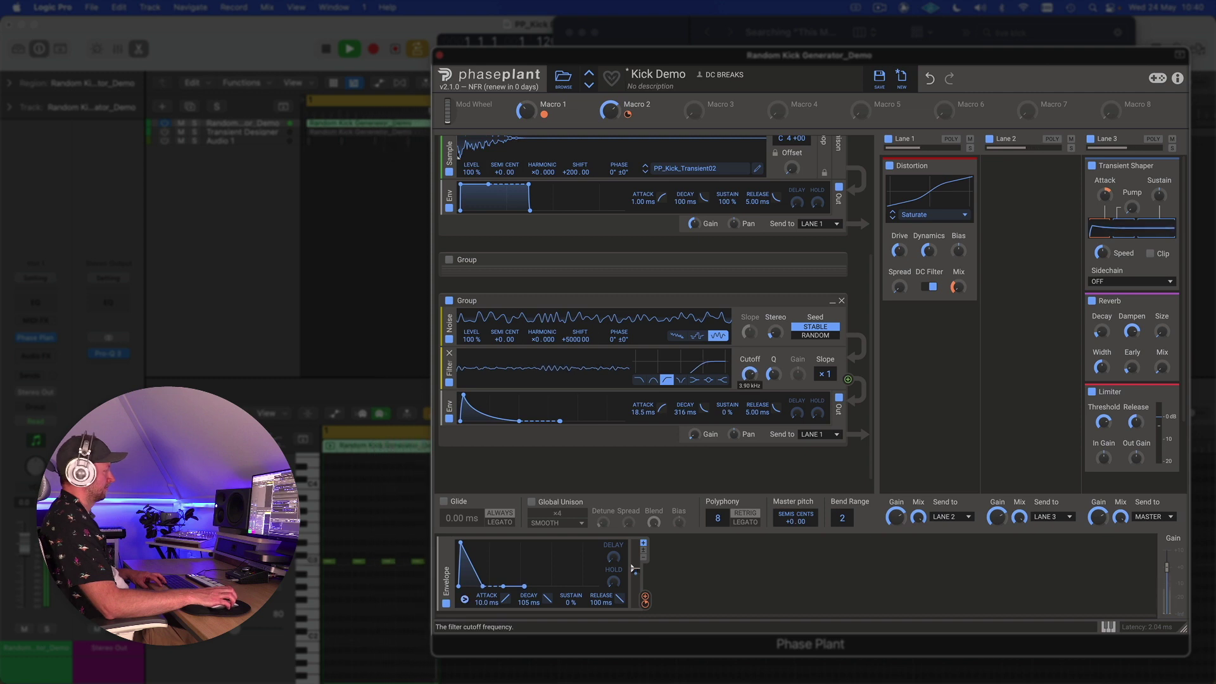
{"action": "left_click", "coordinate": [694, 435]}
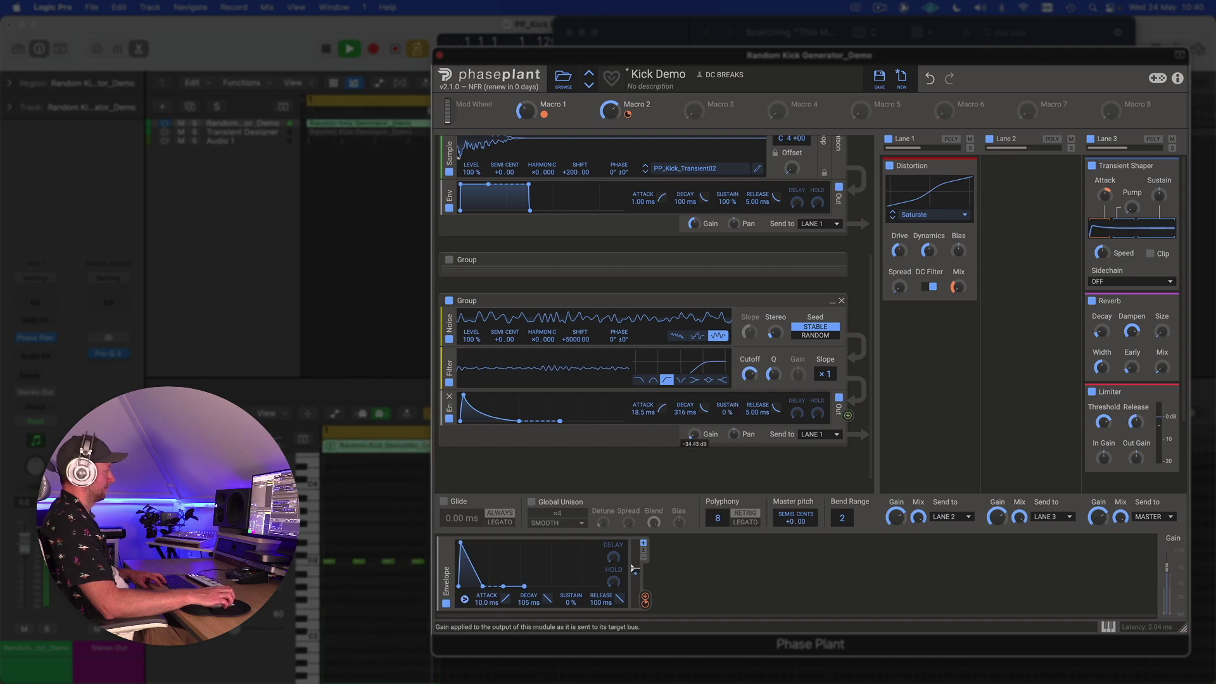
{"action": "left_click_drag", "start_coordinate": [685, 412], "coordinate": [685, 434]}
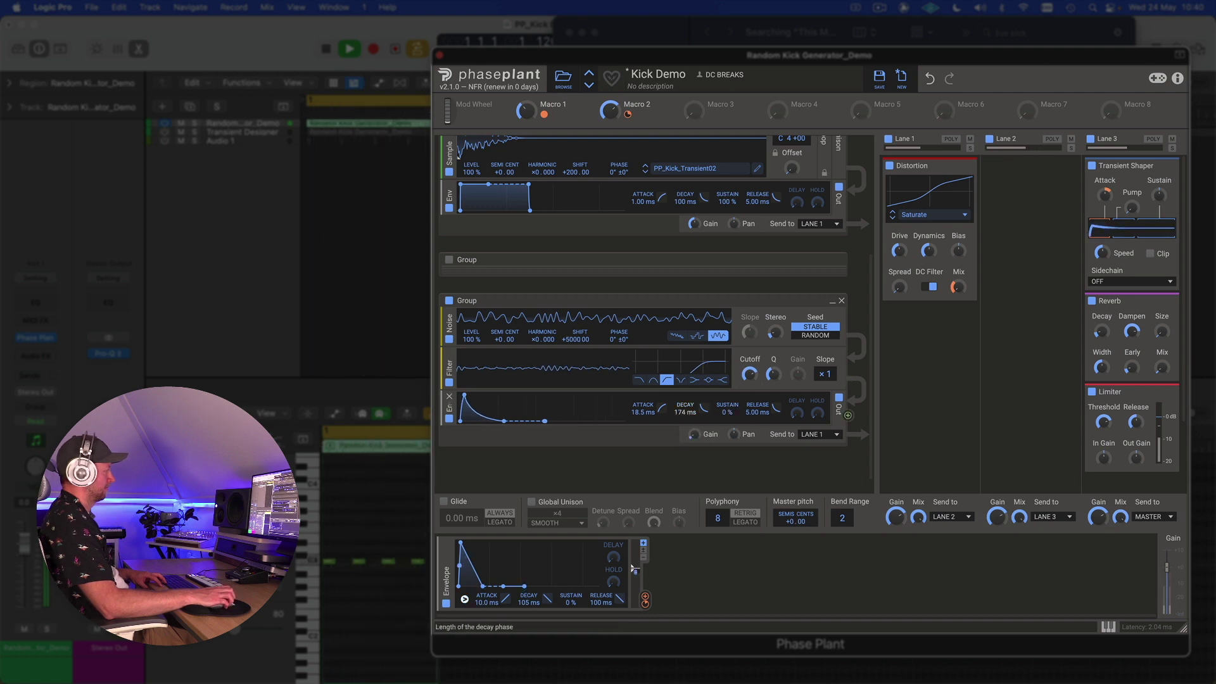
Compare the kick with the Noise group disabled and enabled, and stop playback.
{"action": "left_click", "coordinate": [449, 301]}
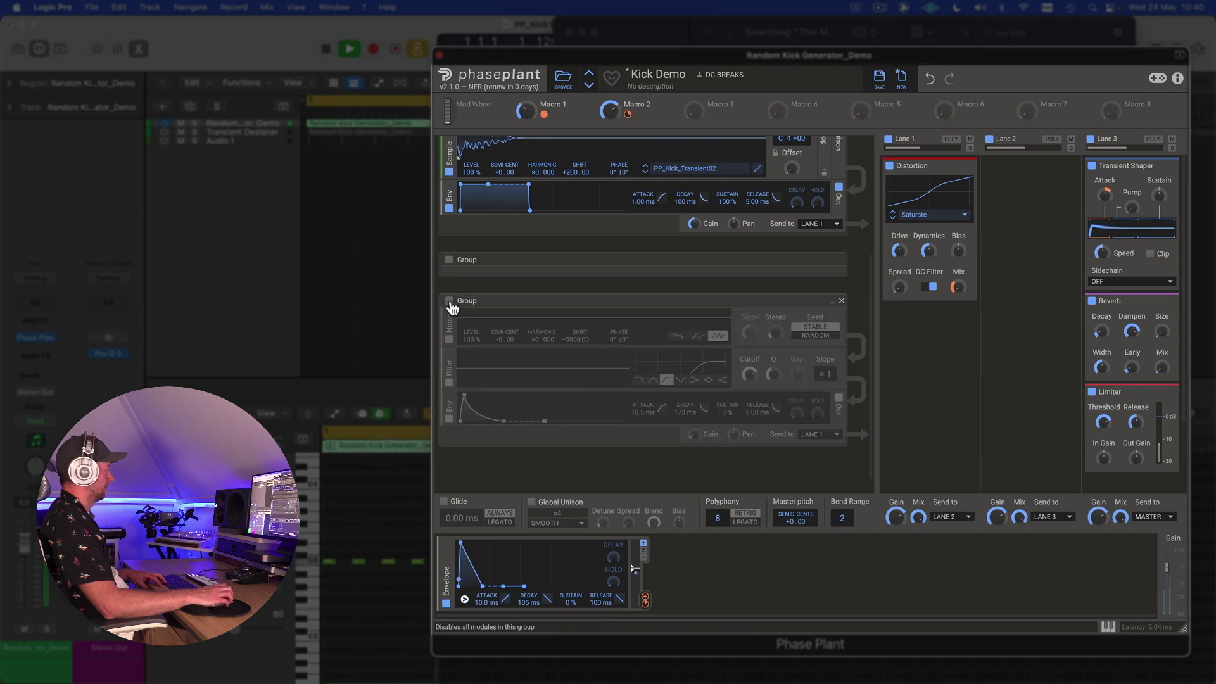
{"action": "left_click", "coordinate": [449, 300]}
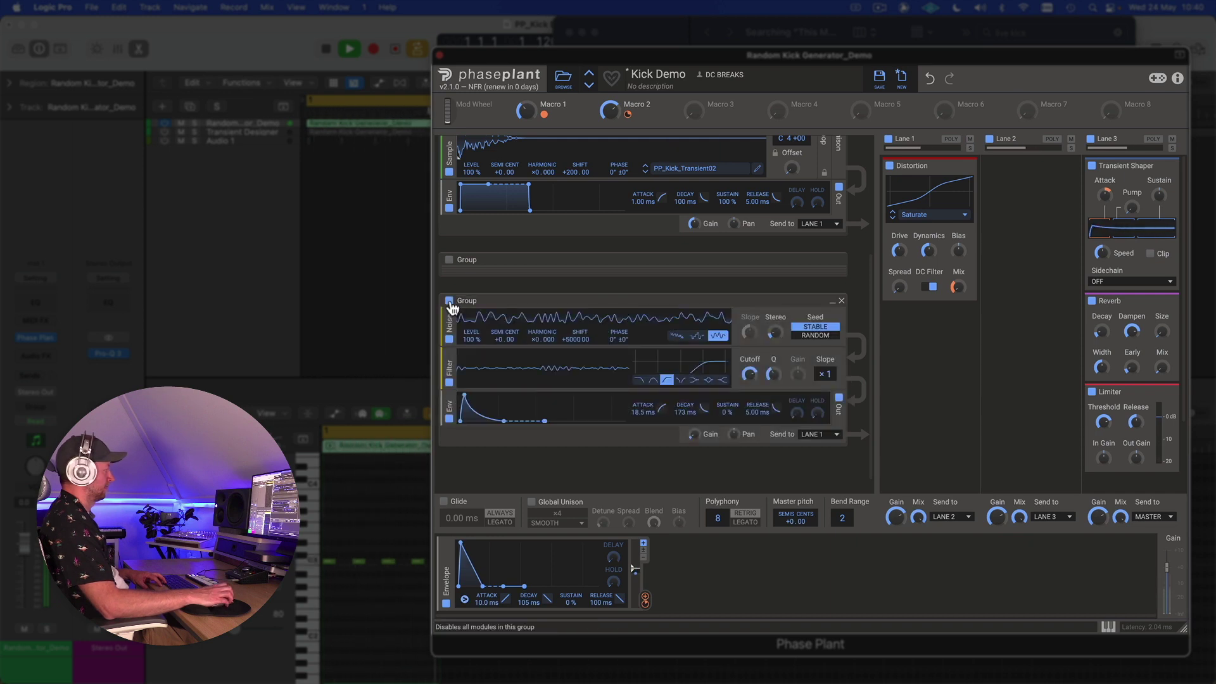
{"action": "key", "text": "space"}
Insert an Overdrive Distortion between the Noise group's Filter and envelope output and play the kick.
{"action": "left_click", "coordinate": [463, 455]}
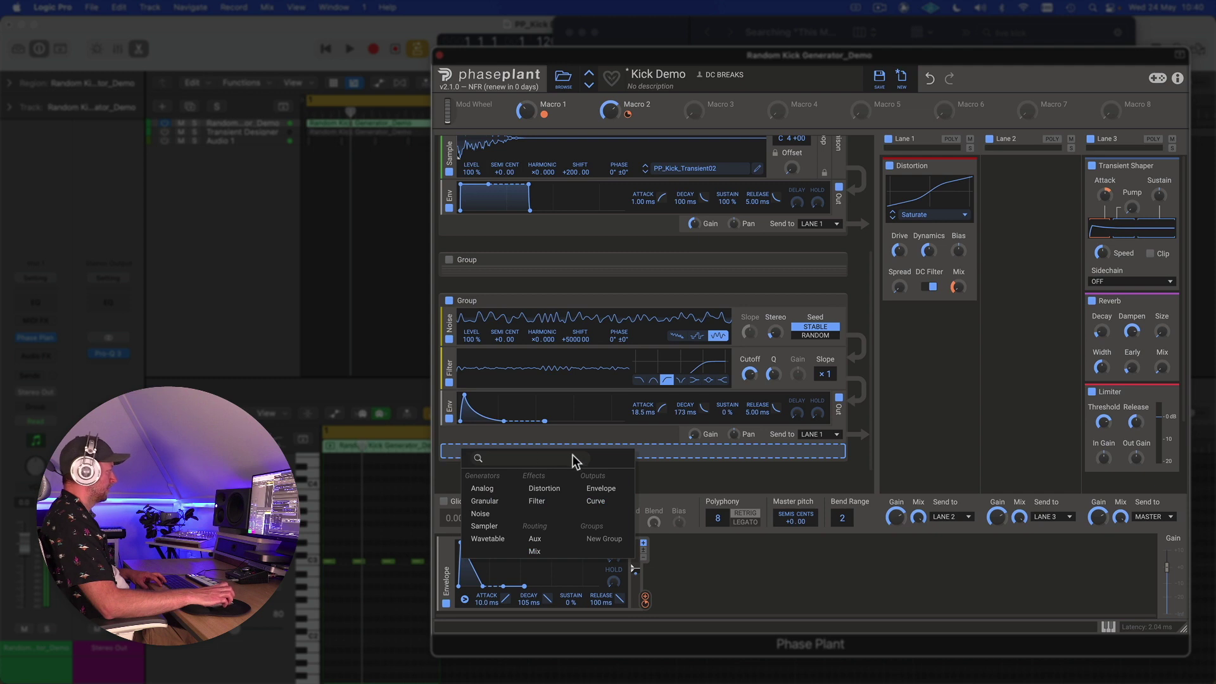
{"action": "left_click", "coordinate": [537, 489]}
{"action": "left_click_drag", "start_coordinate": [451, 465], "coordinate": [452, 374]}
{"action": "key", "text": "space"}
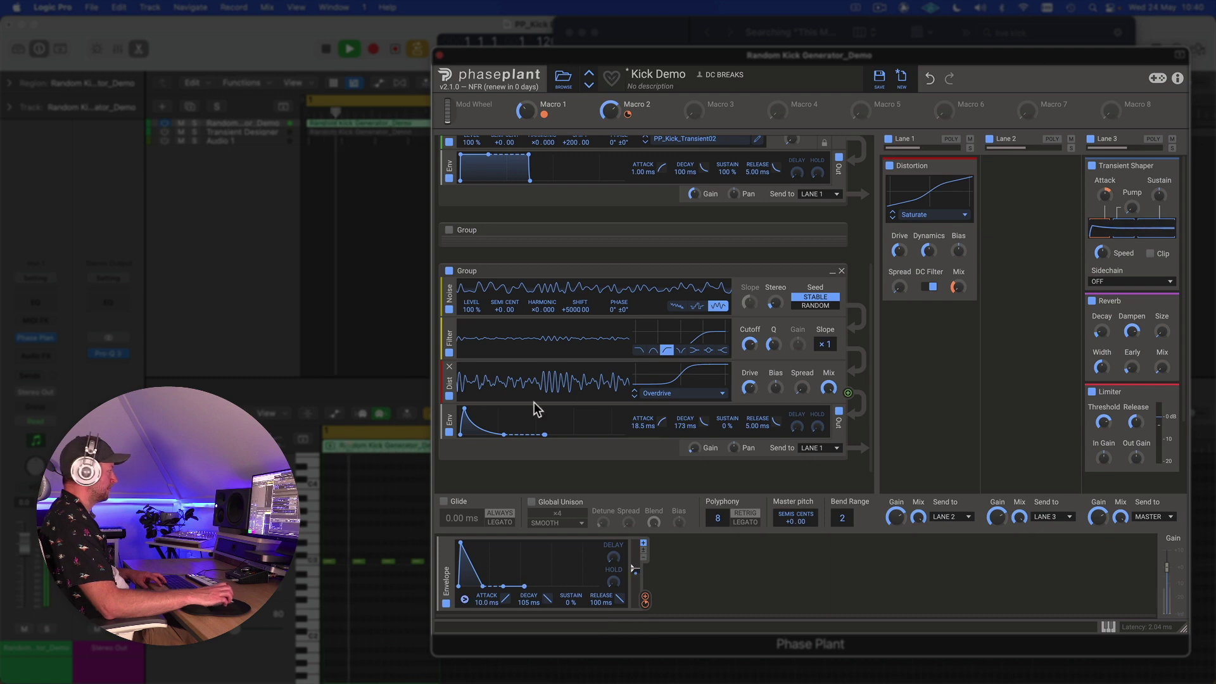
Add a low-pass Filter after the Noise group's Distortion, adjusting its cutoff and setting the envelope decay to 144 ms while the kick plays.
{"action": "key", "text": "space"}
{"action": "left_click", "coordinate": [447, 461]}
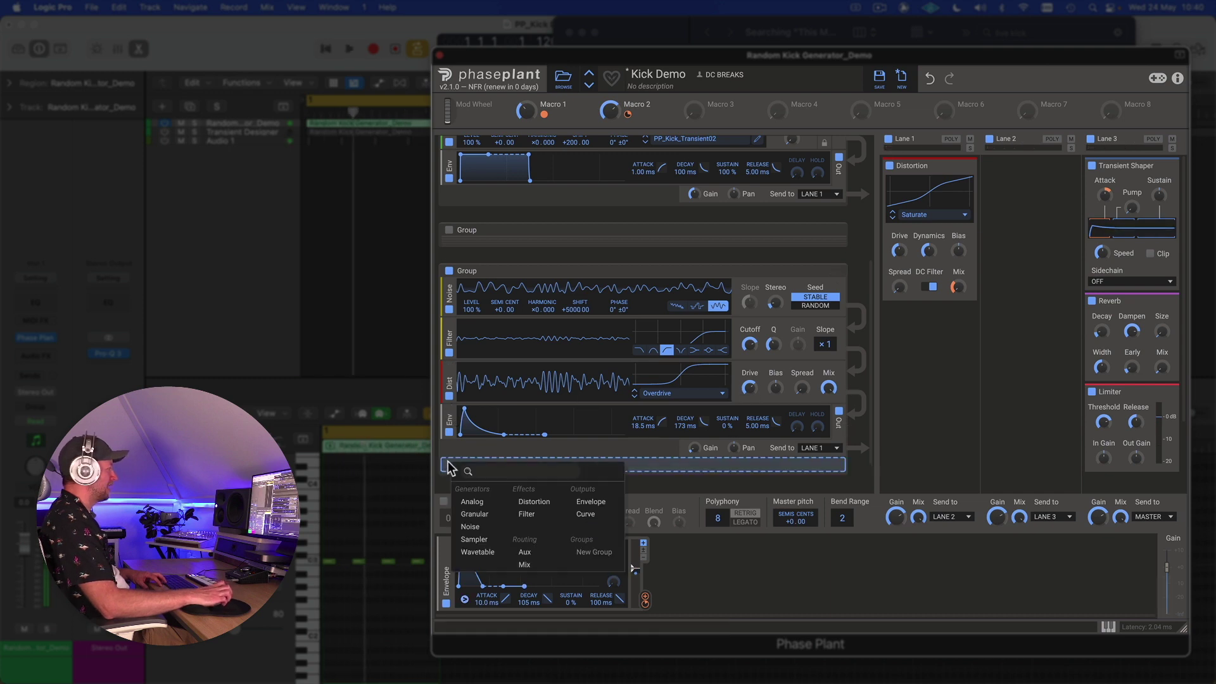
{"action": "left_click", "coordinate": [529, 514]}
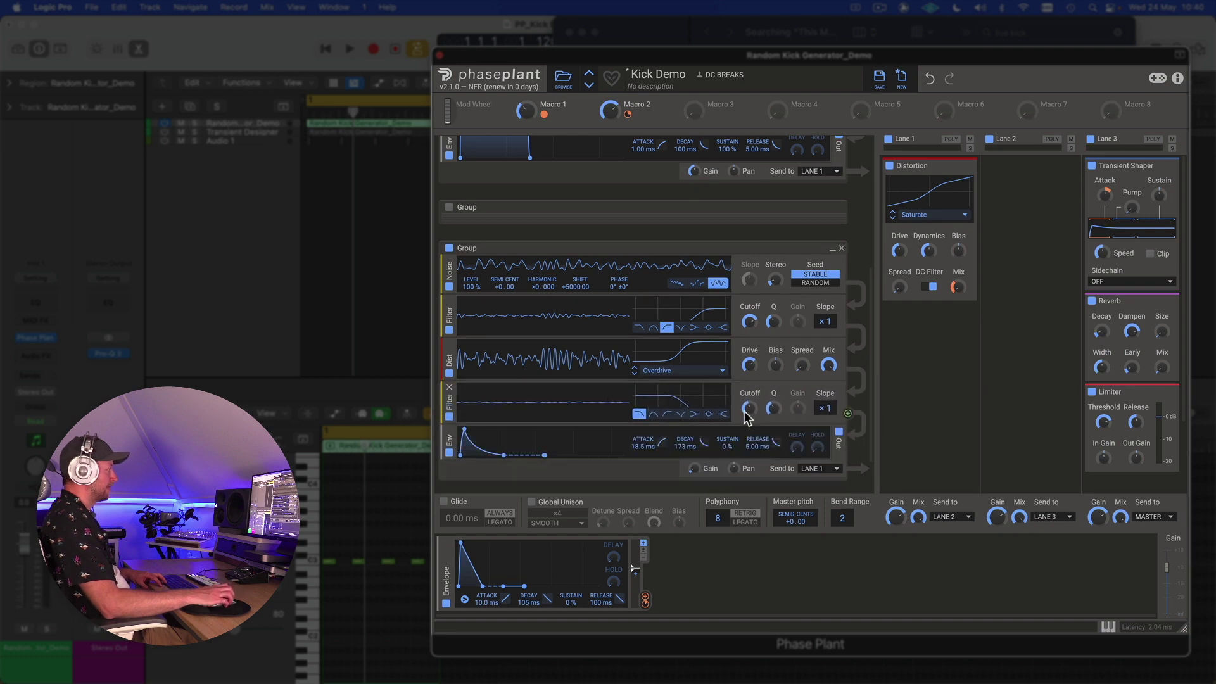
{"action": "key", "text": "space"}
{"action": "left_click_drag", "start_coordinate": [748, 410], "coordinate": [685, 464]}
{"action": "key", "text": "space"}
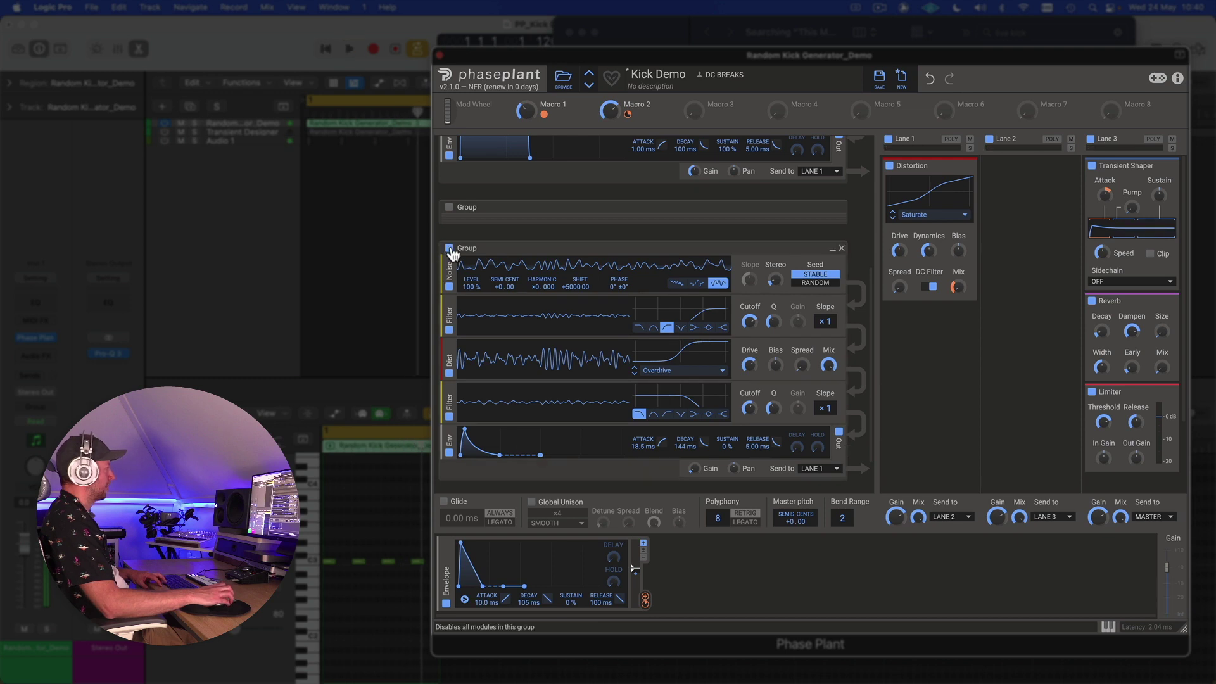
Compare the kick with the Noise group disabled and enabled, and set the group's gain to about -31.65 dB.
{"action": "left_click", "coordinate": [449, 248]}
{"action": "key", "text": "space"}
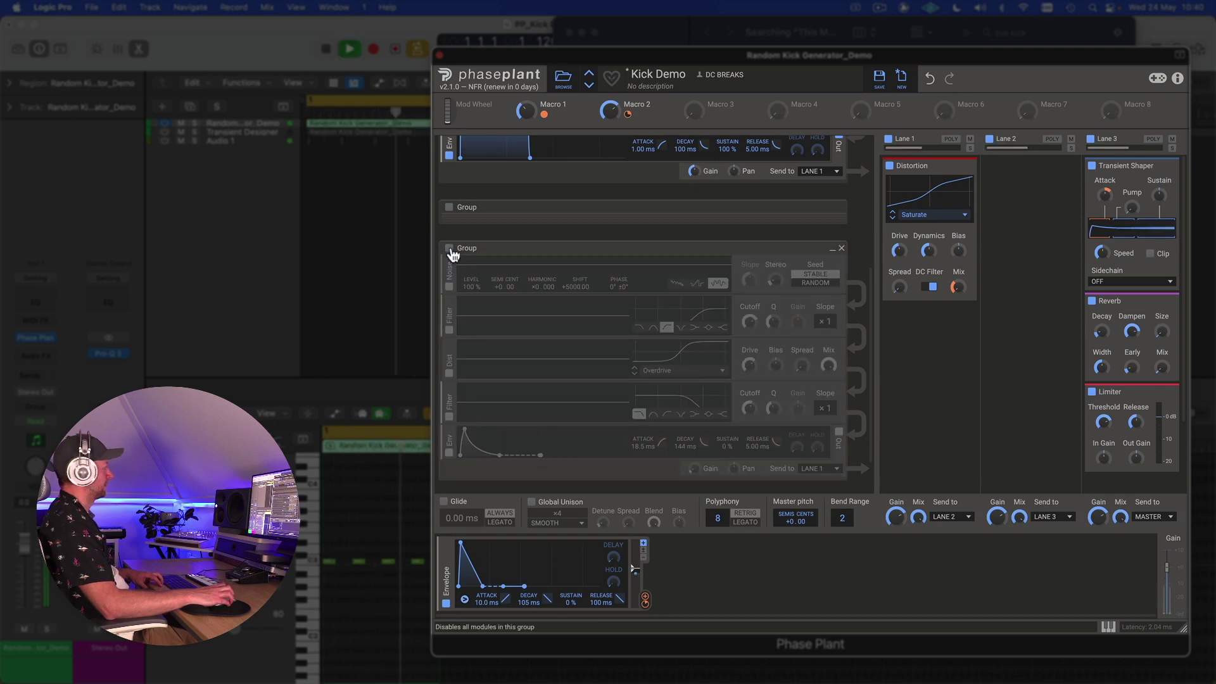
{"action": "left_click", "coordinate": [449, 248]}
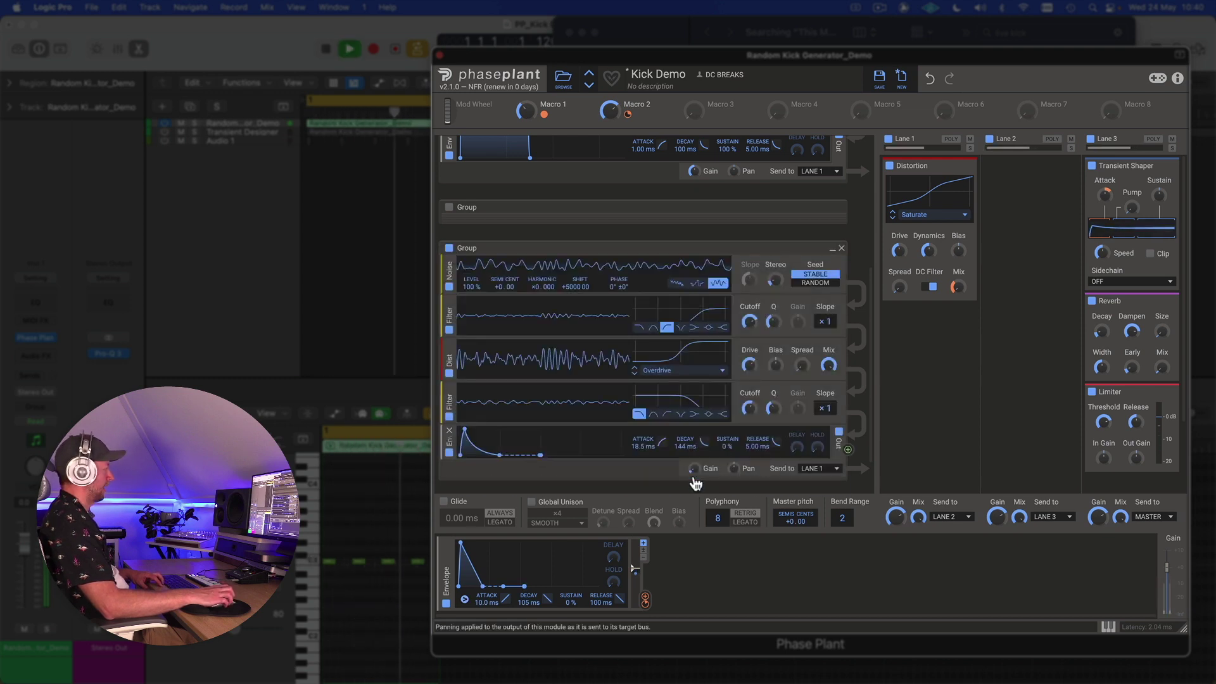
{"action": "left_click_drag", "start_coordinate": [695, 470], "coordinate": [695, 467]}
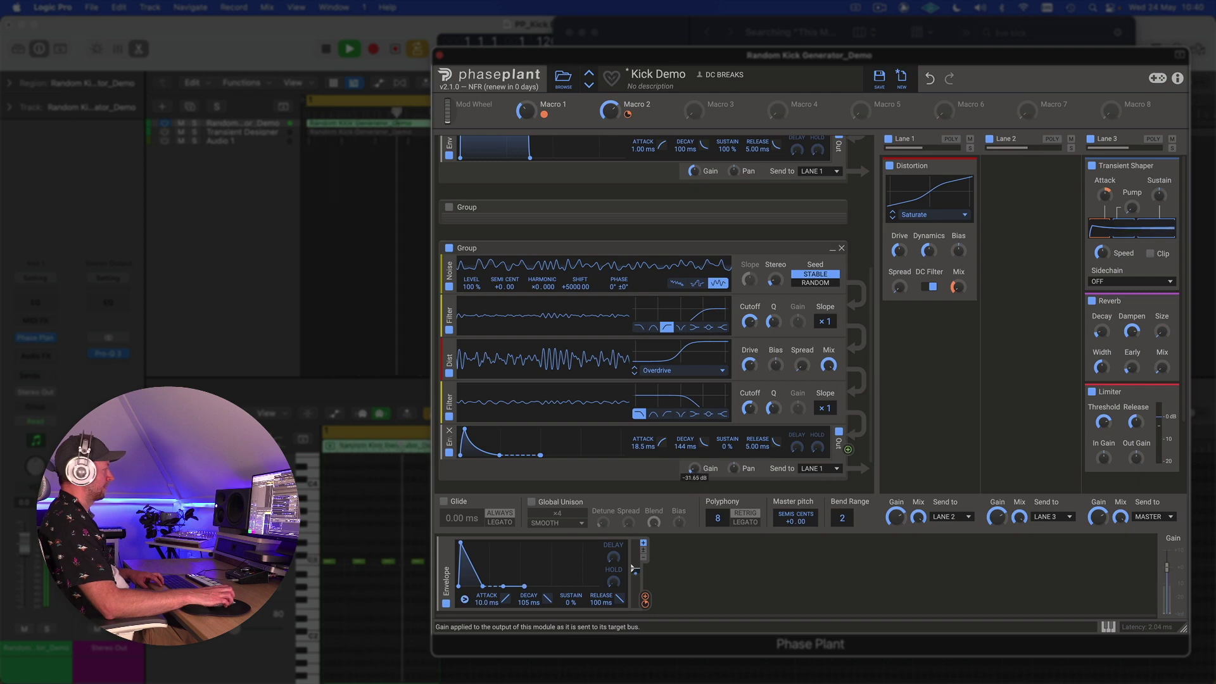
{"action": "key", "text": "space"}
Disable the Noise group, enable the collapsed one-shot sample group above it and audition the kick.
{"action": "left_click", "coordinate": [449, 248]}
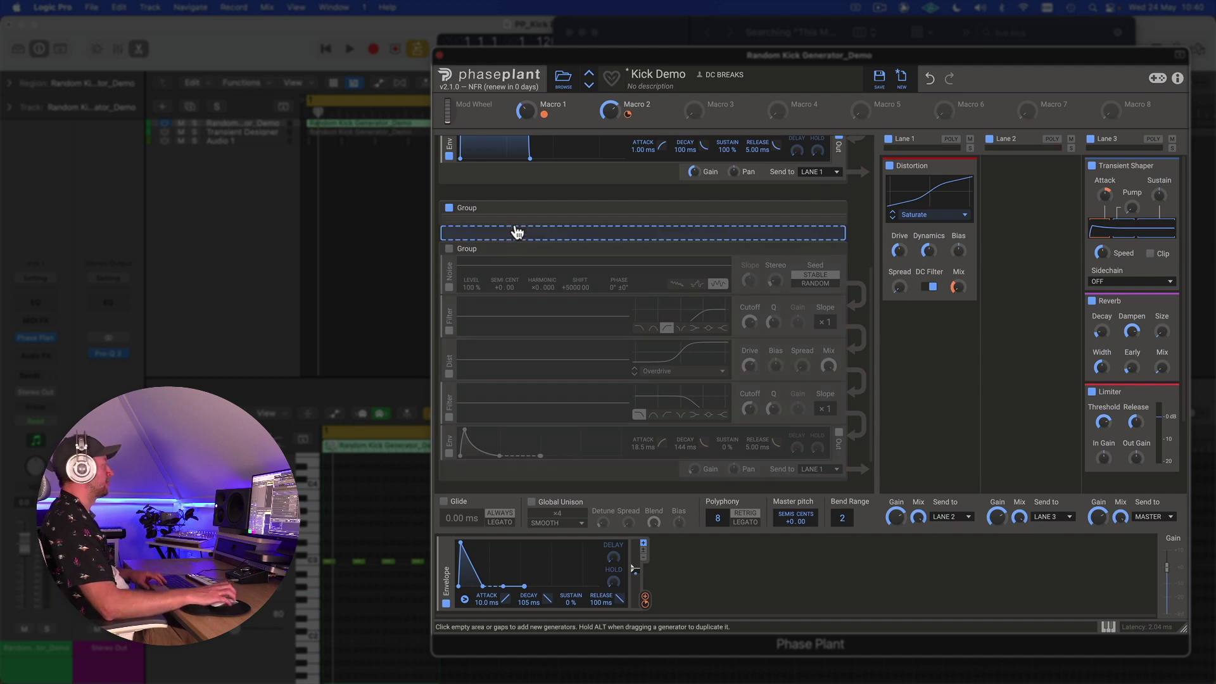
{"action": "key", "text": "space"}
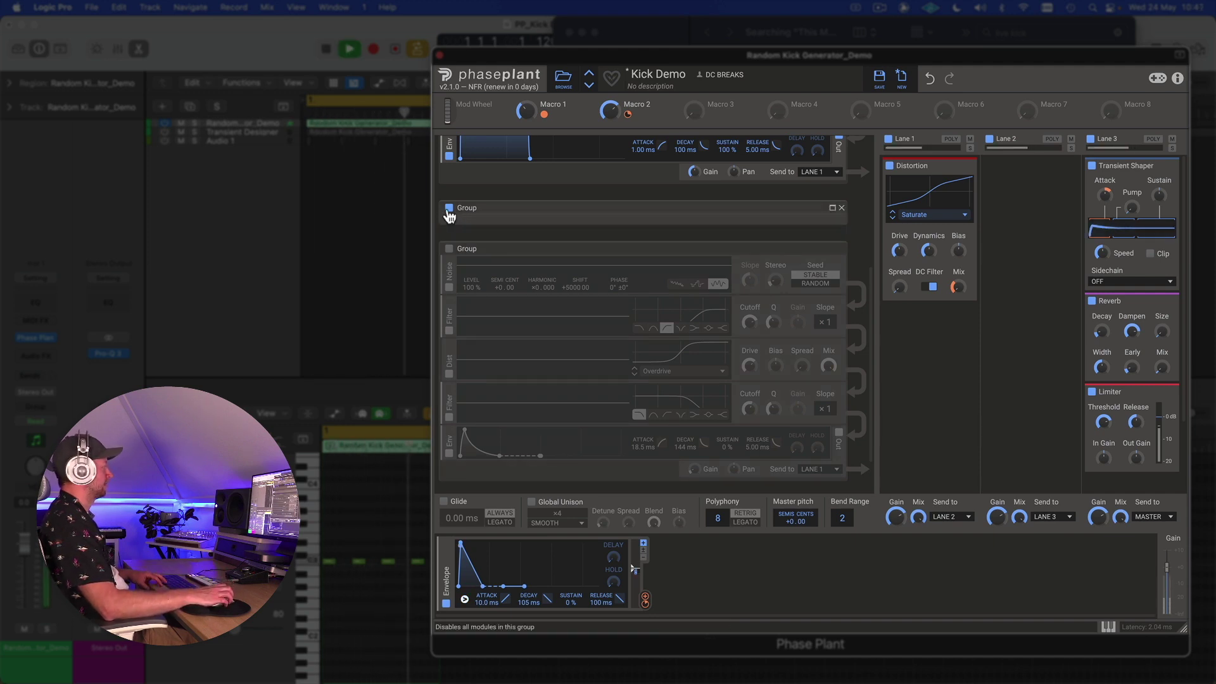
{"action": "key", "text": "space"}
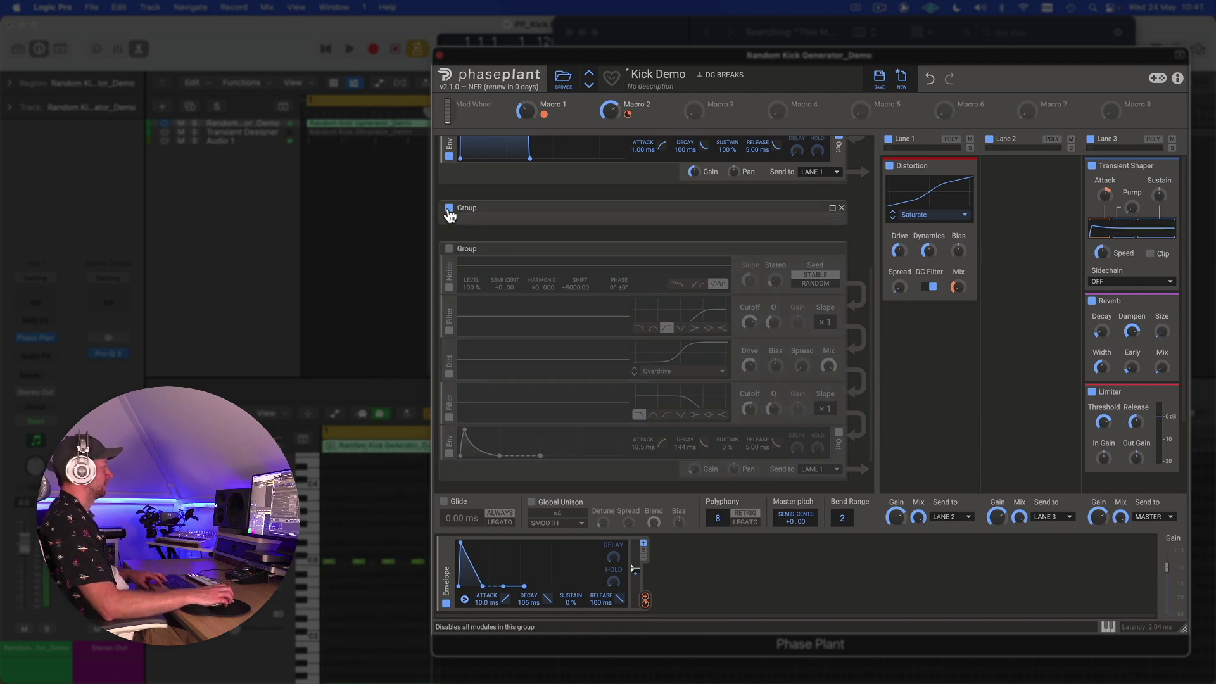
Expand the one-shot sample group, set its envelope attack to 14.0 ms and adjust its output gain during playback.
{"action": "left_click", "coordinate": [832, 208]}
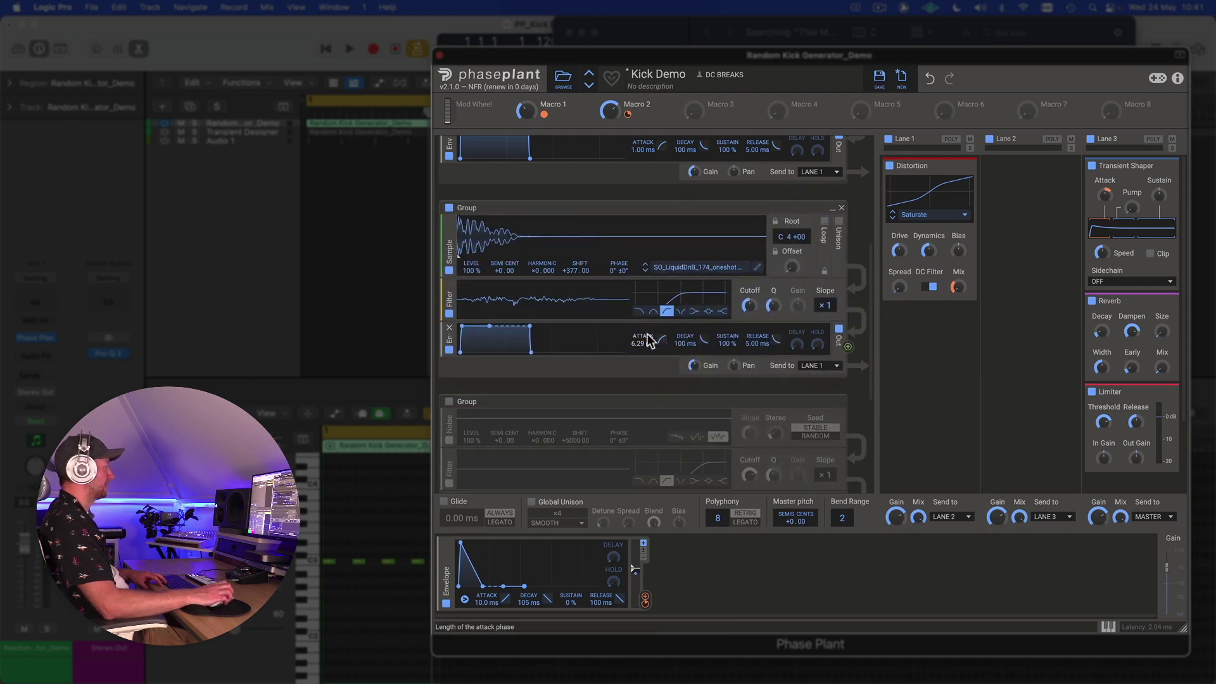
{"action": "key", "text": "space"}
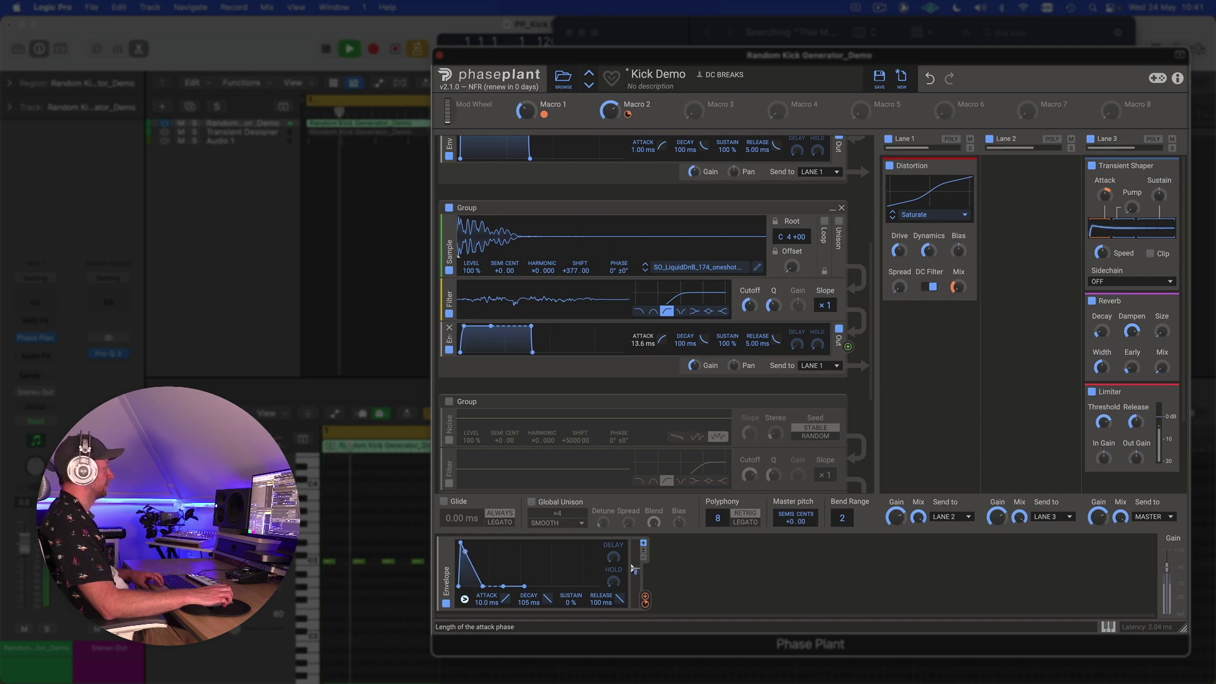
{"action": "mouse_move", "coordinate": [647, 343]}
{"action": "left_mouse_down"}
{"action": "mouse_move", "coordinate": [647, 329]}
{"action": "mouse_move", "coordinate": [648, 343]}
{"action": "left_mouse_up"}
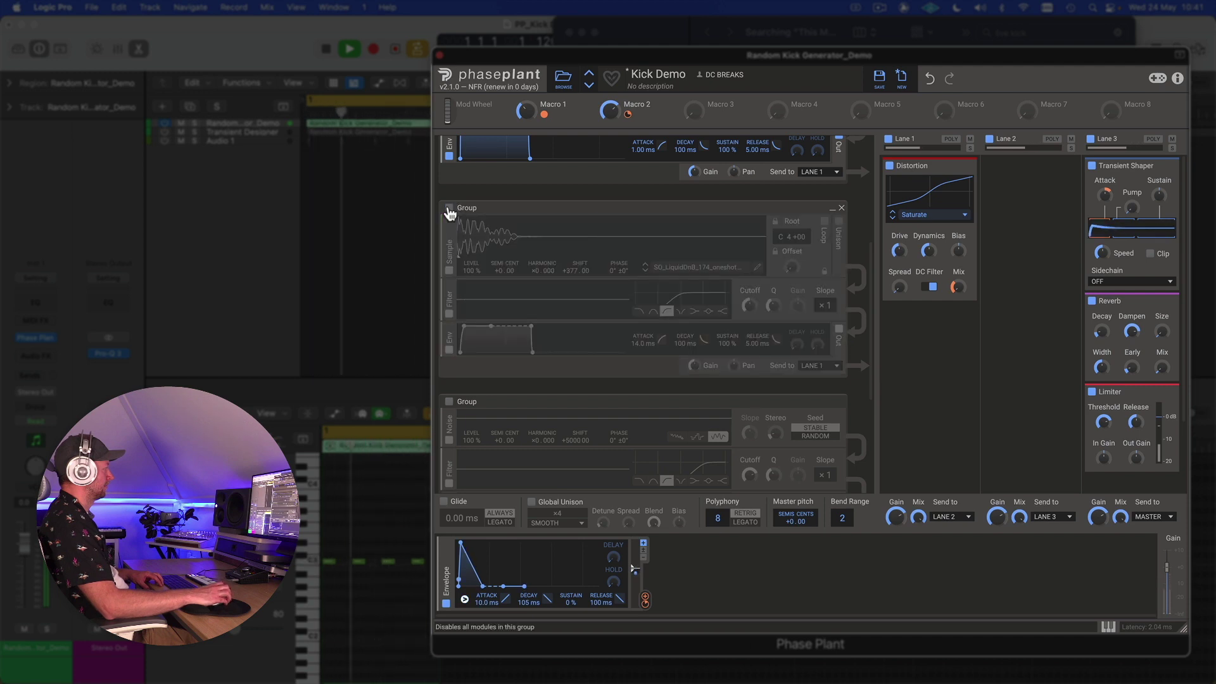
{"action": "left_click_drag", "start_coordinate": [701, 368], "coordinate": [701, 375]}
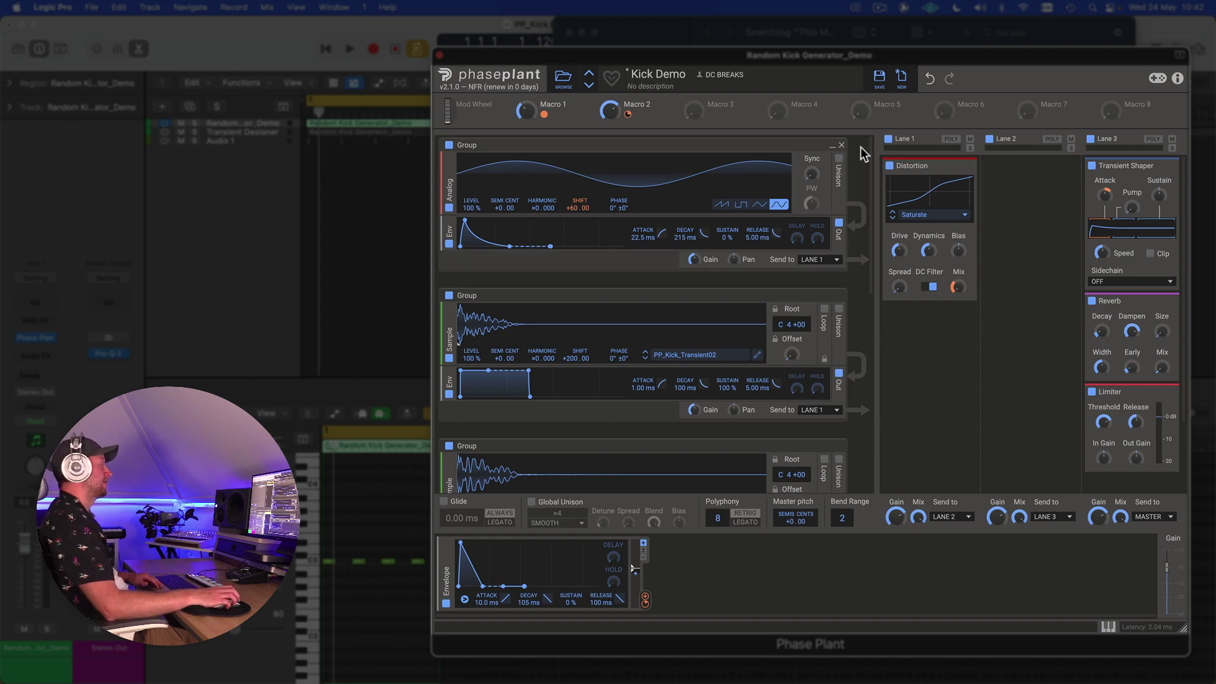
Add a Disperser effect to Lane 2 and assign Macro 3 to modulate its Amount.
{"action": "left_click", "coordinate": [1031, 200]}
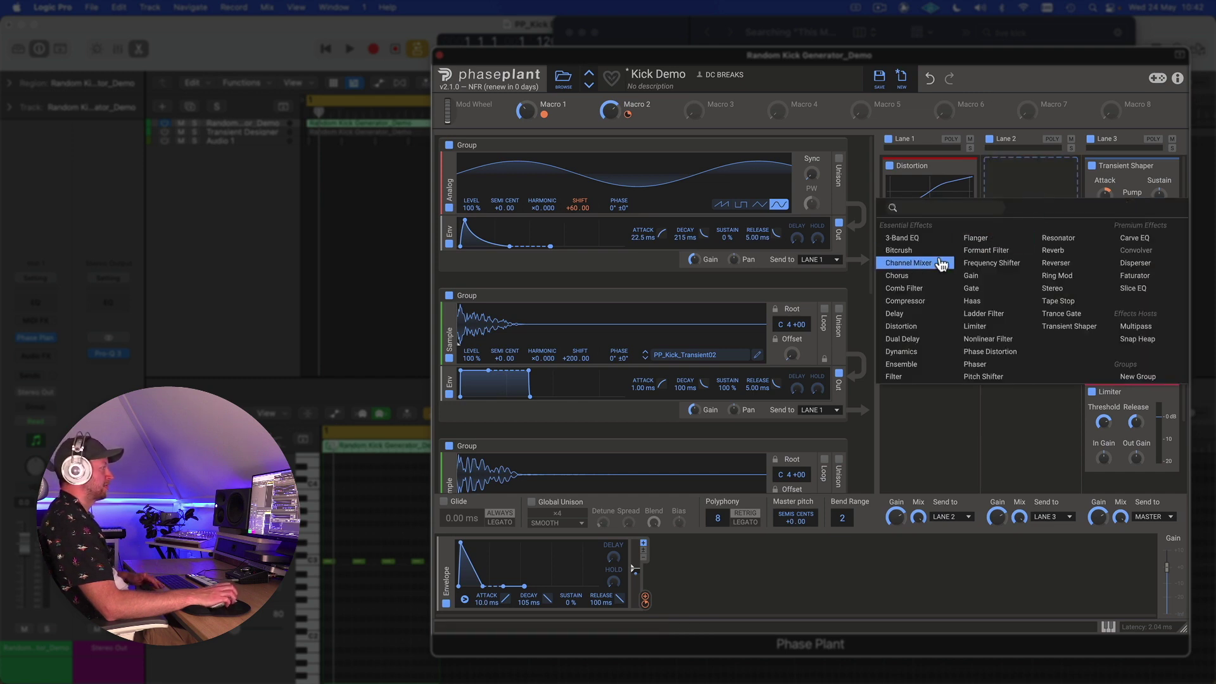
{"action": "left_click", "coordinate": [1135, 264]}
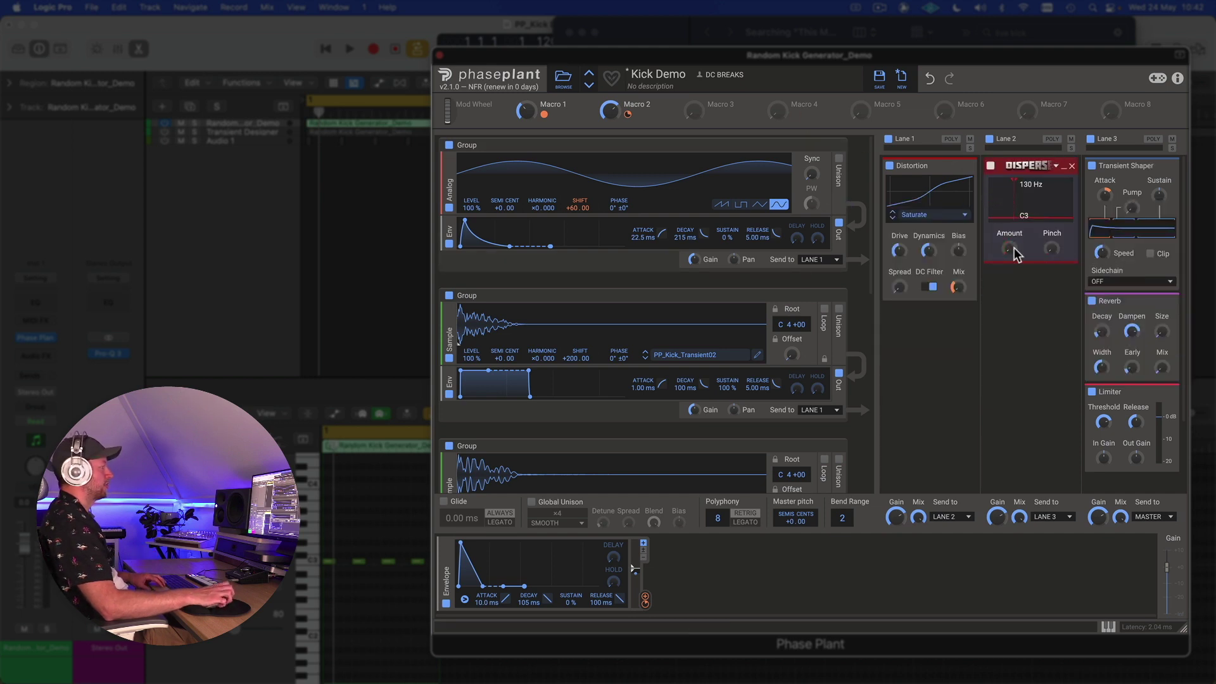
{"action": "left_click_drag", "start_coordinate": [712, 116], "coordinate": [1011, 261]}
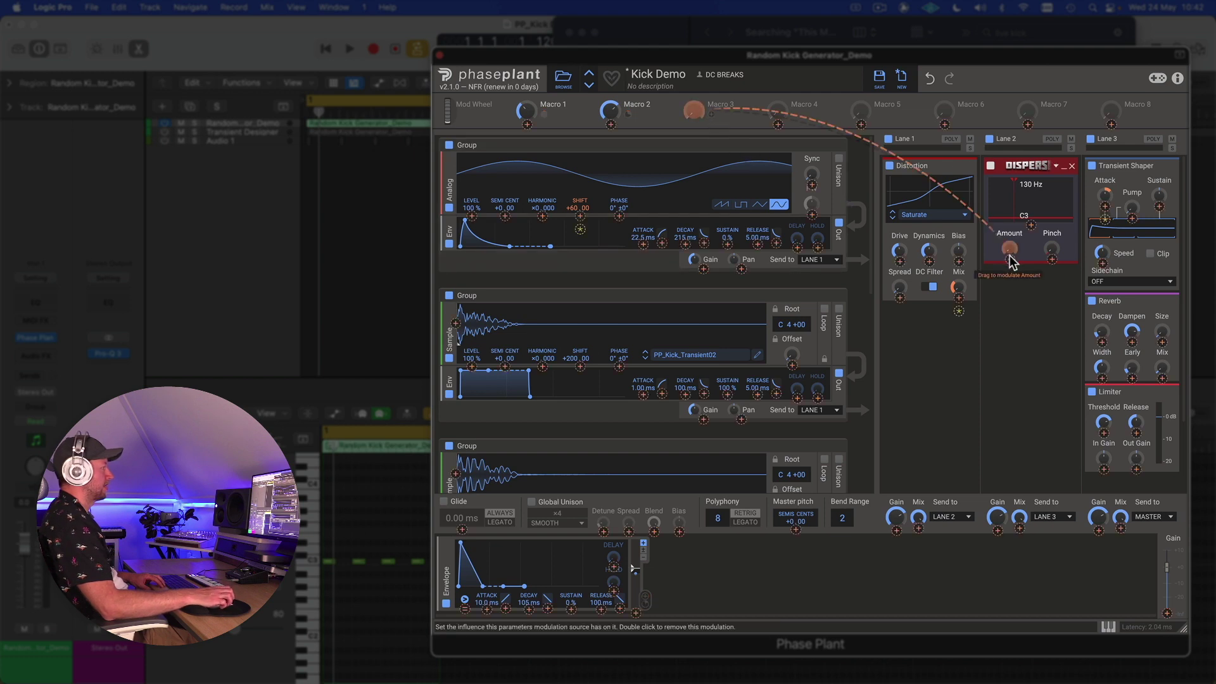
{"action": "left_click", "coordinate": [1037, 293]}
Play the kick while raising Macro 3 to 100% and setting the Disperser's frequency to about 1.41 kHz.
{"action": "key", "text": "space"}
{"action": "left_click_drag", "start_coordinate": [694, 112], "coordinate": [694, 76]}
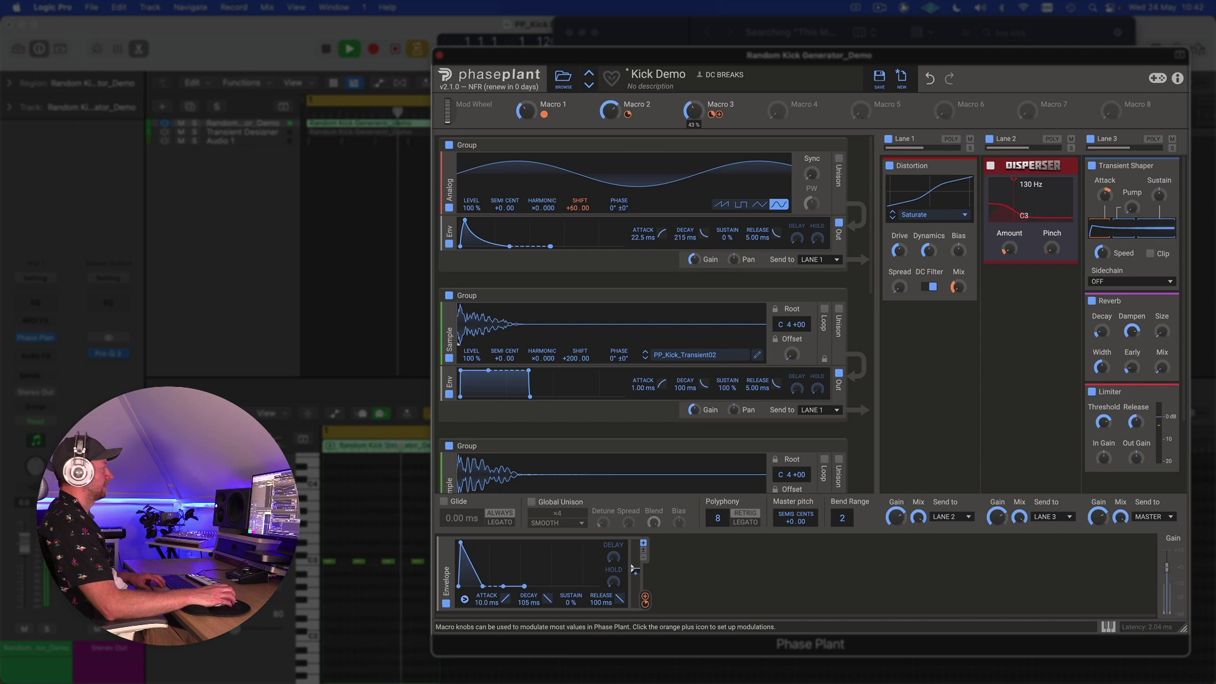
{"action": "left_click_drag", "start_coordinate": [1019, 182], "coordinate": [1044, 182]}
{"action": "left_click_drag", "start_coordinate": [696, 113], "coordinate": [696, 76]}
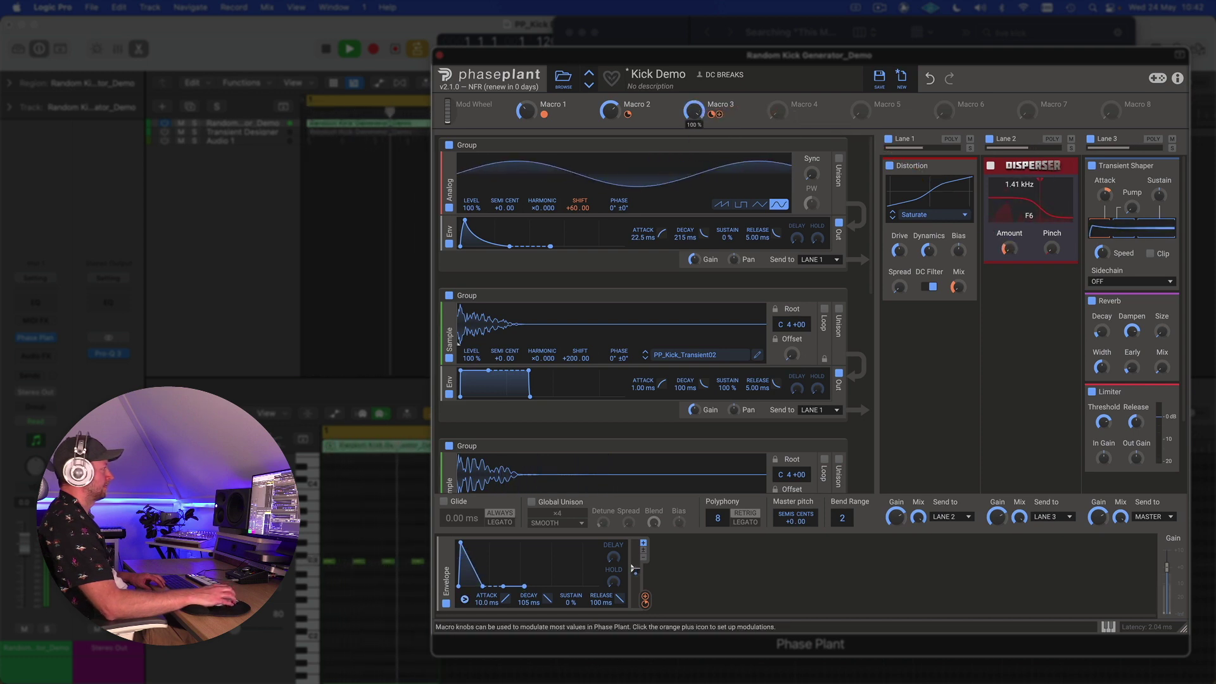
Set the Disperser's Pinch to about 0.53 and frequency to 390 Hz, sweep Macro 3 down and up, and stop playback.
{"action": "left_click_drag", "start_coordinate": [1050, 248], "coordinate": [1050, 248]}
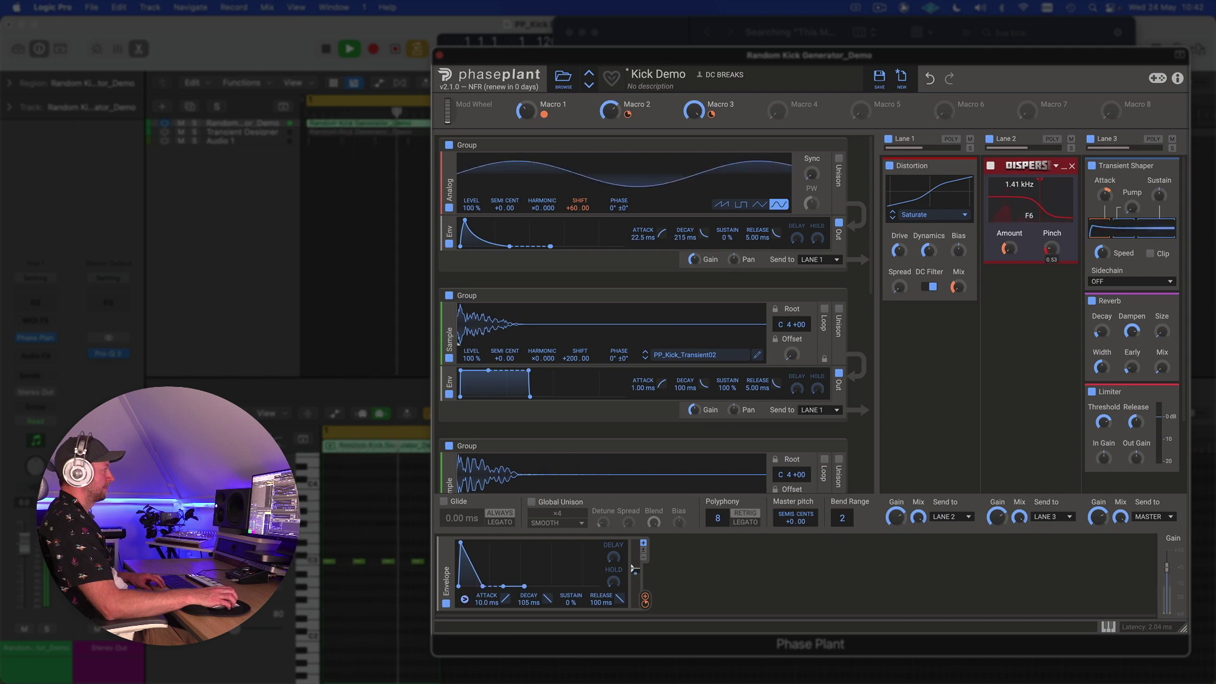
{"action": "mouse_move", "coordinate": [1010, 258]}
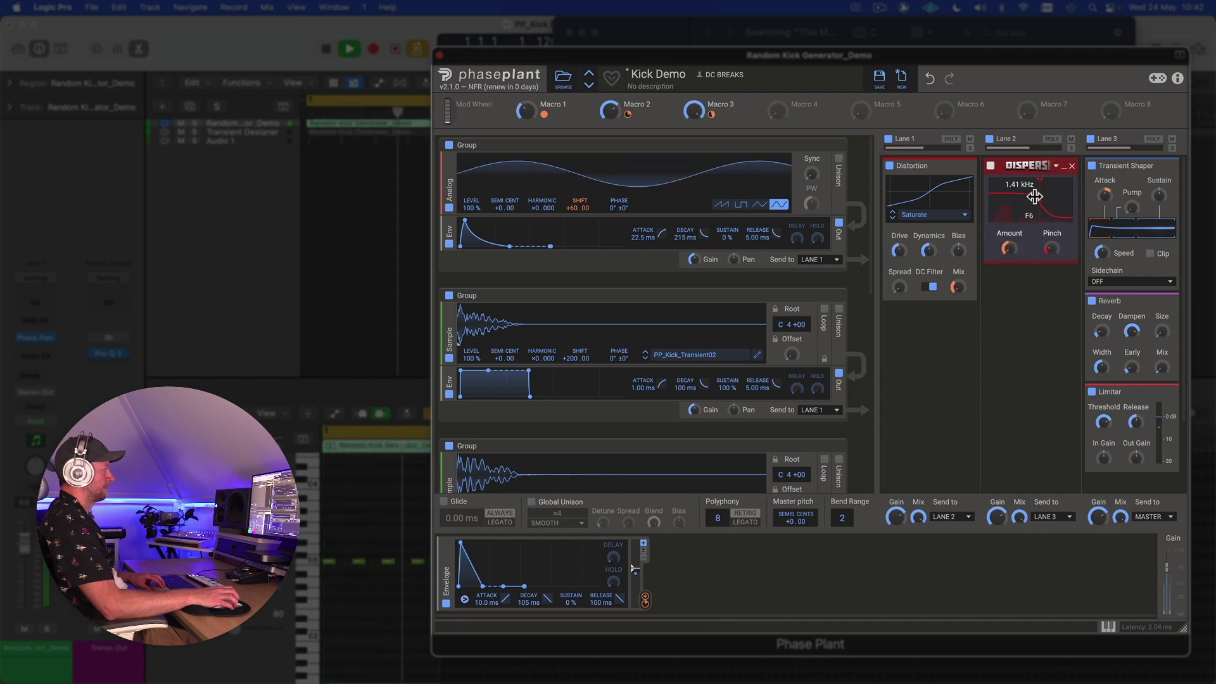
{"action": "left_click_drag", "start_coordinate": [1034, 195], "coordinate": [1024, 198]}
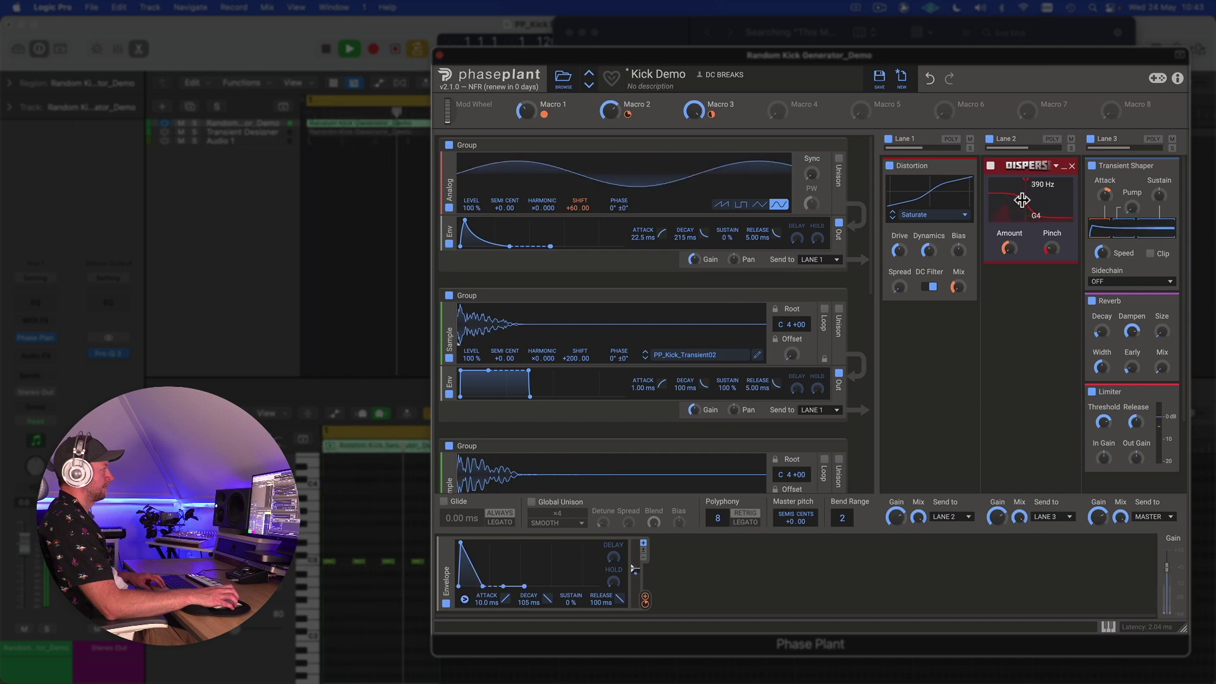
{"action": "left_click_drag", "start_coordinate": [701, 116], "coordinate": [701, 244]}
{"action": "left_click_drag", "start_coordinate": [705, 165], "coordinate": [697, 118]}
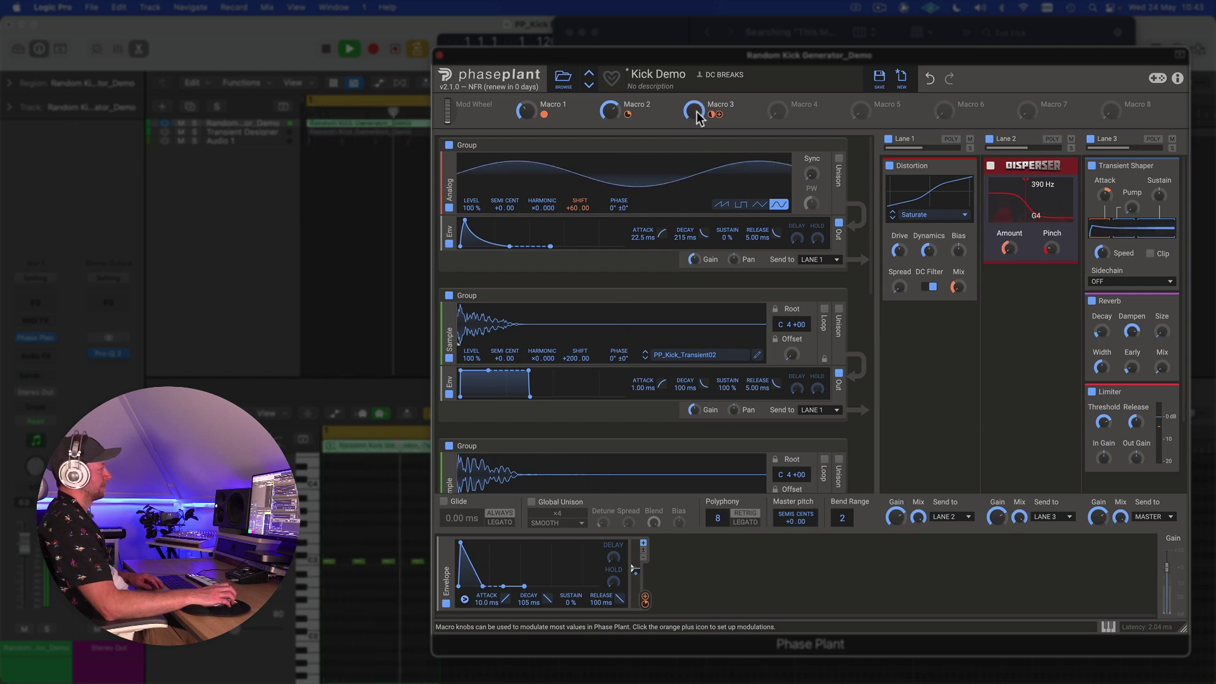
{"action": "key", "text": "space"}
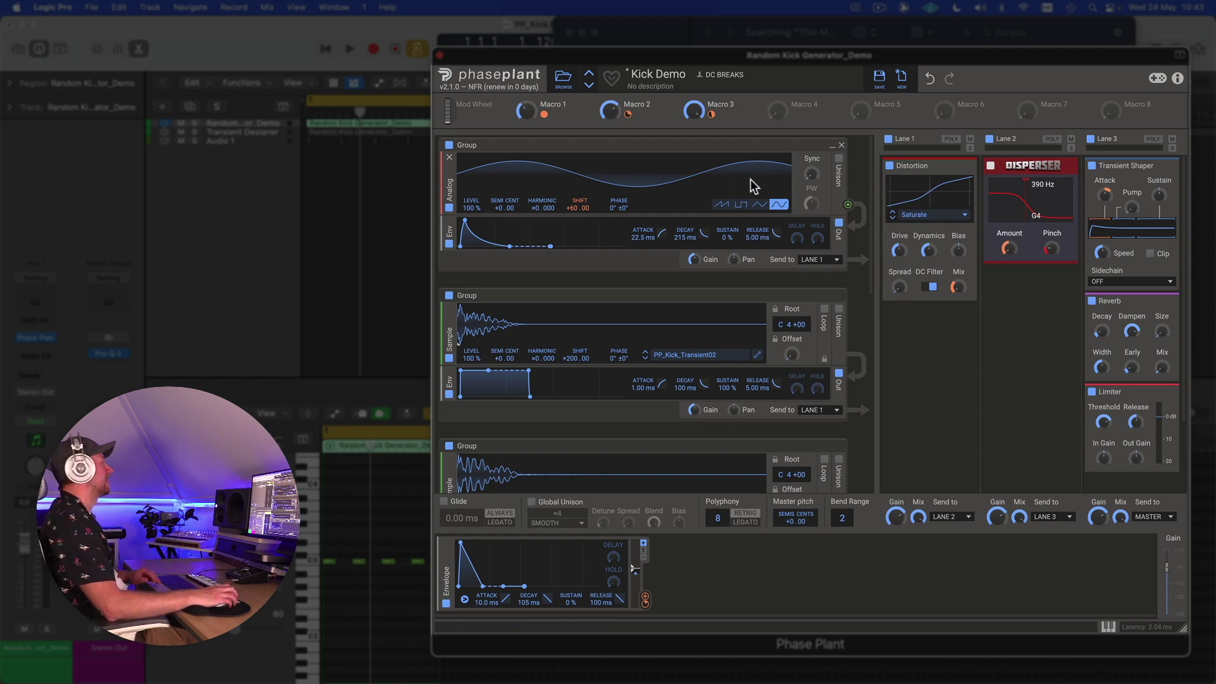
{"action": "left_click_drag", "start_coordinate": [872, 169], "coordinate": [868, 218]}
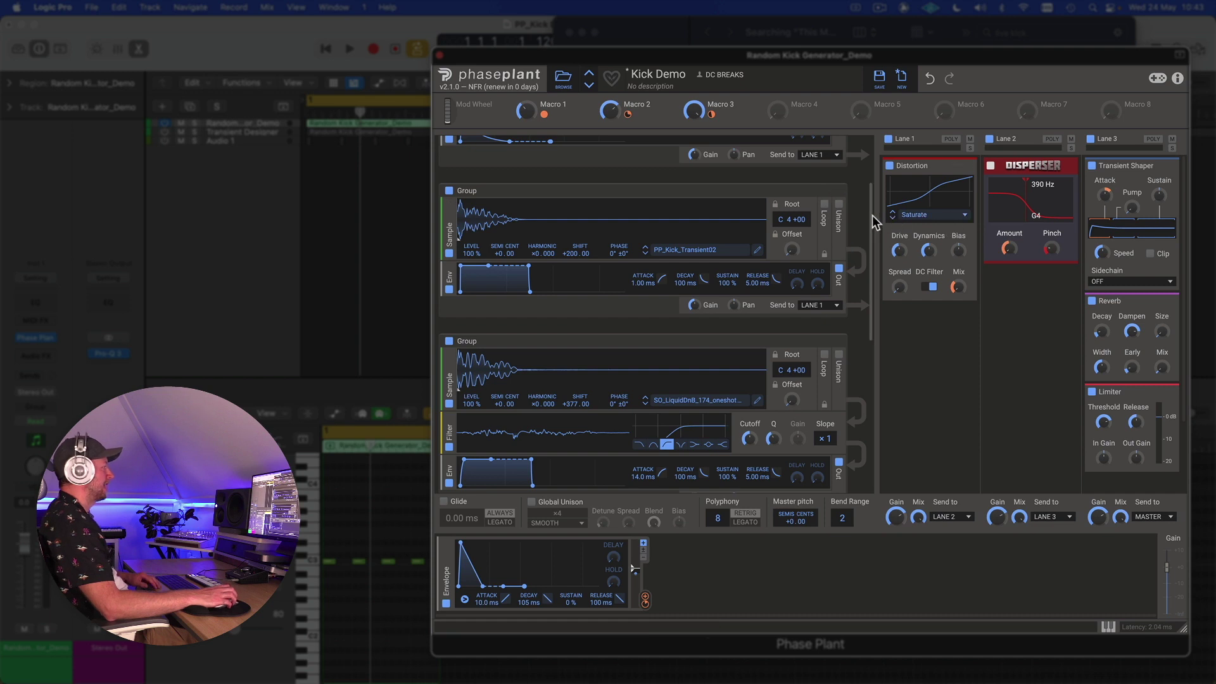
{"action": "left_click_drag", "start_coordinate": [872, 215], "coordinate": [868, 298]}
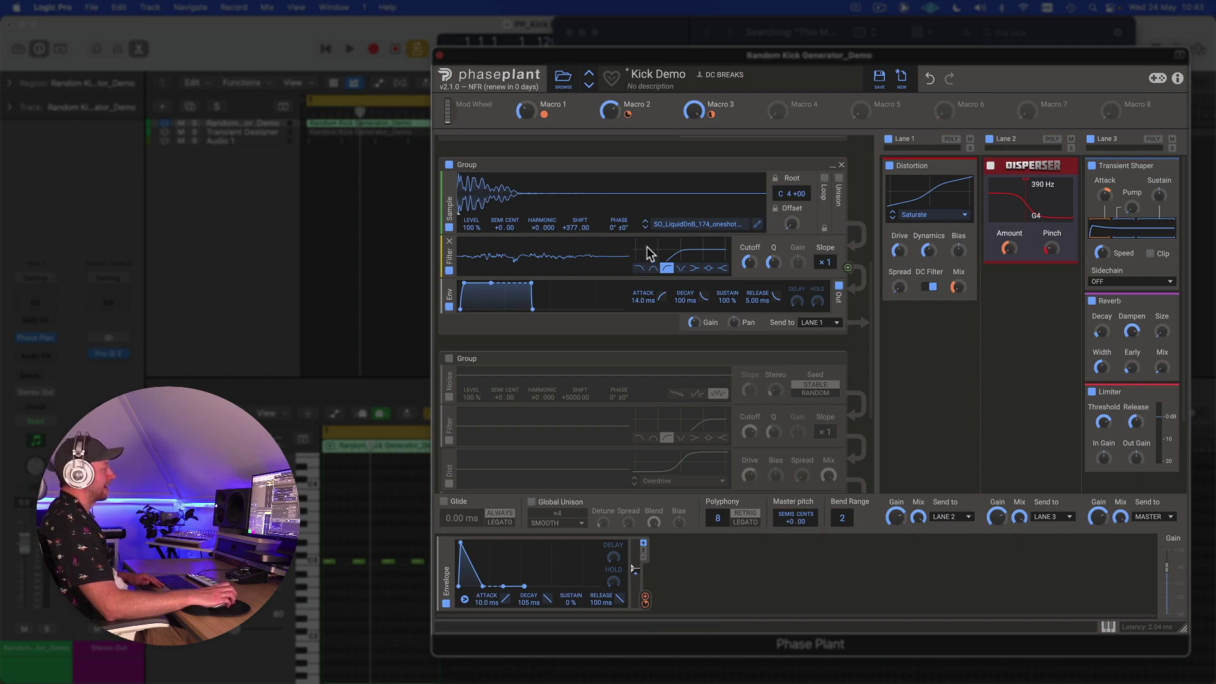
{"action": "scroll", "coordinate": [625, 235], "scroll_direction": "up", "scroll_amount": 5}
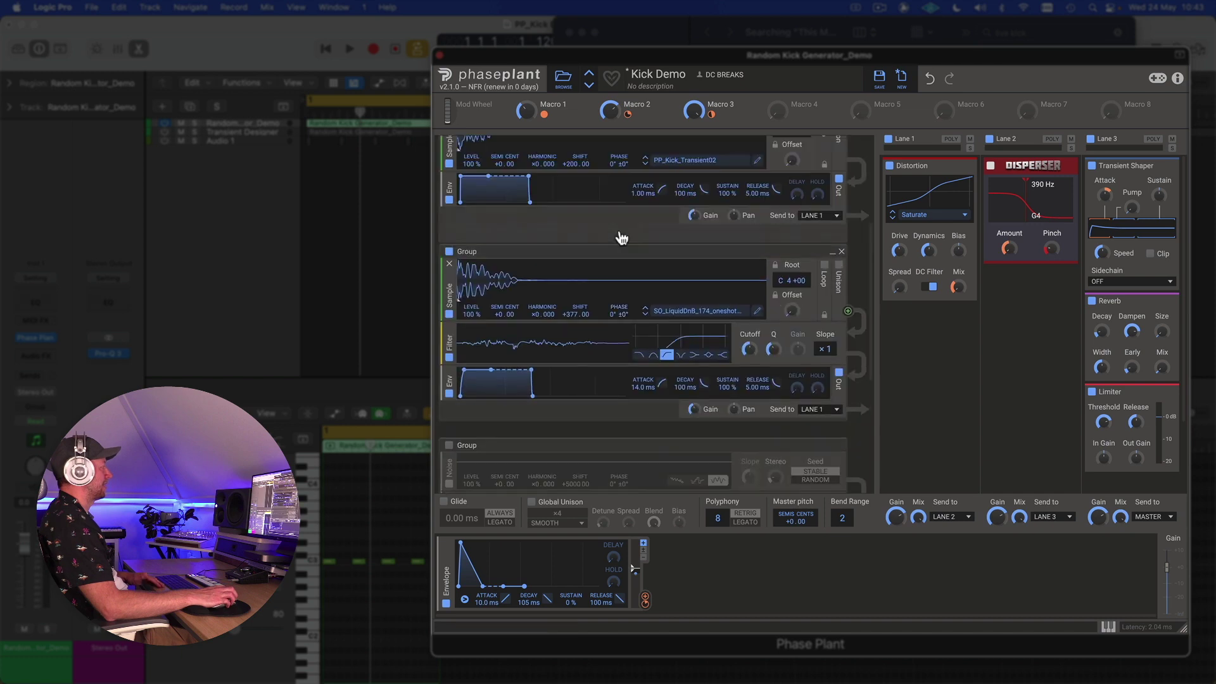
{"action": "scroll", "coordinate": [620, 236], "scroll_direction": "down", "scroll_amount": 3}
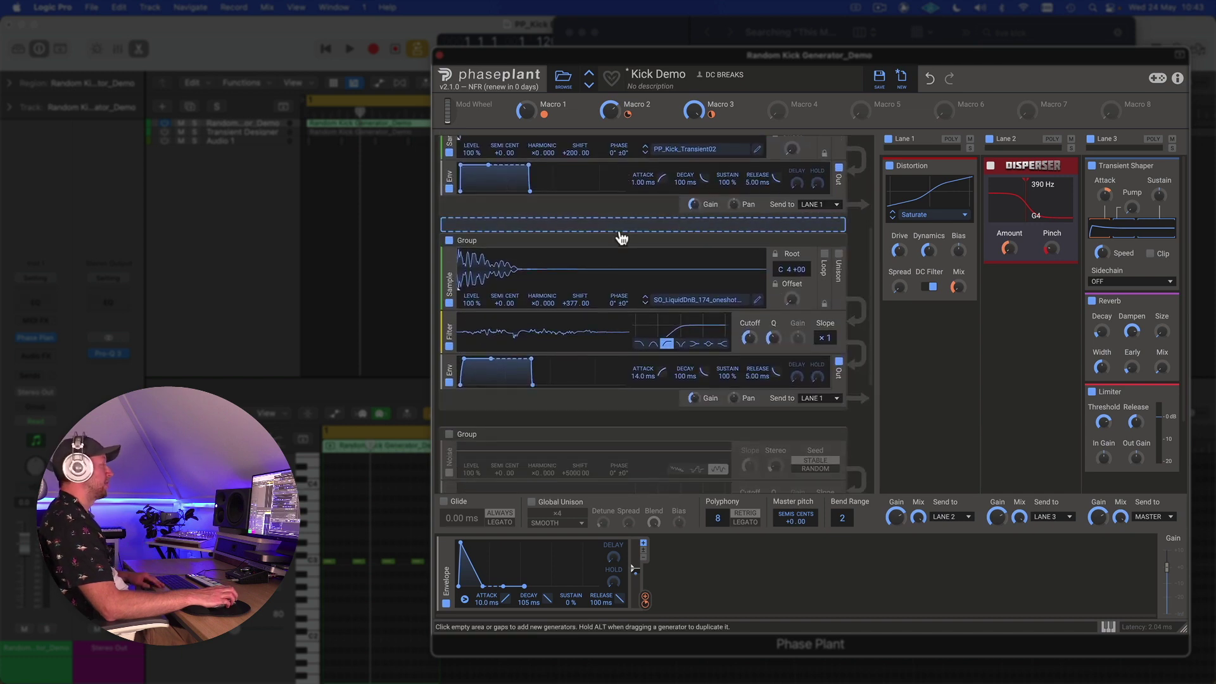